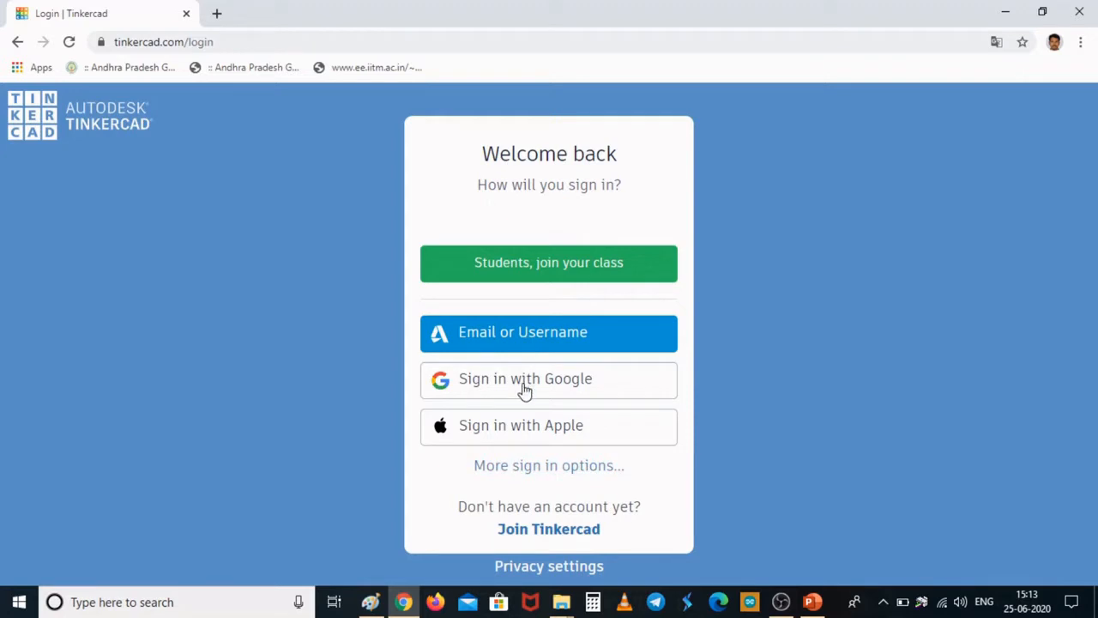
- Sign in to Tinkercad with the first listed Google account and check the account menu on the dashboard
click(525, 387)
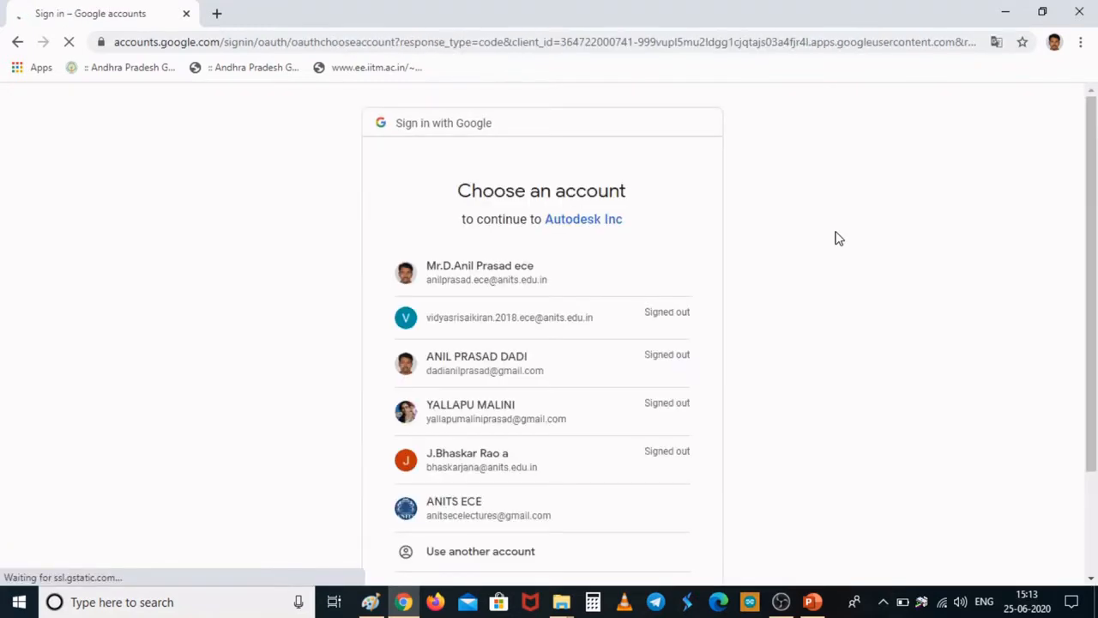
click(483, 271)
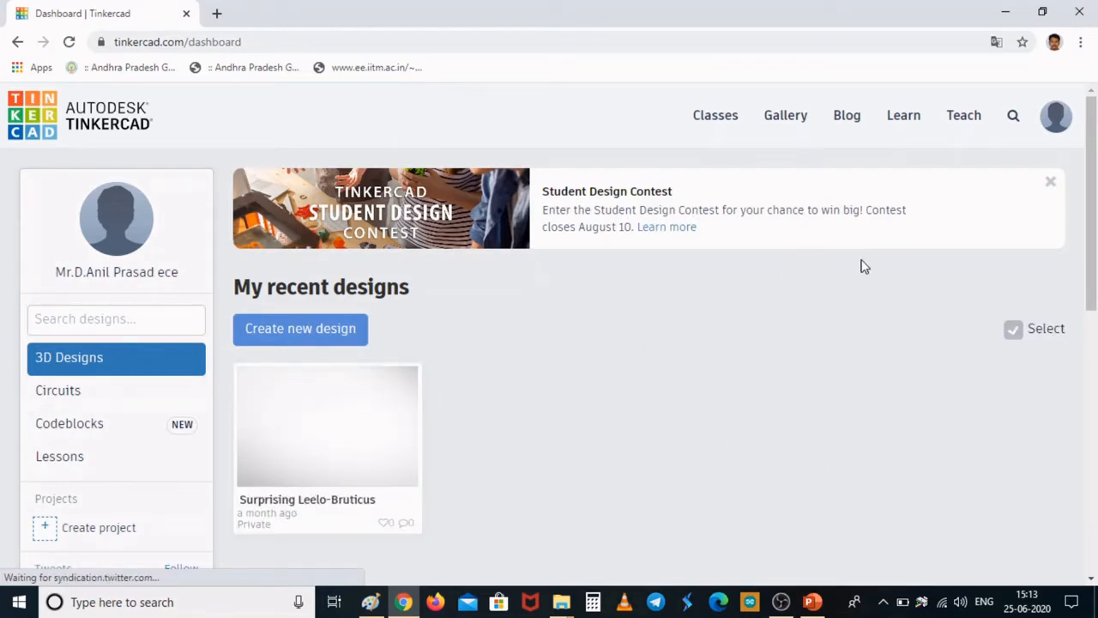
click(1062, 136)
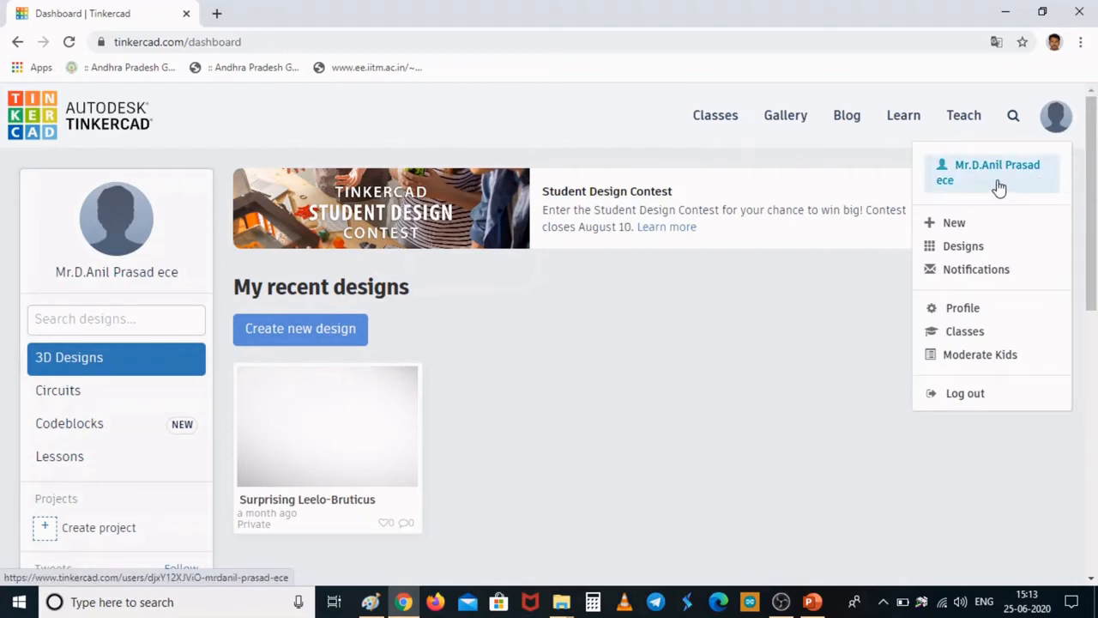
click(514, 93)
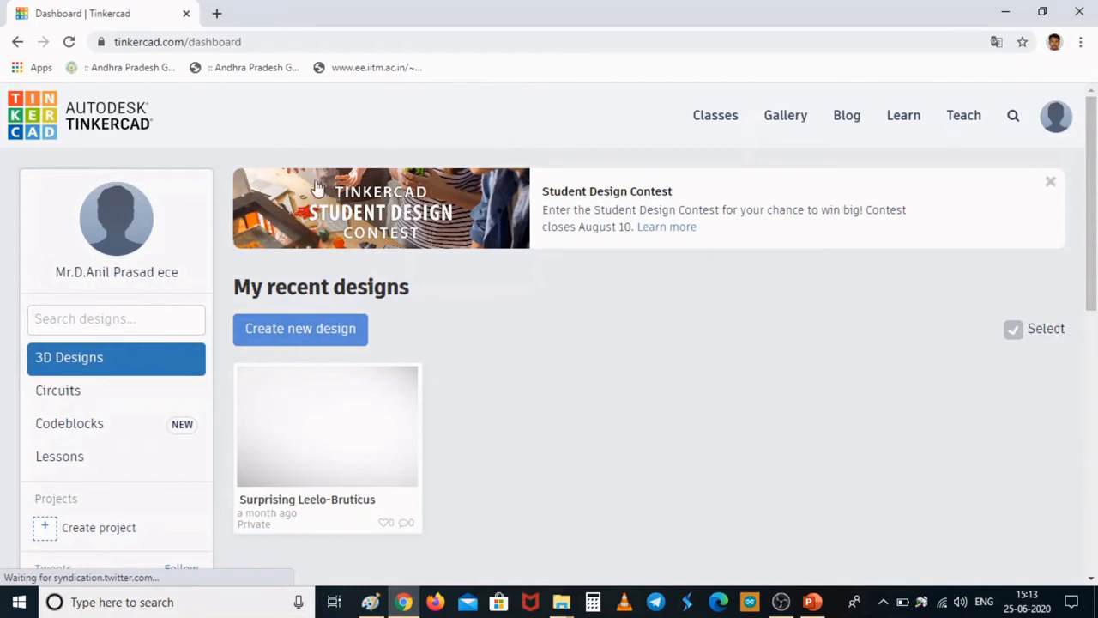
- Create a new circuit from the Circuits collection of the dashboard
click(94, 396)
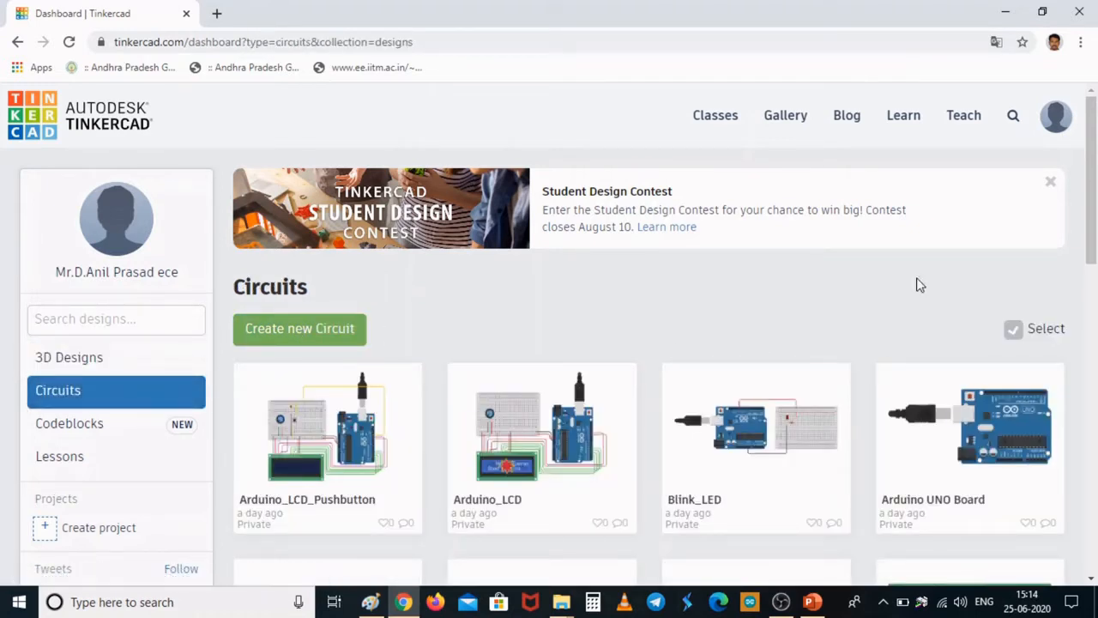
mouse_move(1094, 200)
mouse_down()
mouse_move(1093, 440)
mouse_move(1096, 203)
mouse_up()
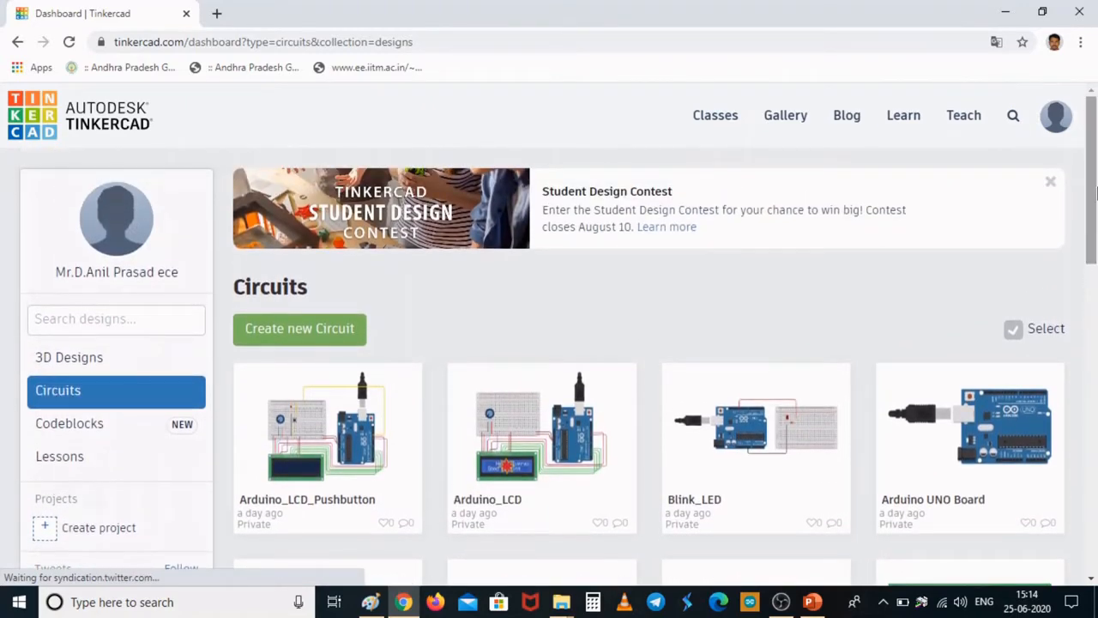
click(289, 341)
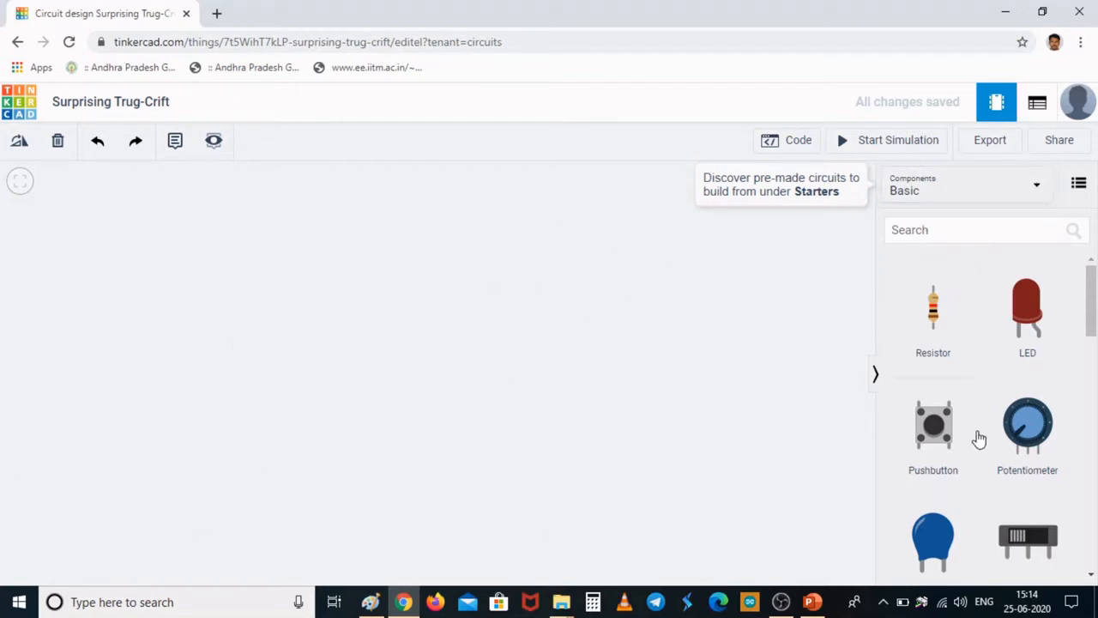
- Place an Arduino Uno R3 from the Basic components in the circuit, fit it to the view and deselect it
mouse_move(1094, 295)
mouse_down()
mouse_move(1096, 554)
mouse_move(1095, 272)
mouse_up()
drag(1094, 310, 1093, 426)
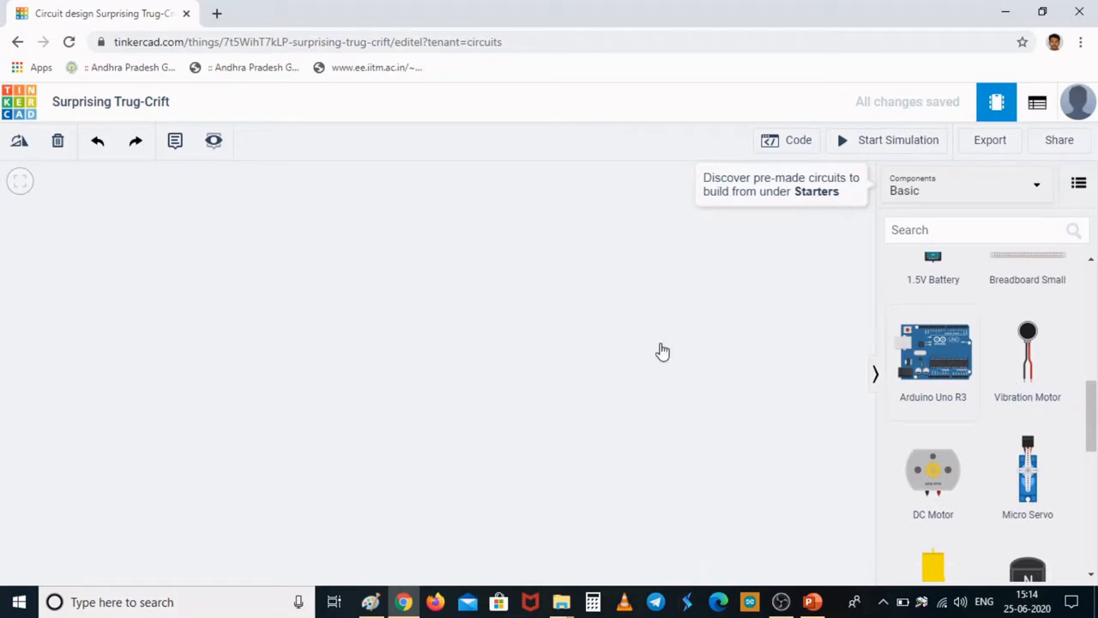
click(476, 352)
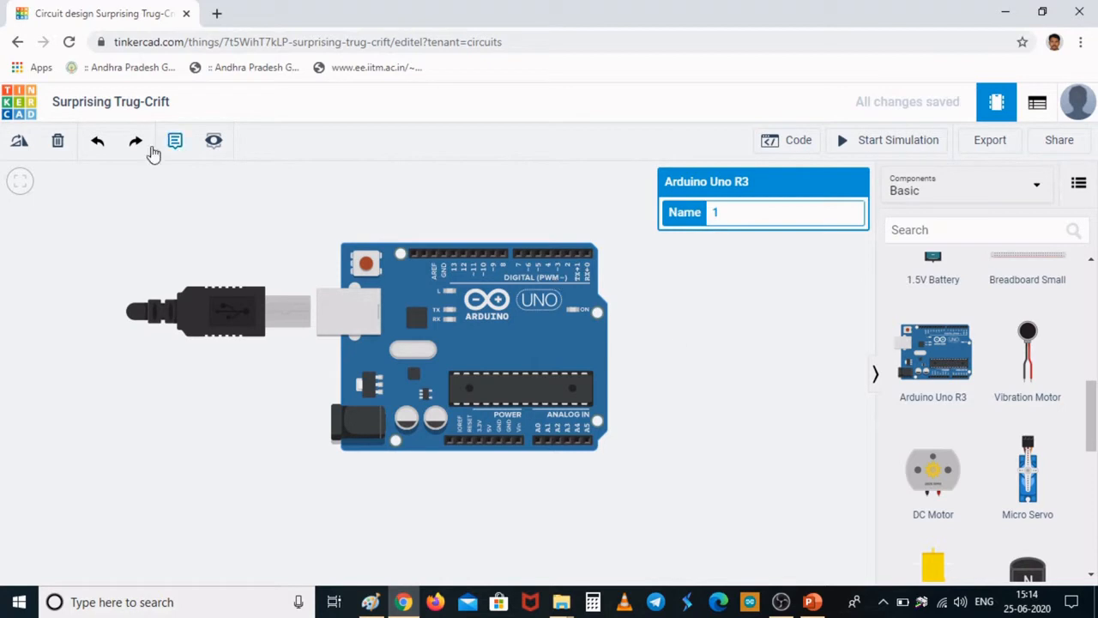
click(26, 183)
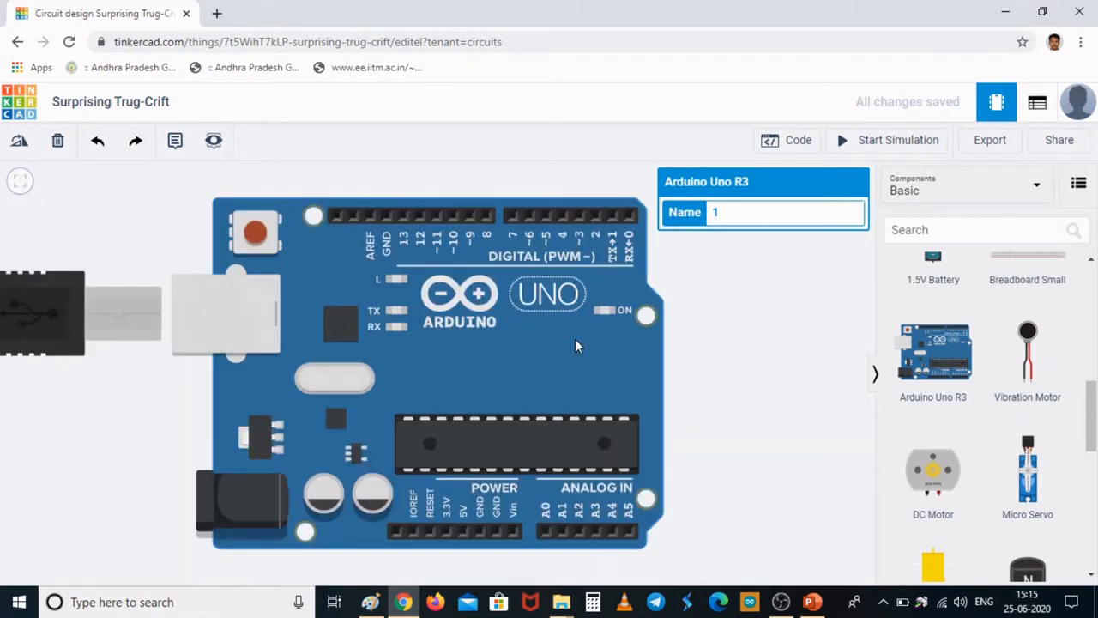
drag(661, 375, 703, 378)
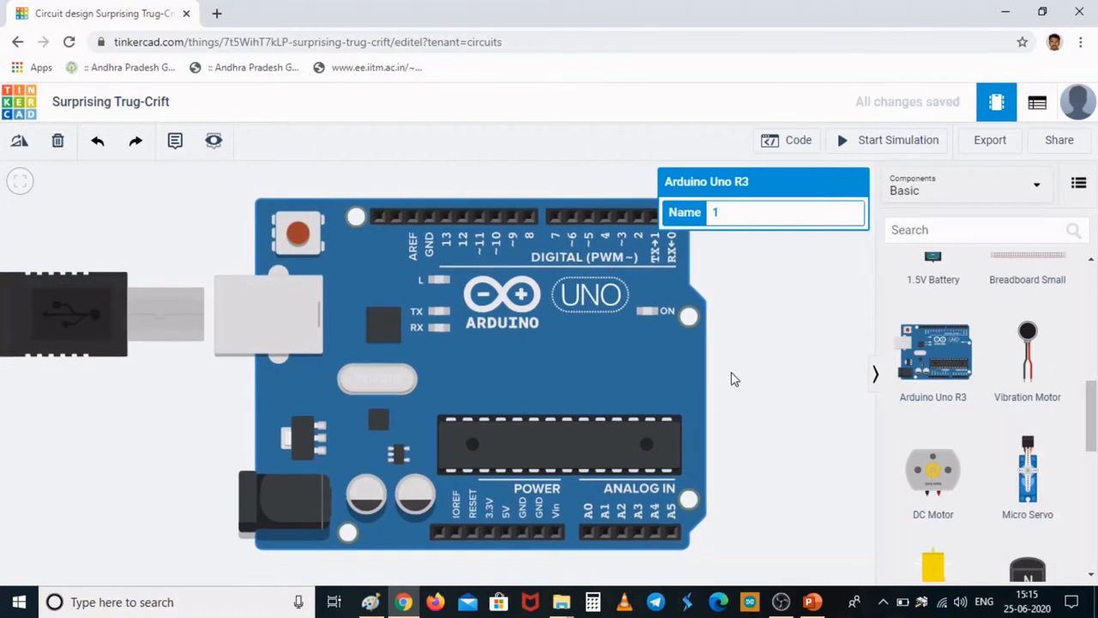
click(751, 386)
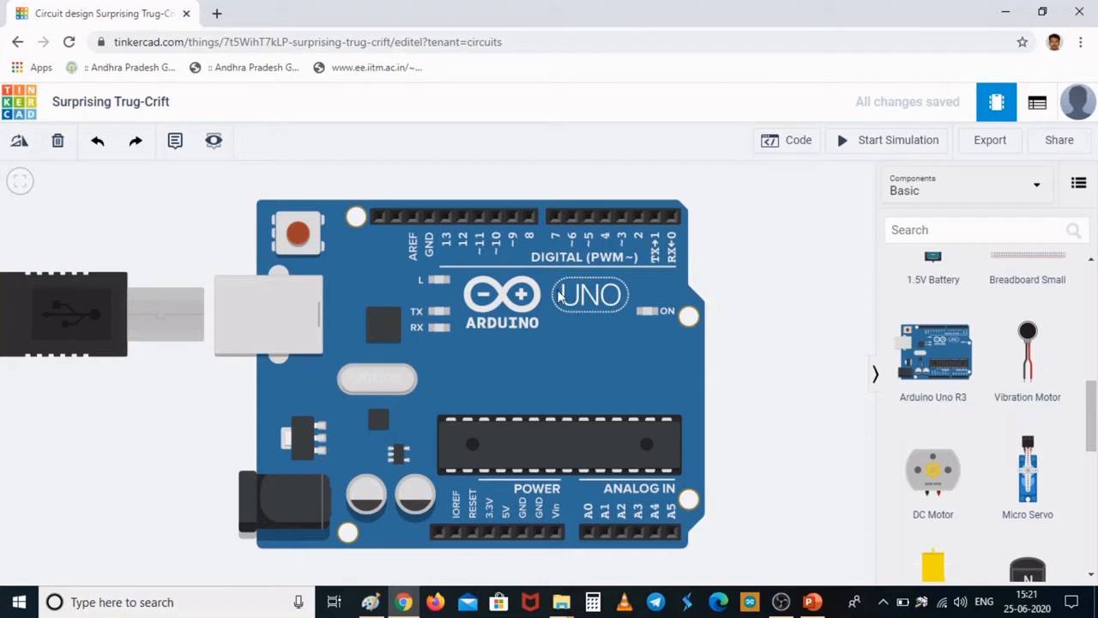
- Open the arduino.cc home page in a new browser tab
click(217, 13)
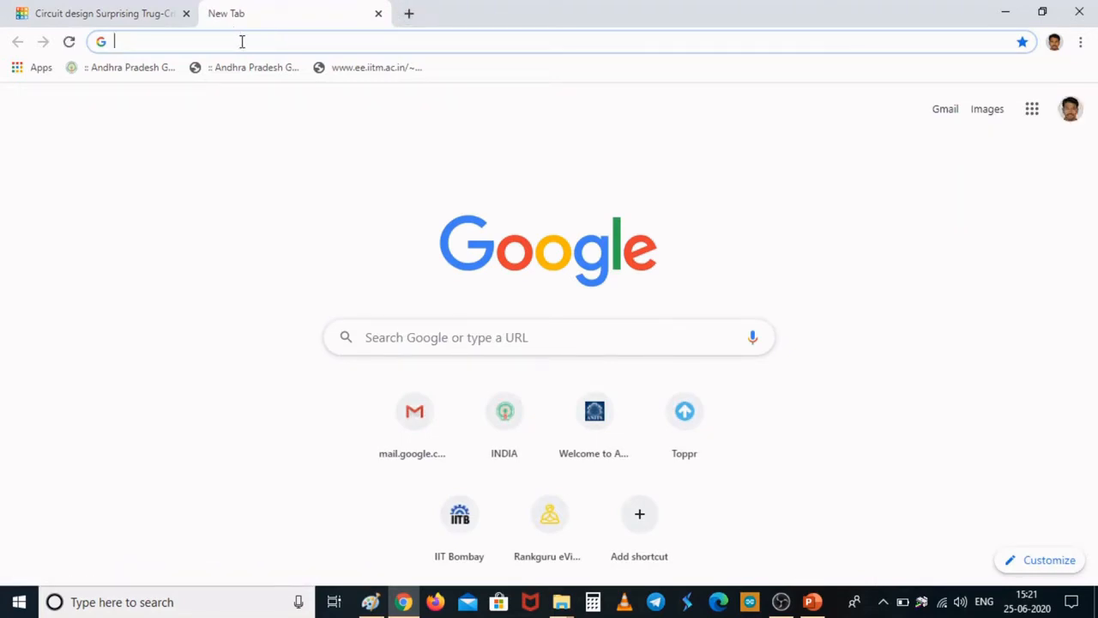
text(A)
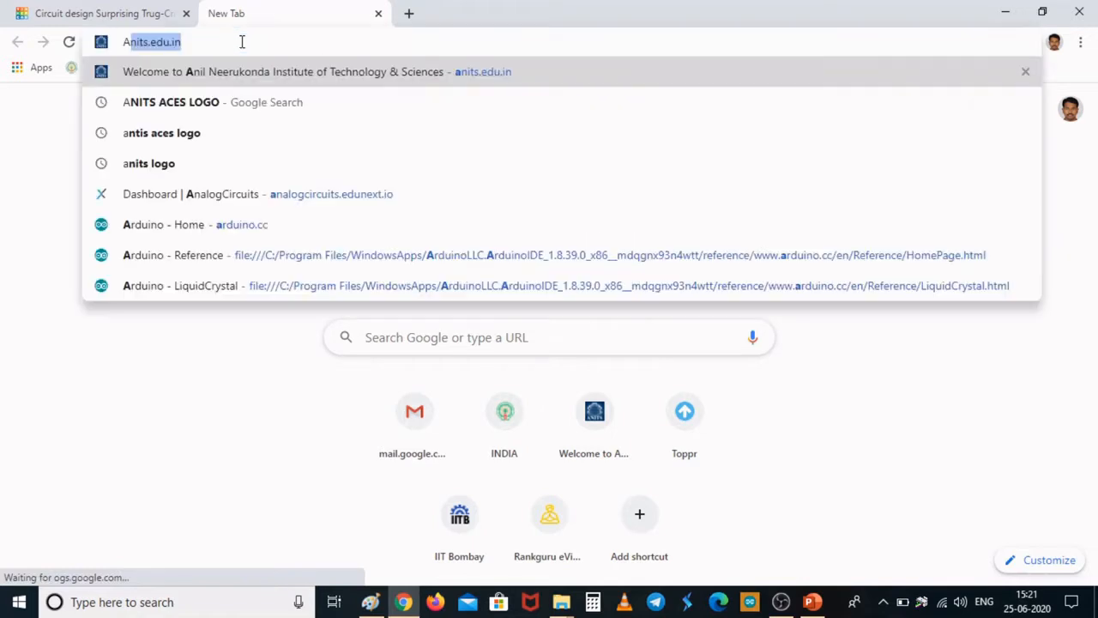
text(R)
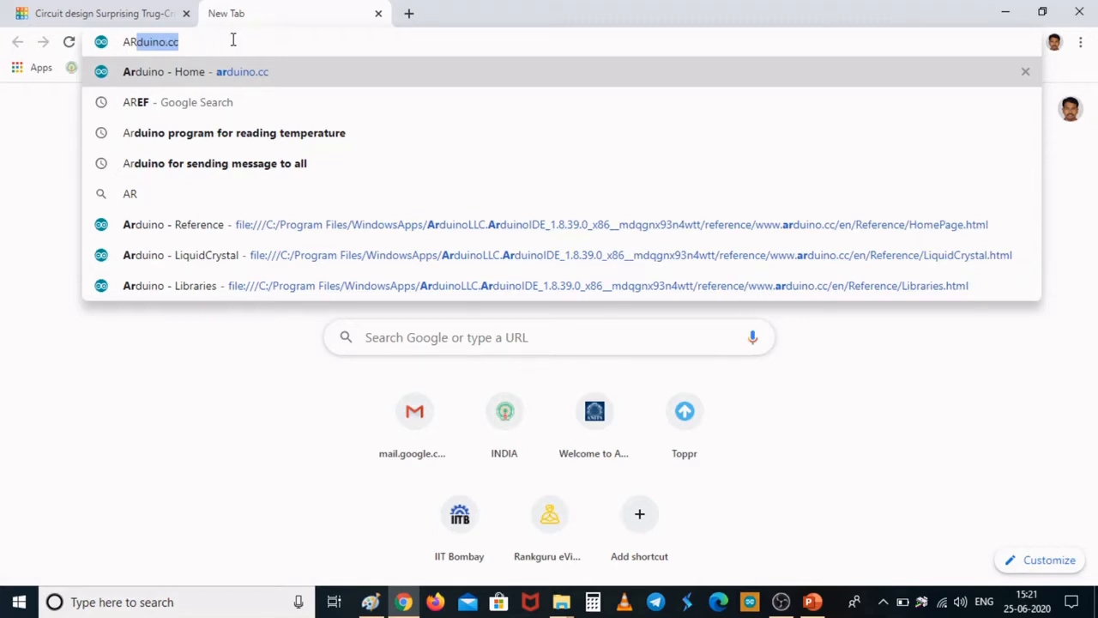
key(Return)
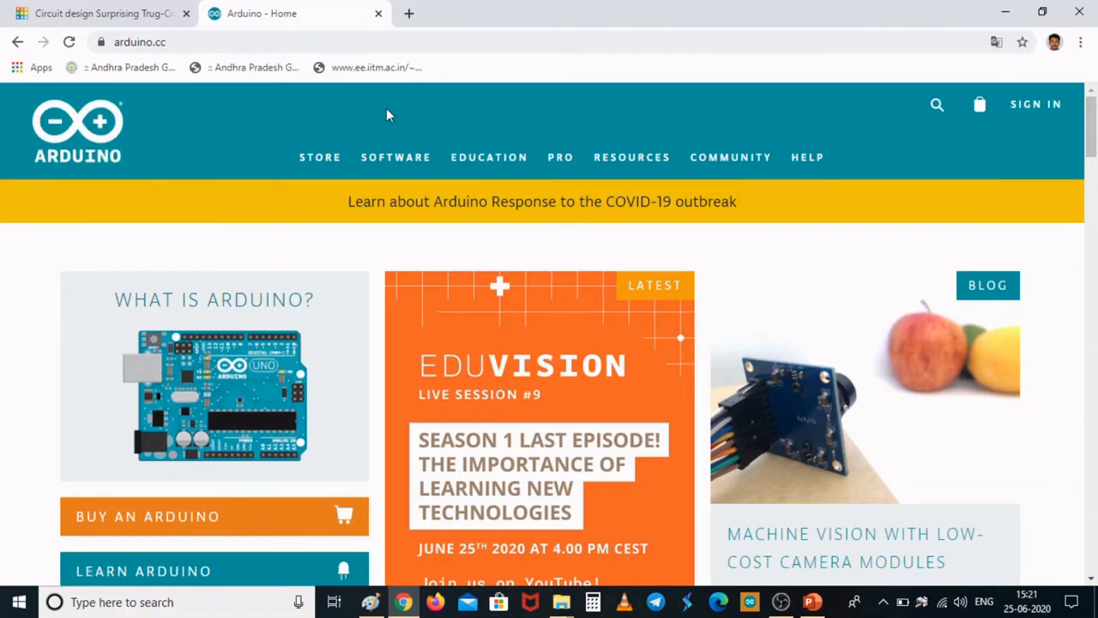
- Open the Arduino software downloads page and view the Download the Arduino IDE section
mouse_move(398, 163)
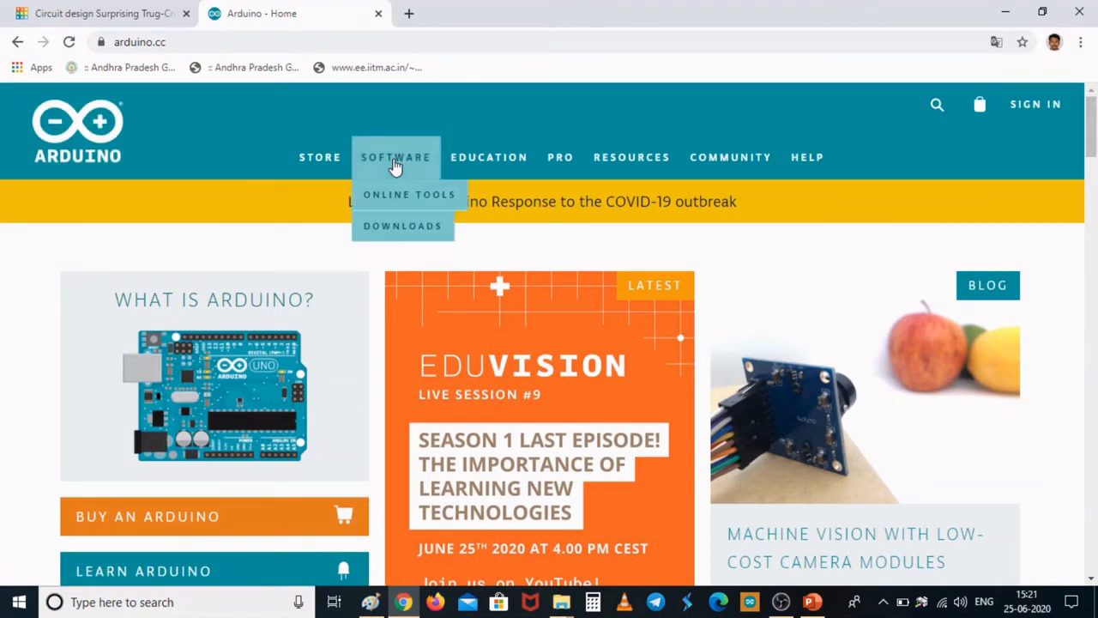
click(398, 226)
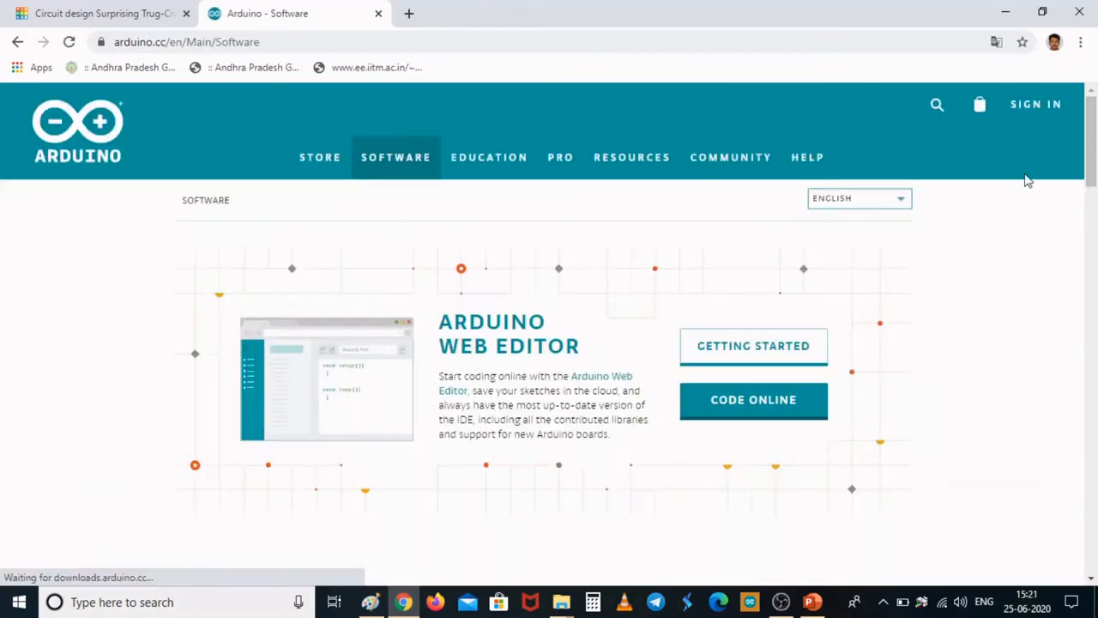
drag(1094, 141, 1094, 229)
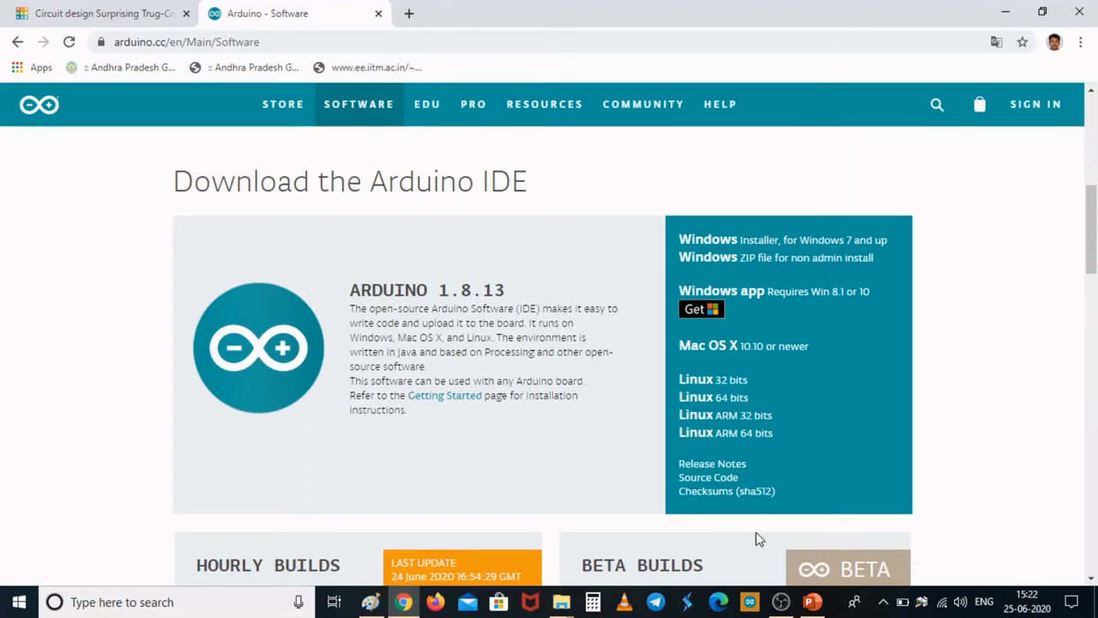
- Launch the Arduino IDE and close the Arduino Software page in the browser
click(752, 603)
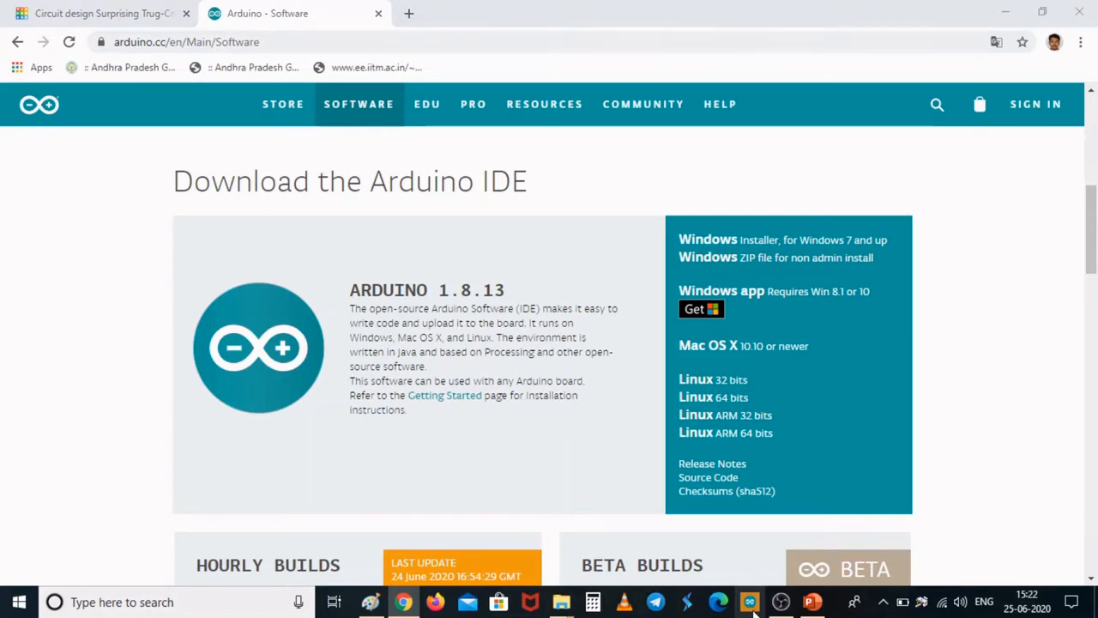
click(379, 14)
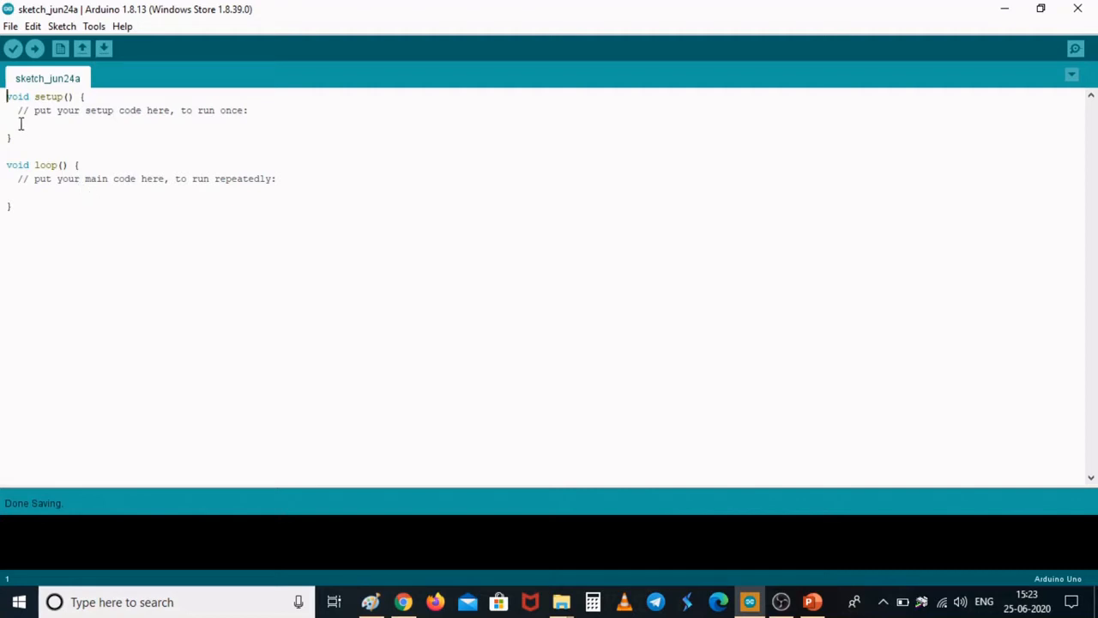
- Highlight the void setup() and void loop() headers in the empty sketch, one after the other
drag(5, 96, 76, 97)
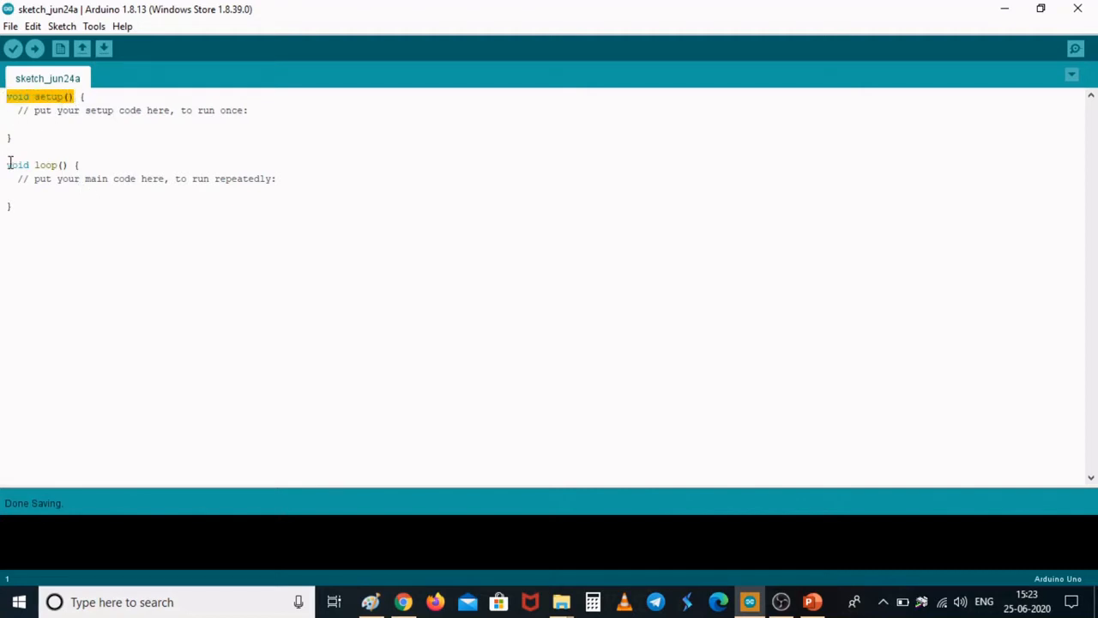
drag(7, 164, 82, 164)
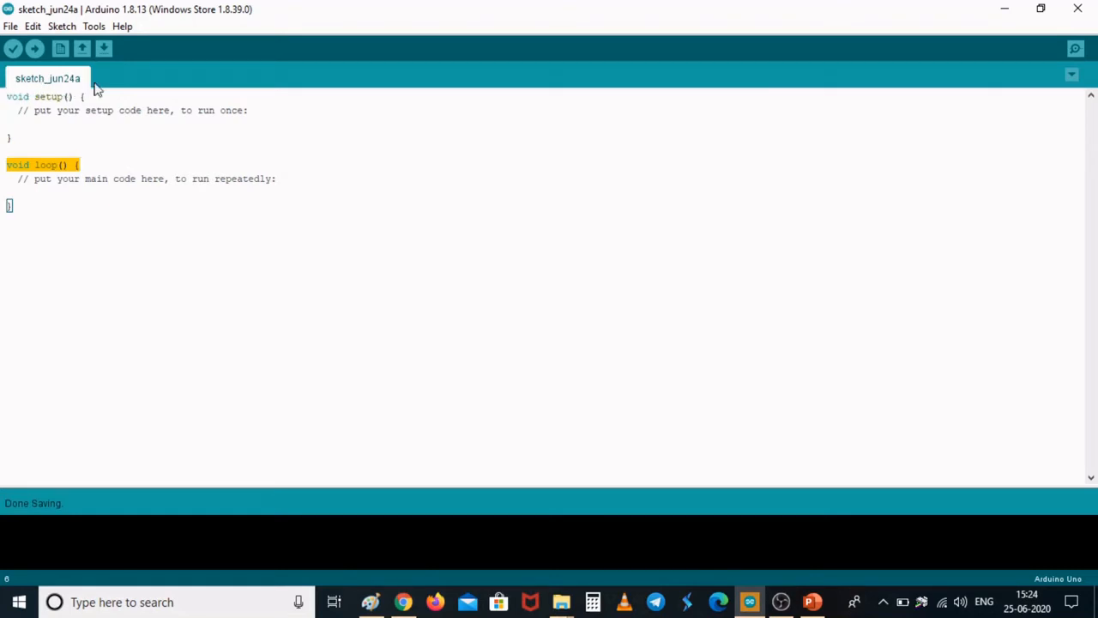
click(241, 225)
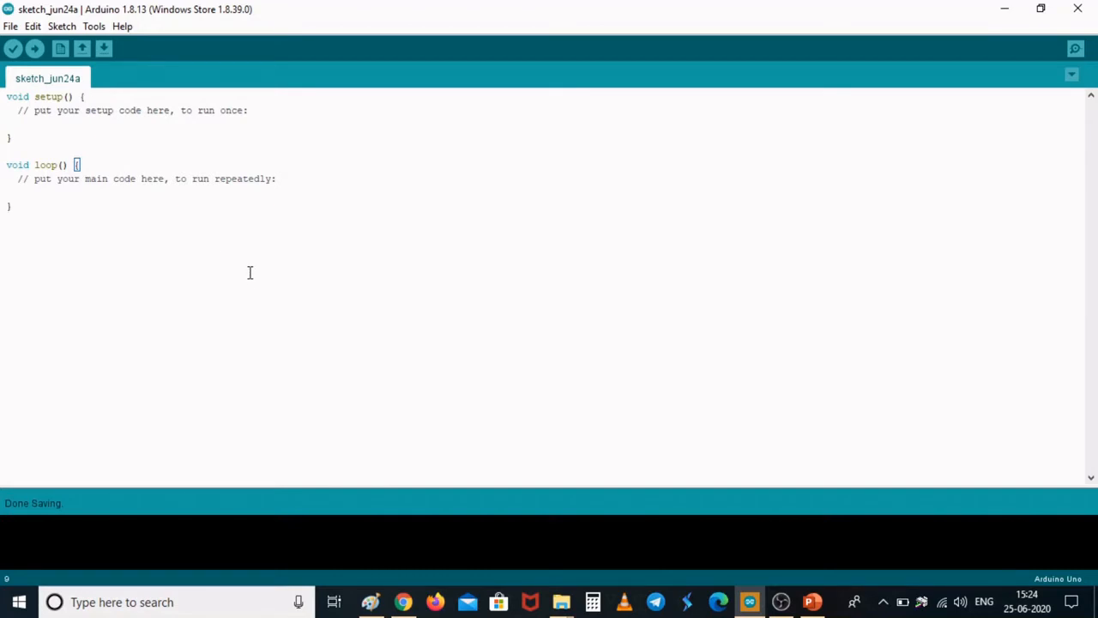
- Open the Arduino language reference from the IDE and view its Structure, Variables and Functions lists
click(123, 27)
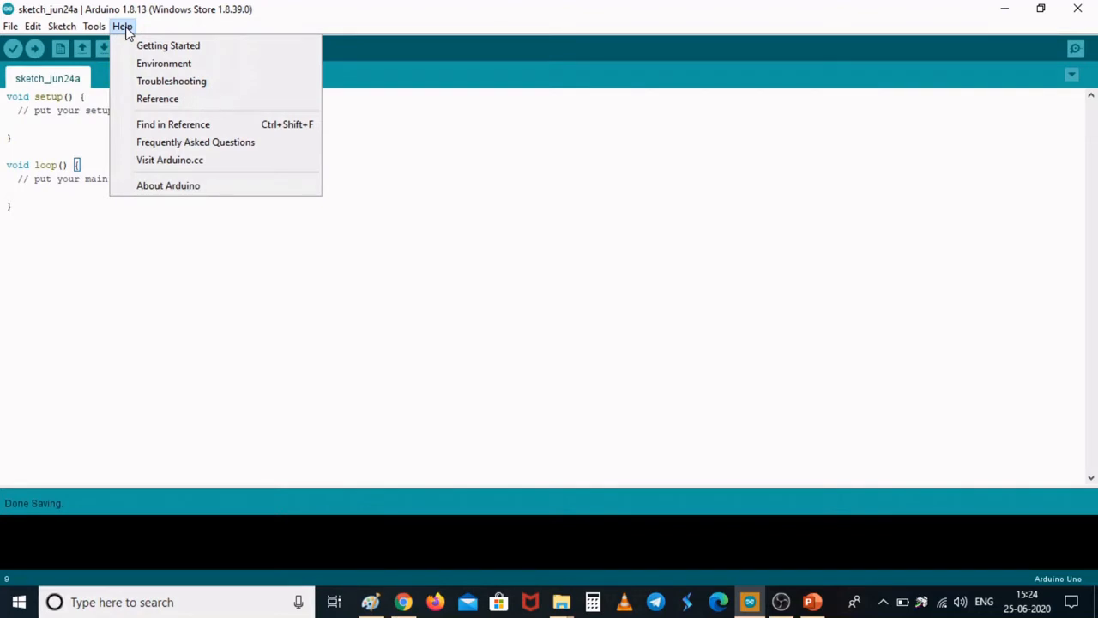
click(164, 101)
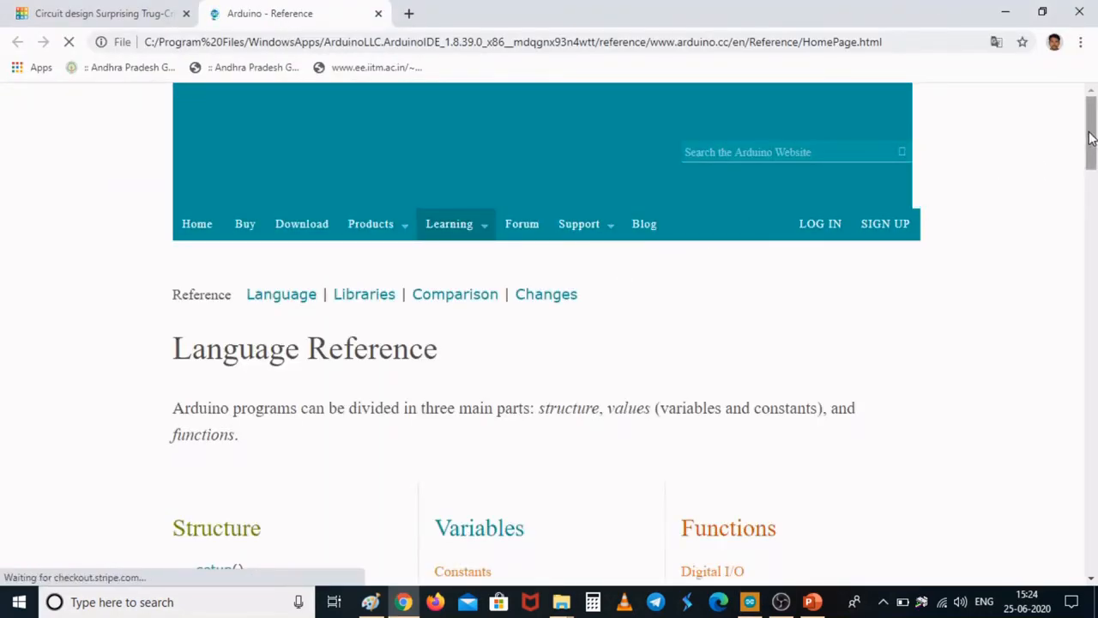
drag(1091, 135, 1093, 172)
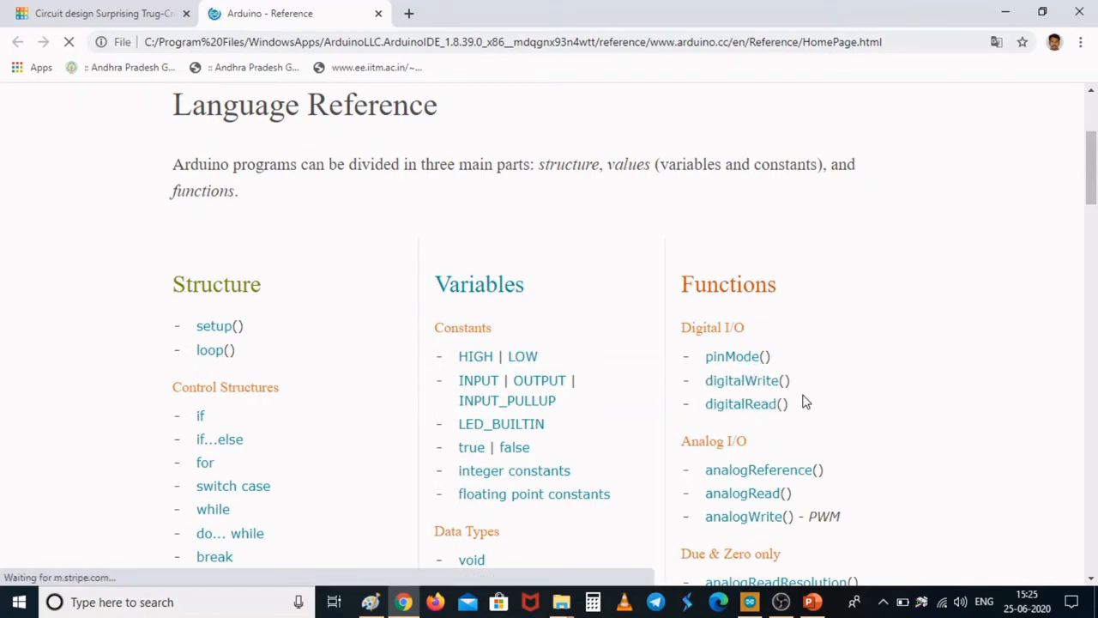
- Open the pinMode() reference page and read its description, syntax and parameters
click(736, 359)
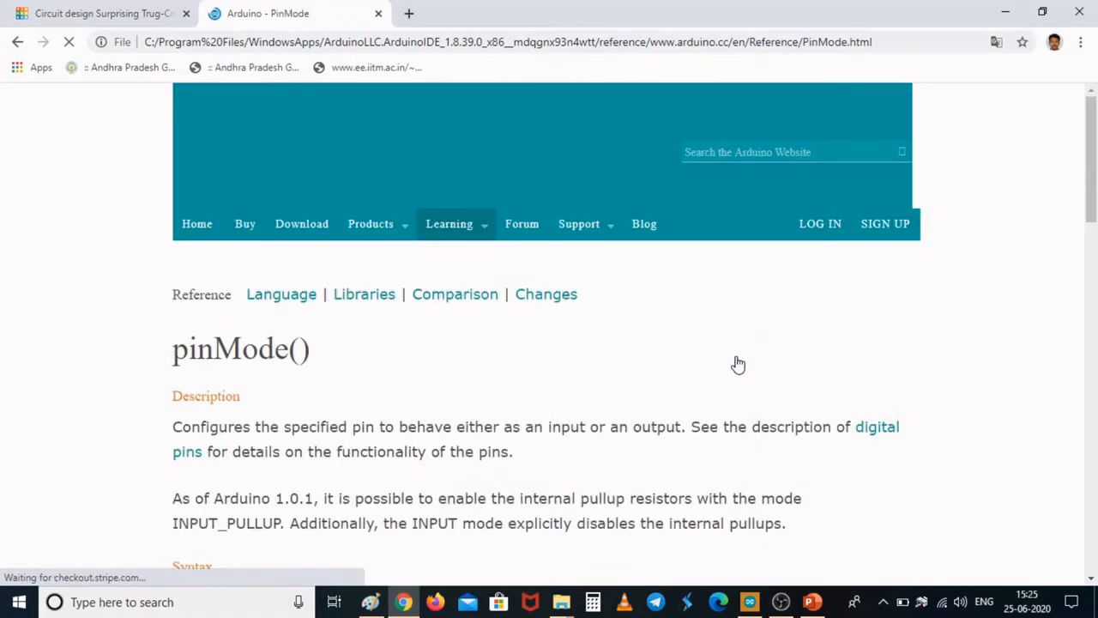
mouse_move(1093, 157)
mouse_down()
mouse_move(1095, 296)
mouse_move(1083, 152)
mouse_up()
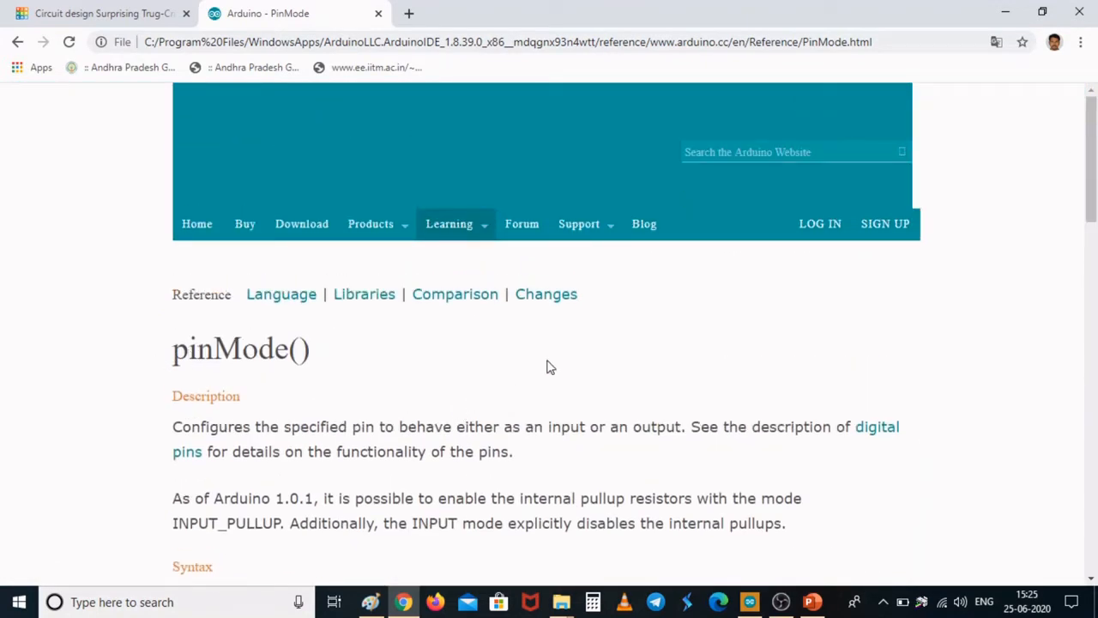
scroll(1094, 172, down, 2)
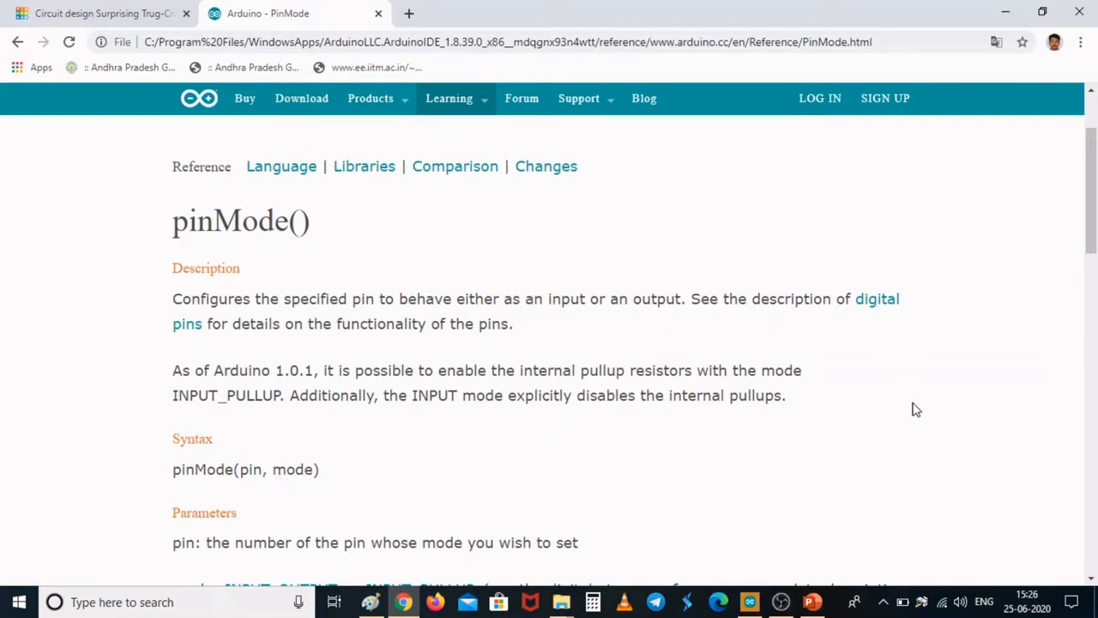
drag(1093, 160, 1094, 96)
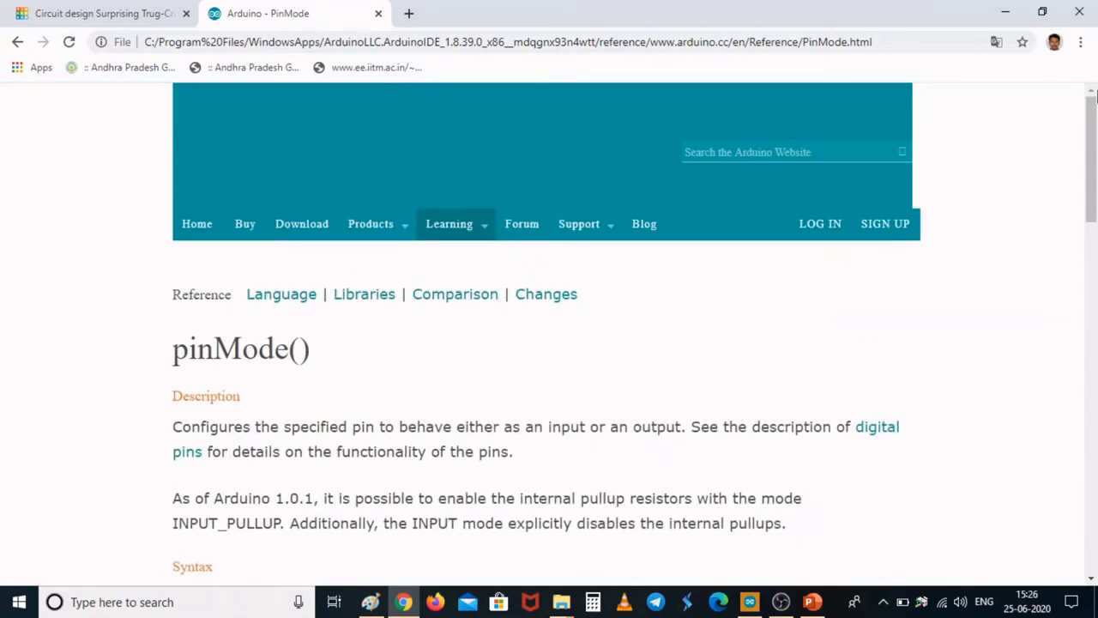
- Return to the language reference and open the digitalWrite() page to read its description, syntax and parameters
click(18, 43)
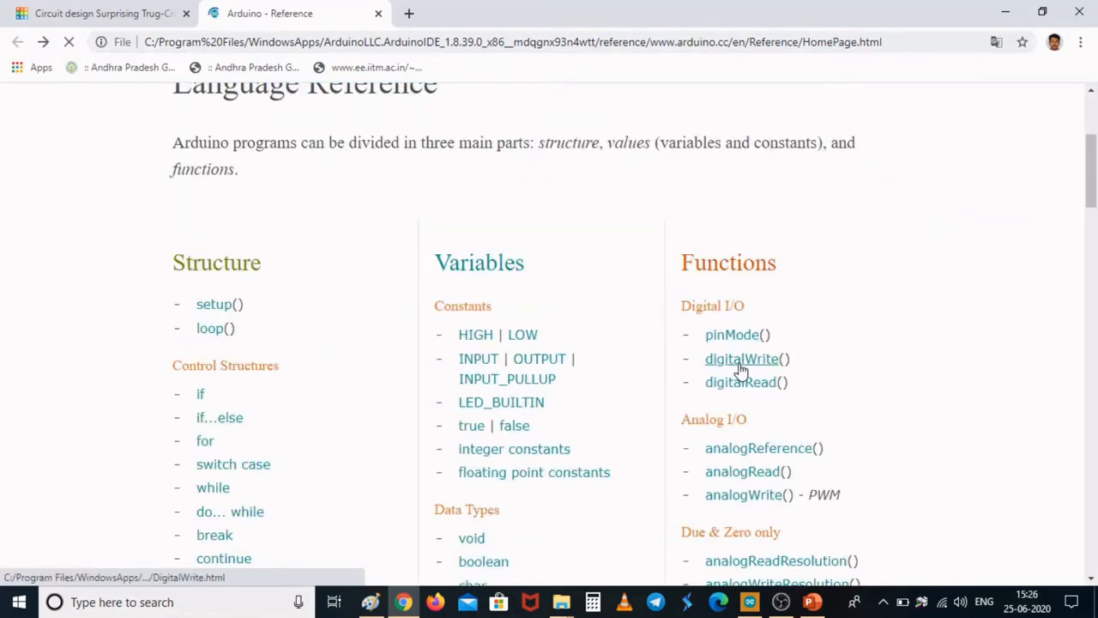
click(740, 369)
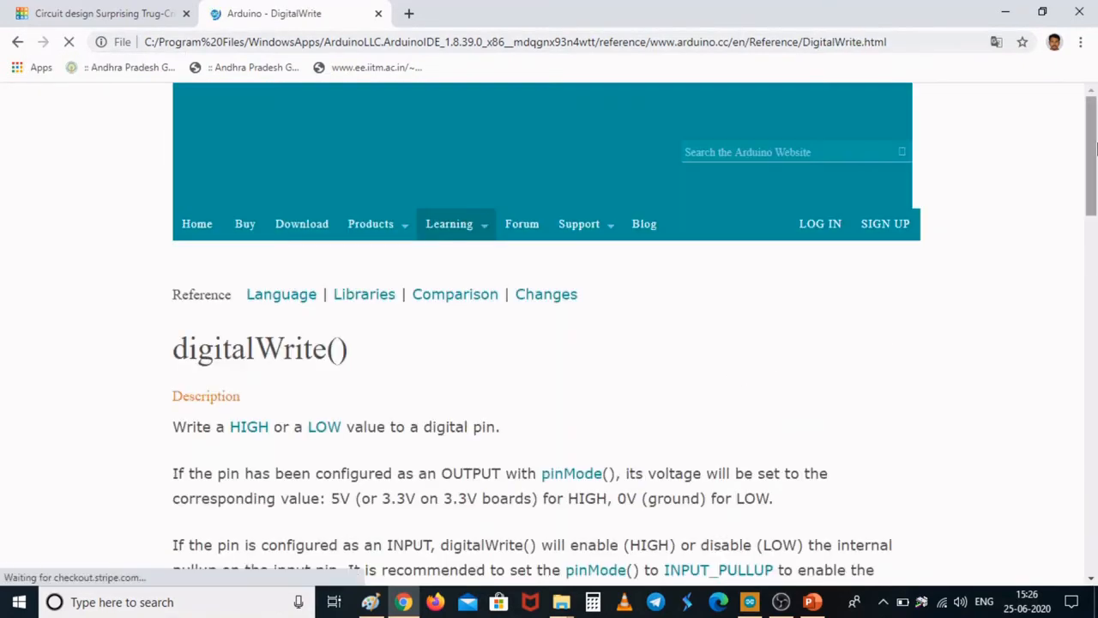
scroll(367, 159, down, 3)
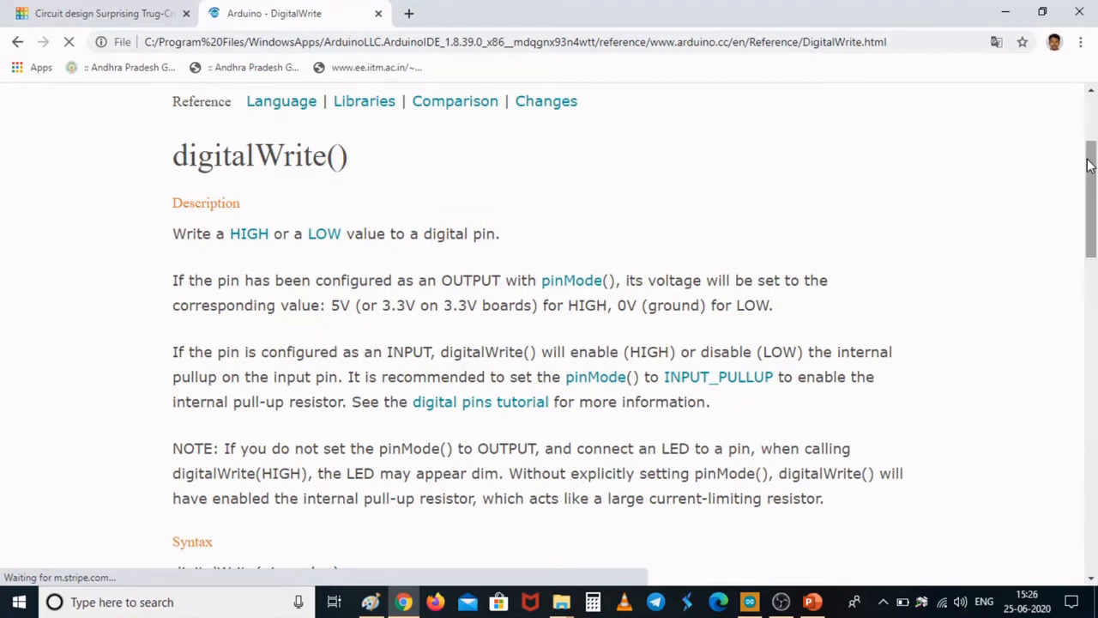
drag(1090, 165, 1089, 218)
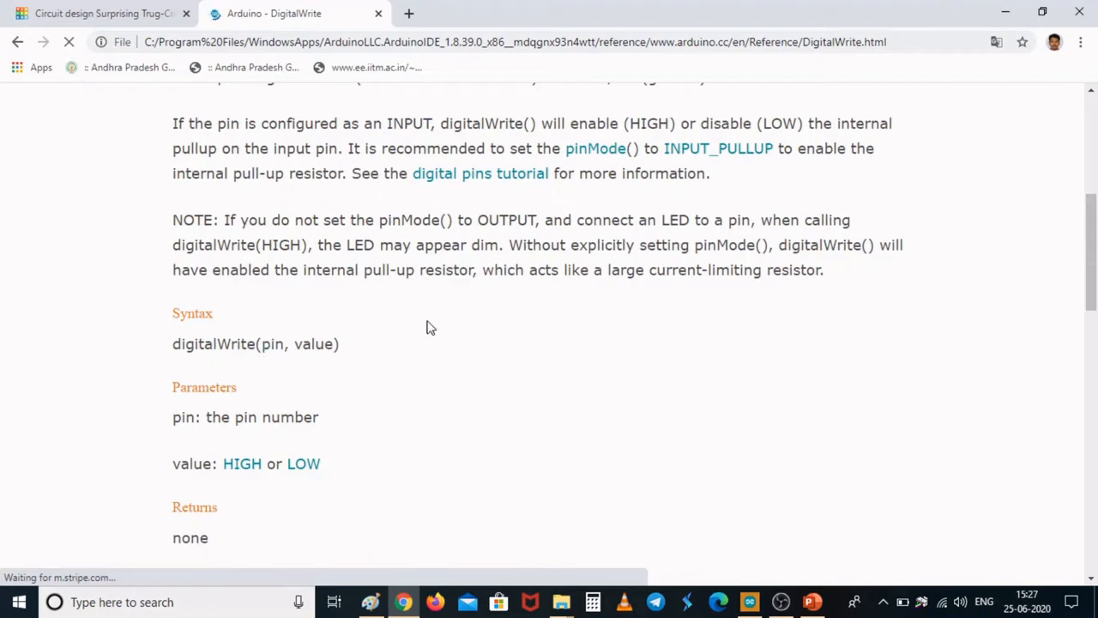
- Open the digitalRead() reference page, read its description, syntax, parameters and example, and return to the language reference
scroll(1094, 275, up, 5)
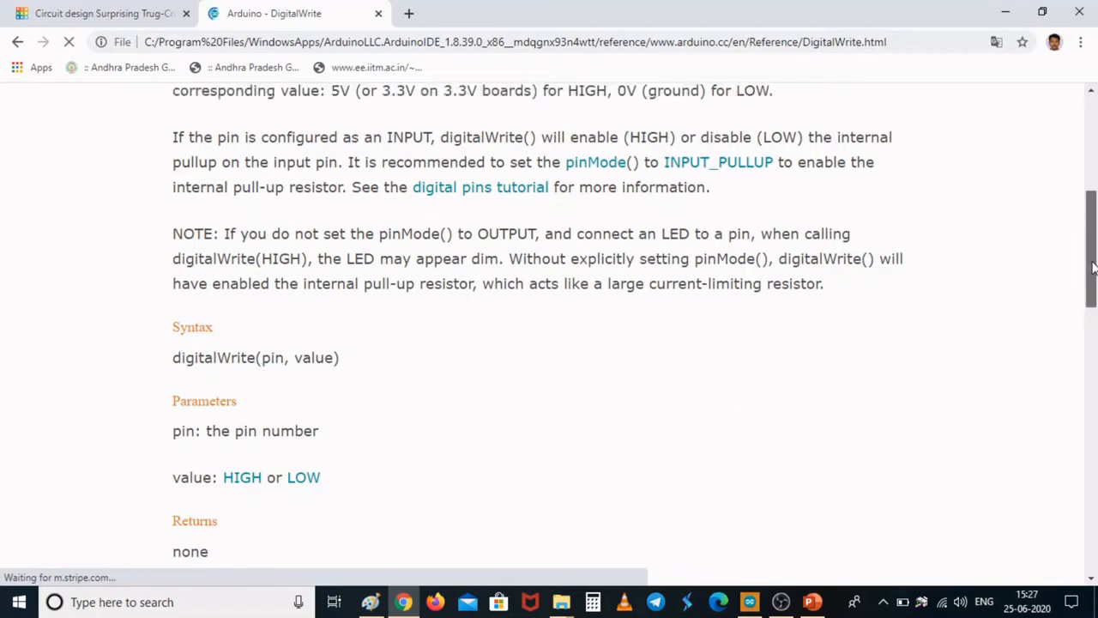
click(16, 41)
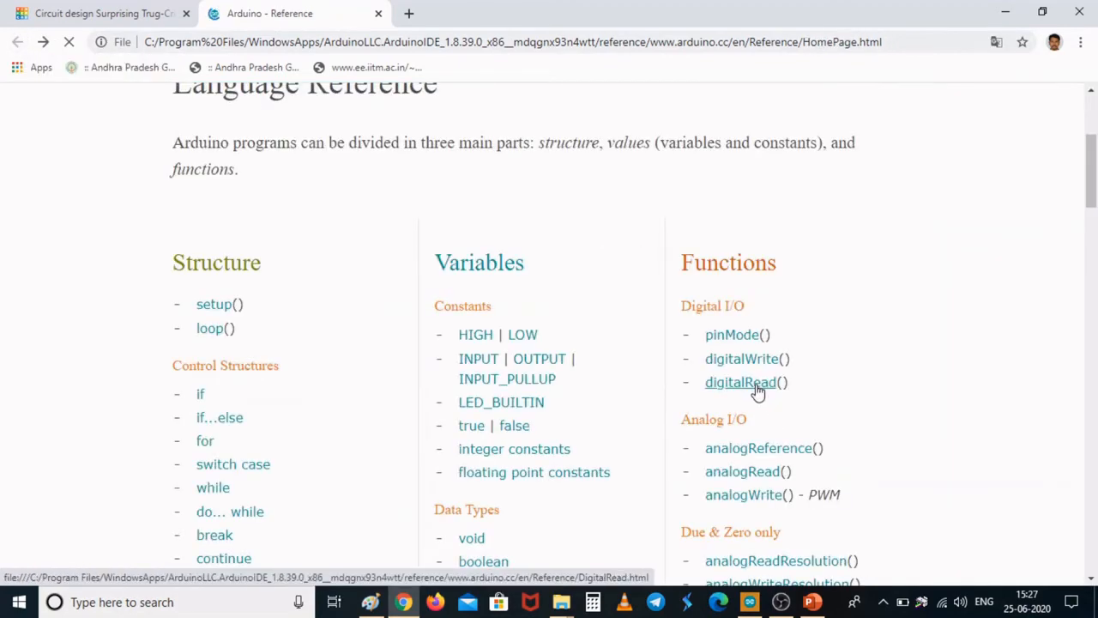
click(754, 380)
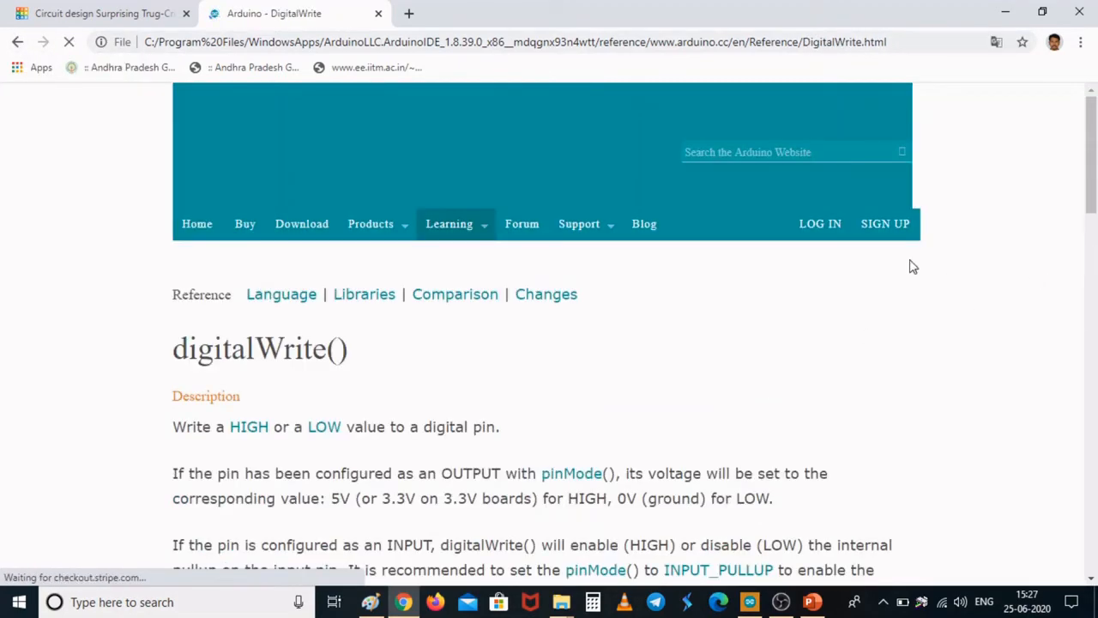
click(15, 41)
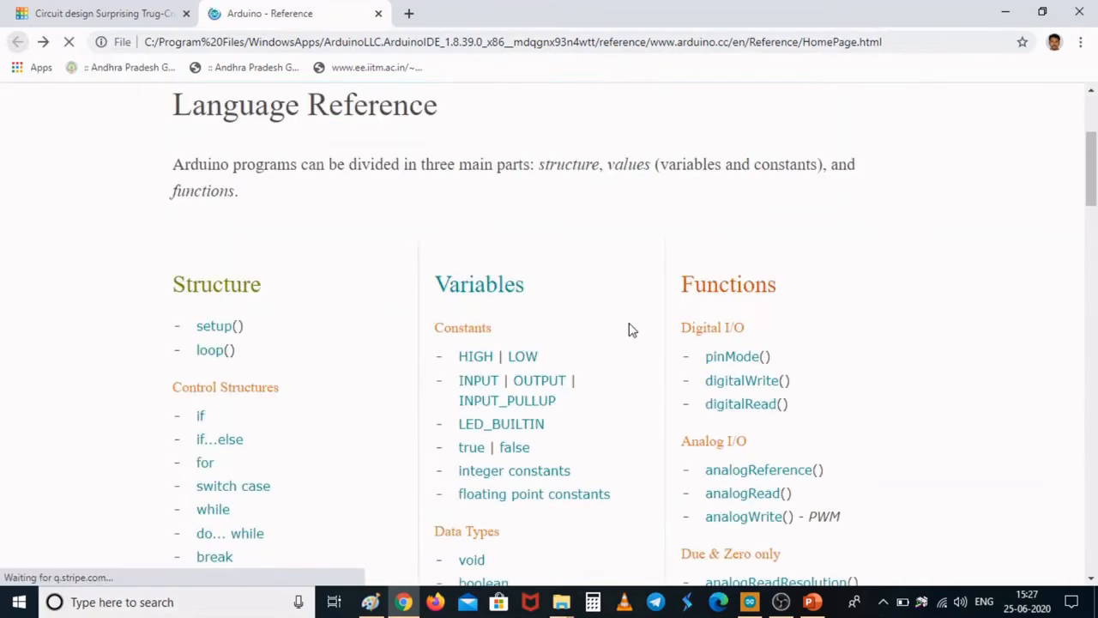
click(741, 407)
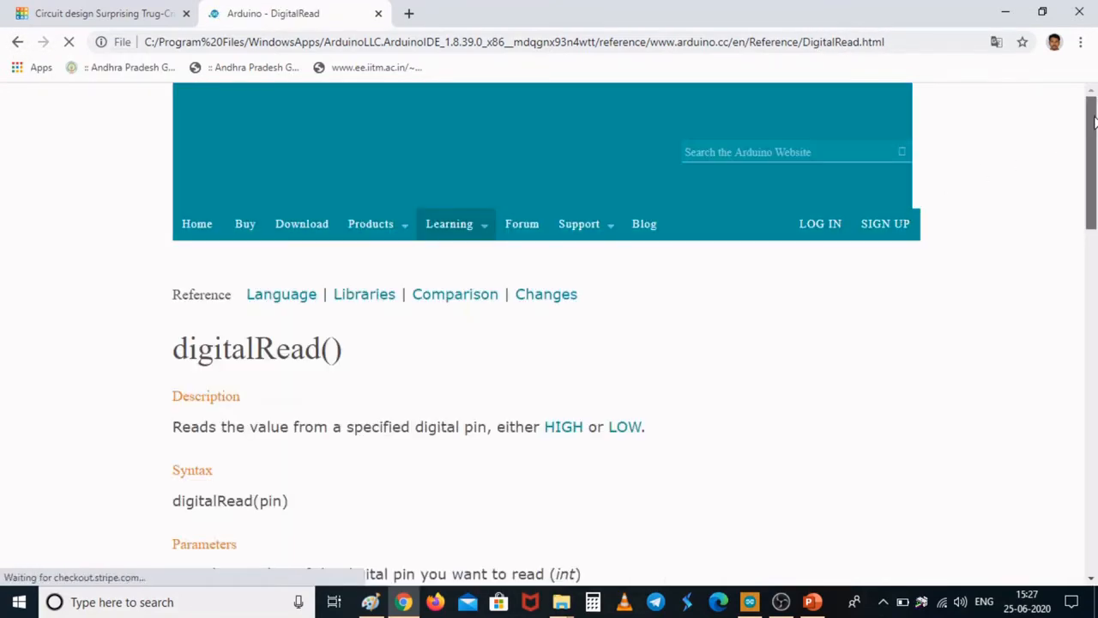
drag(1094, 120, 1094, 159)
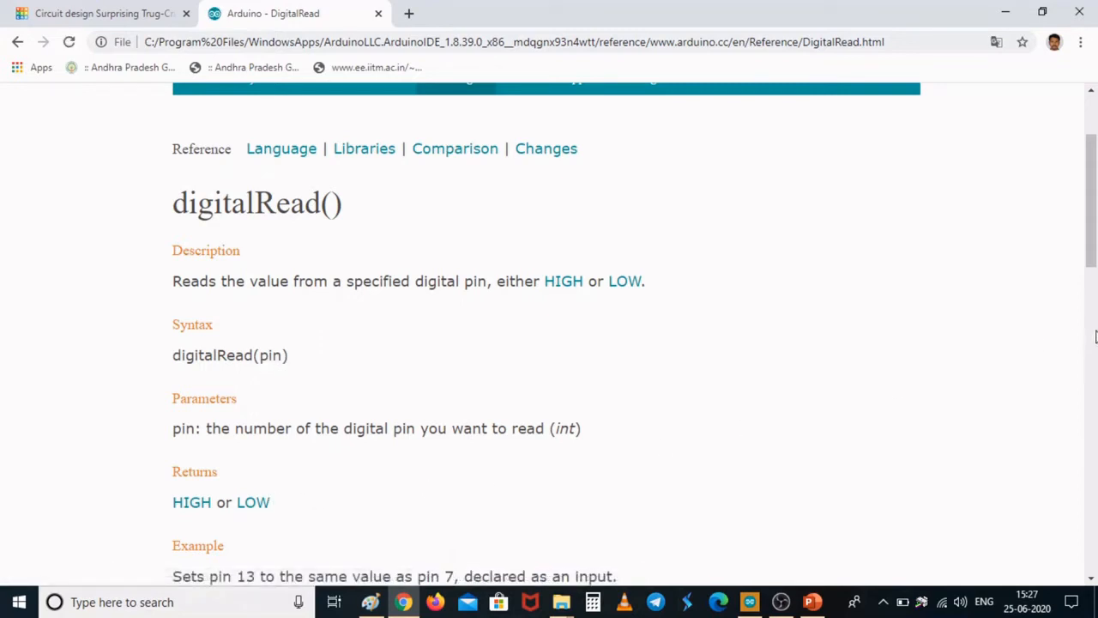
drag(1091, 201, 1092, 234)
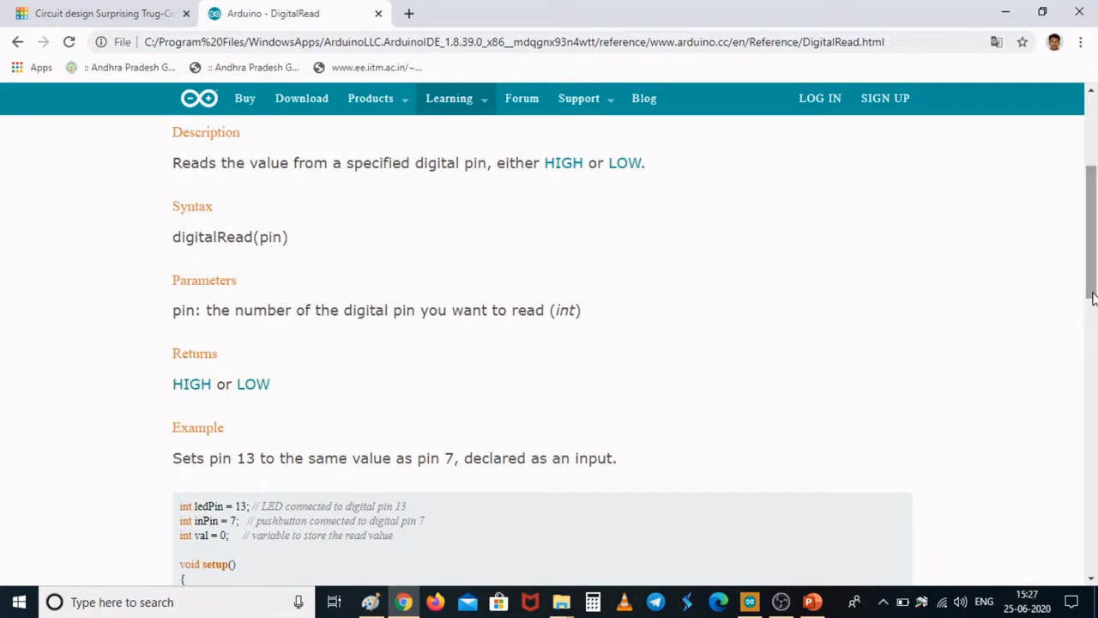
drag(1093, 297, 1093, 166)
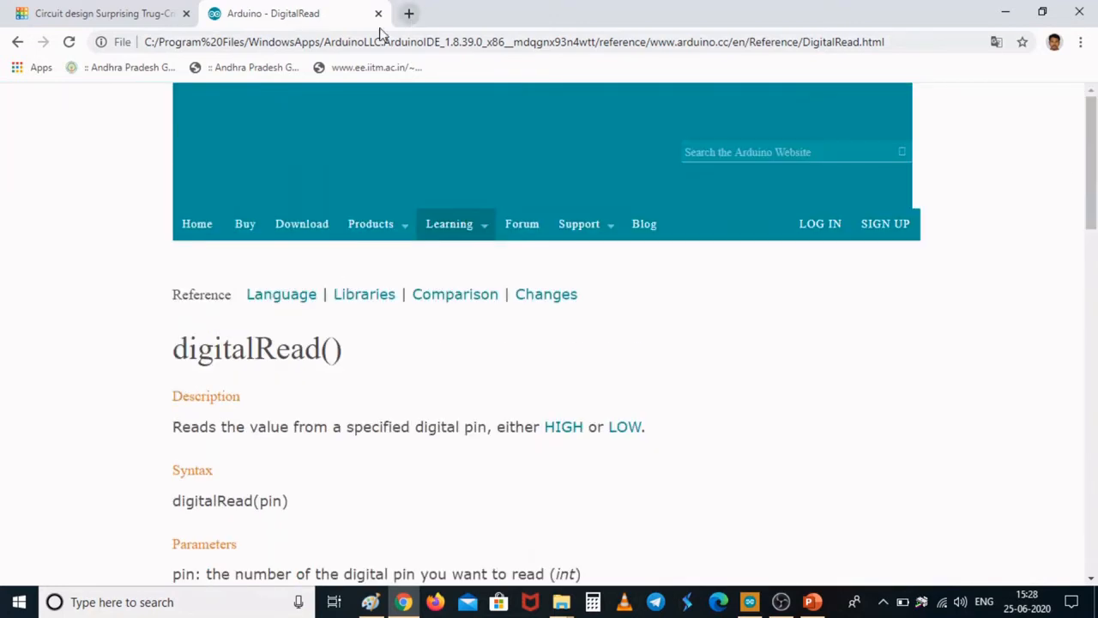
click(17, 43)
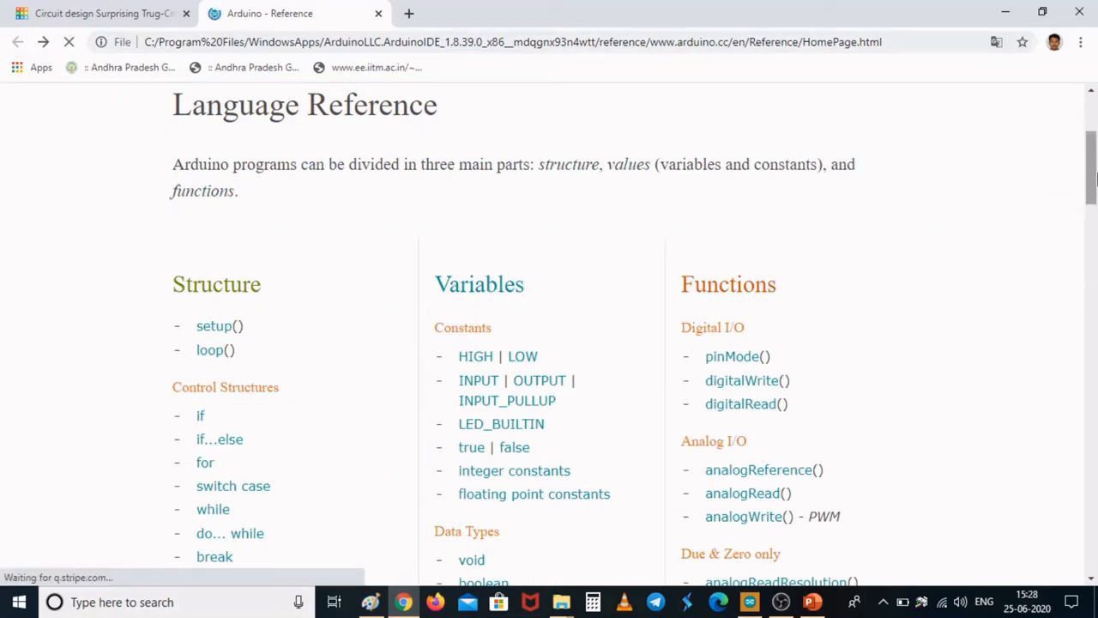
drag(1093, 182, 1096, 146)
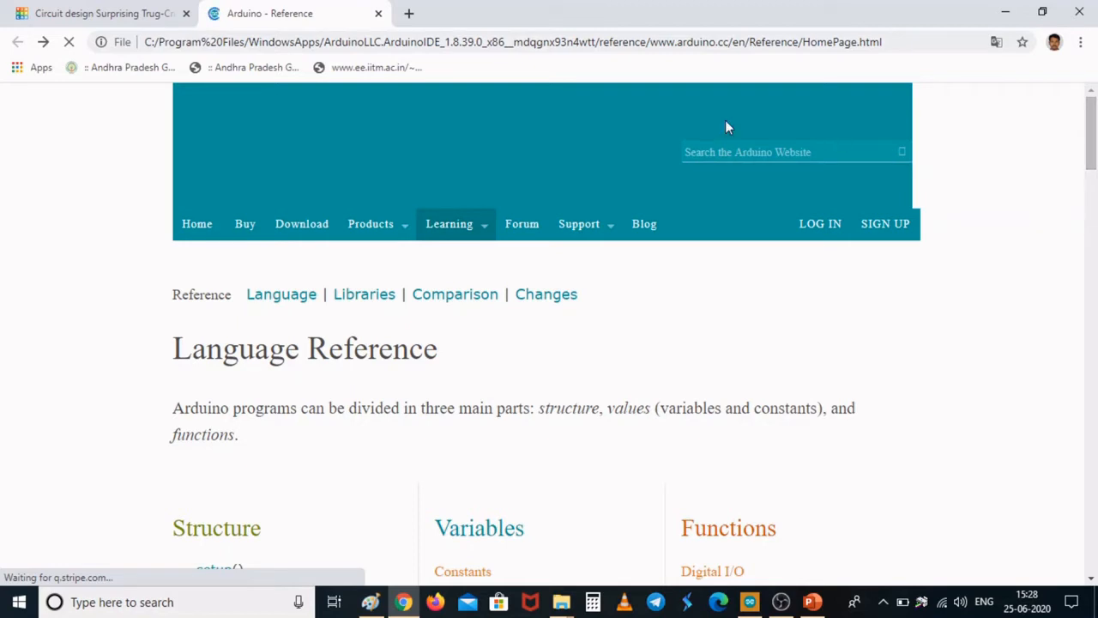
- Switch to Tinkercad, open the existing Blink_LED circuit for editing from the dashboard, and close the Arduino reference page
click(97, 13)
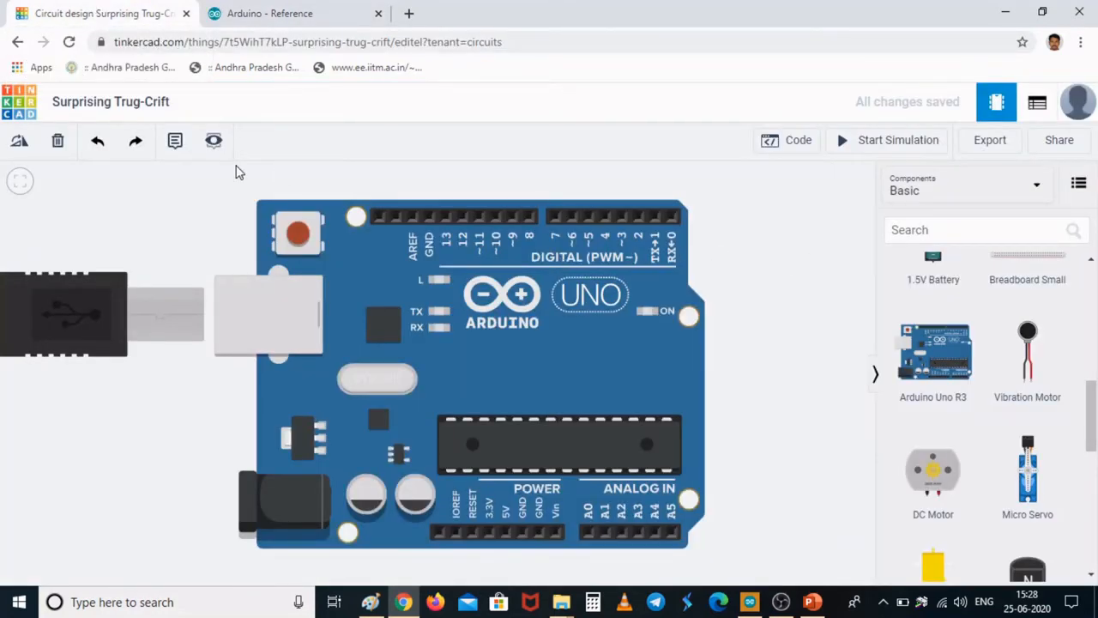
click(11, 96)
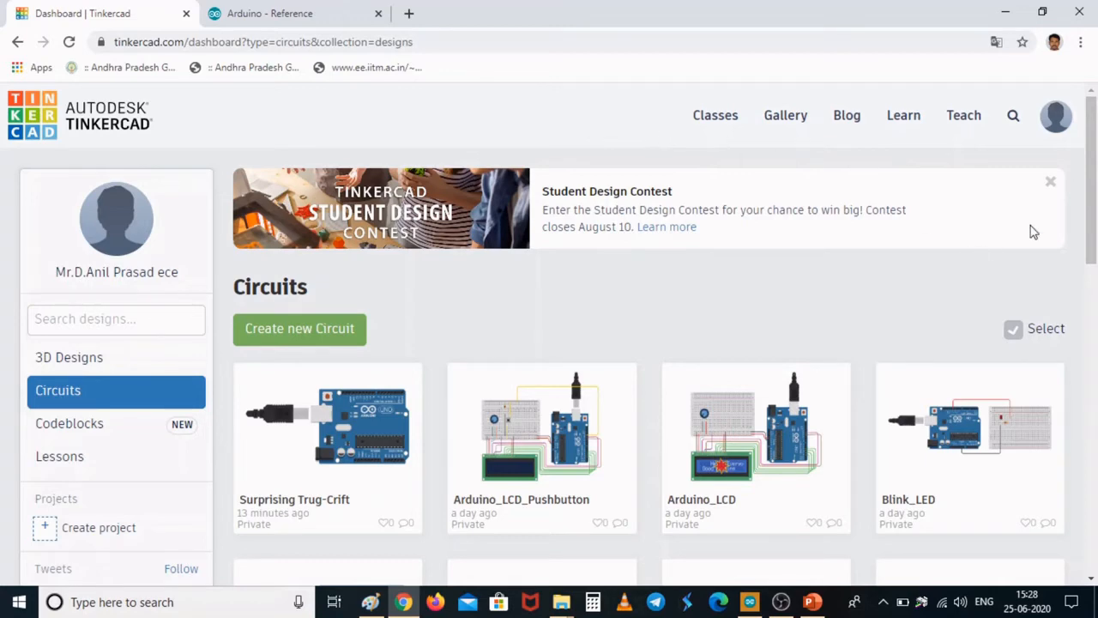
drag(1091, 176, 1095, 245)
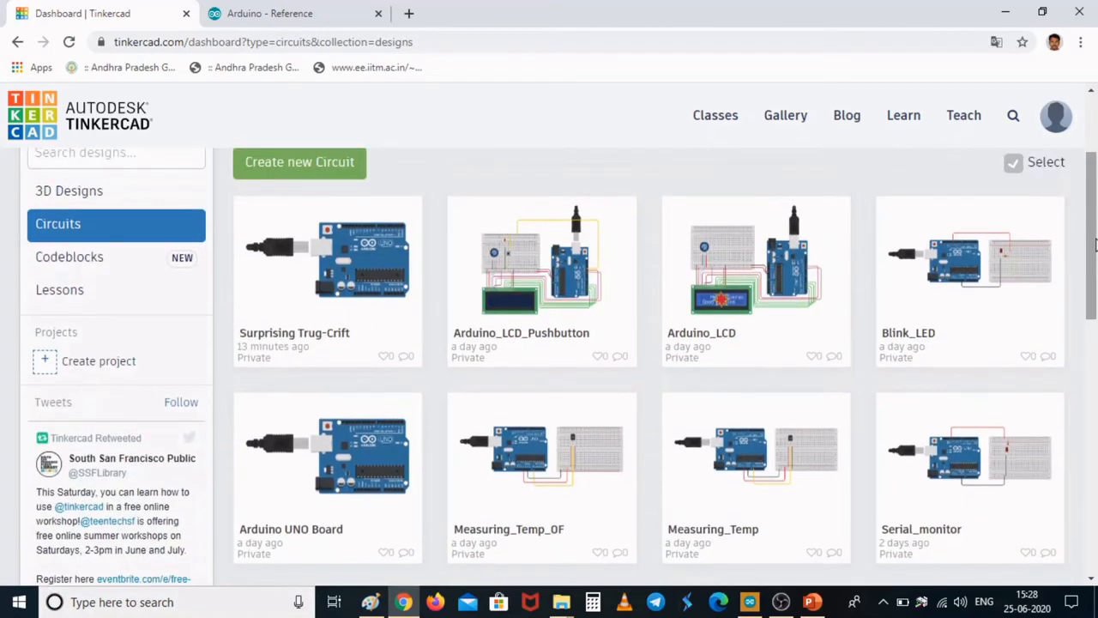
click(921, 319)
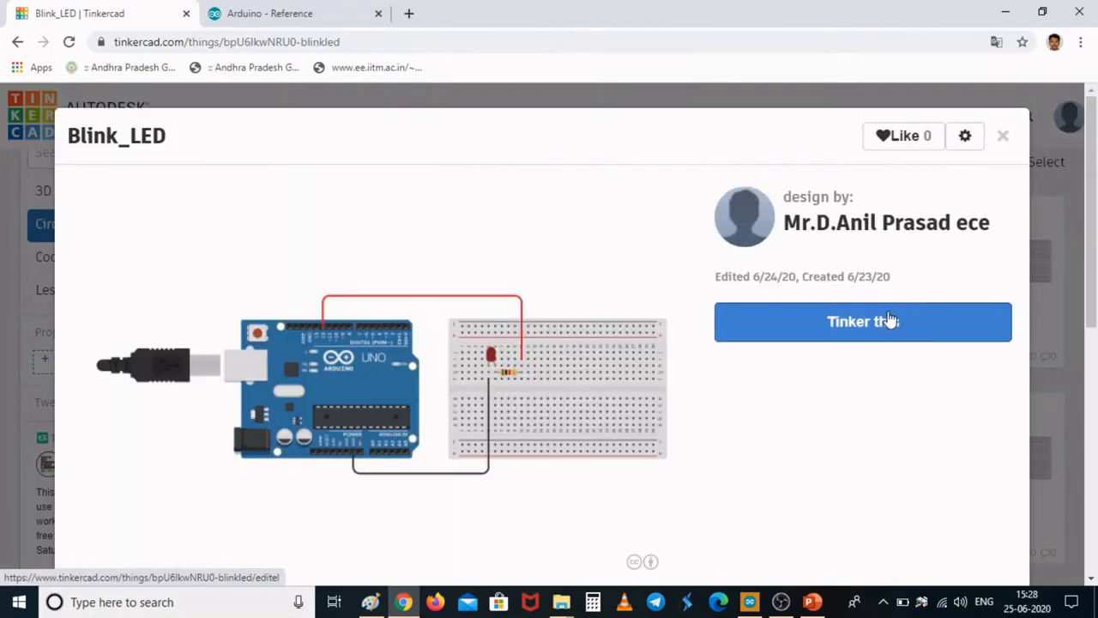
click(886, 321)
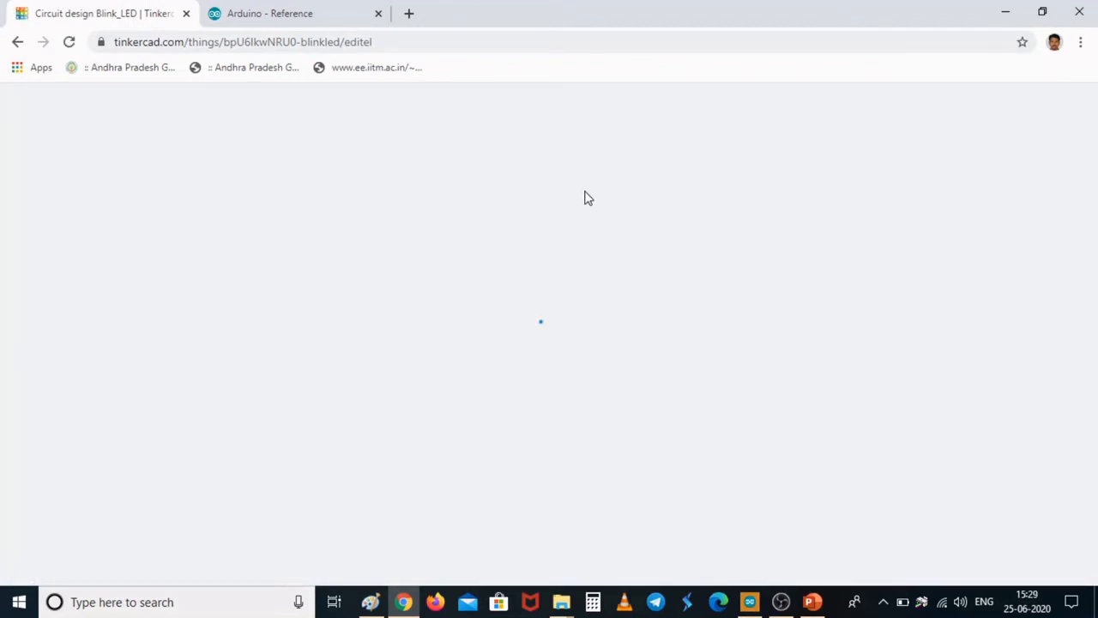
click(379, 14)
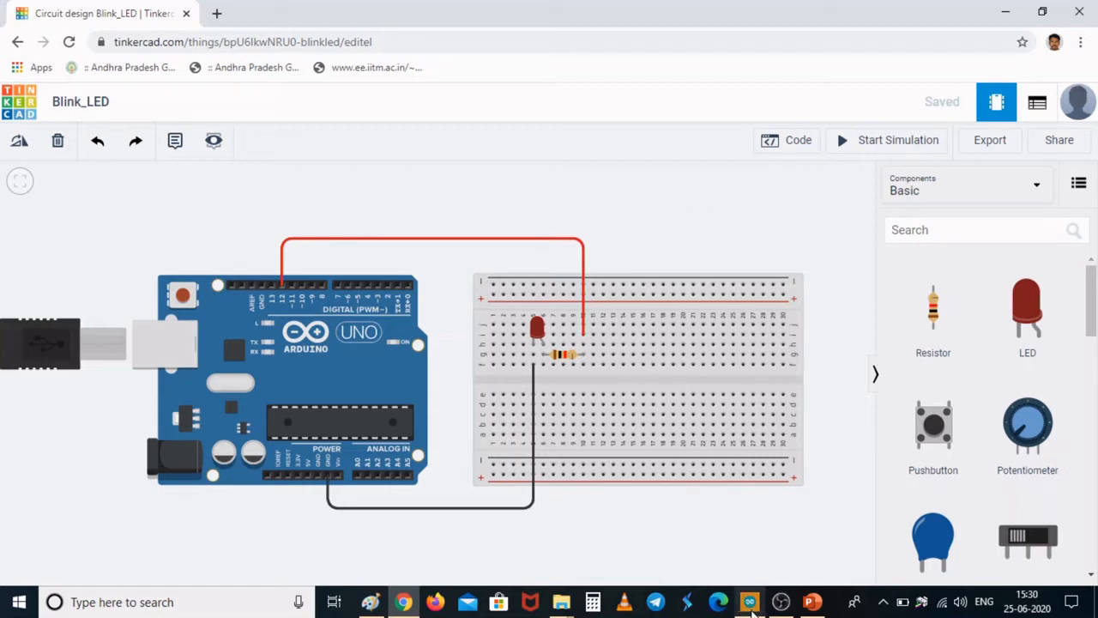
- Switch to the Arduino IDE and add pinMode(12,OUTPUT); inside the setup() function of the sketch
mouse_move(750, 605)
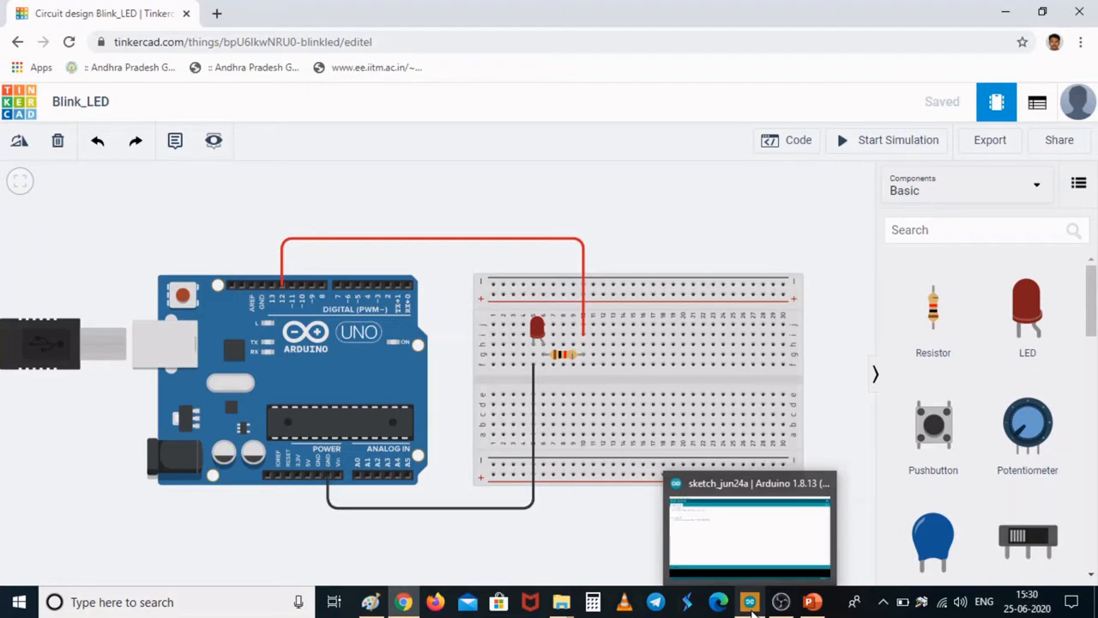
click(751, 604)
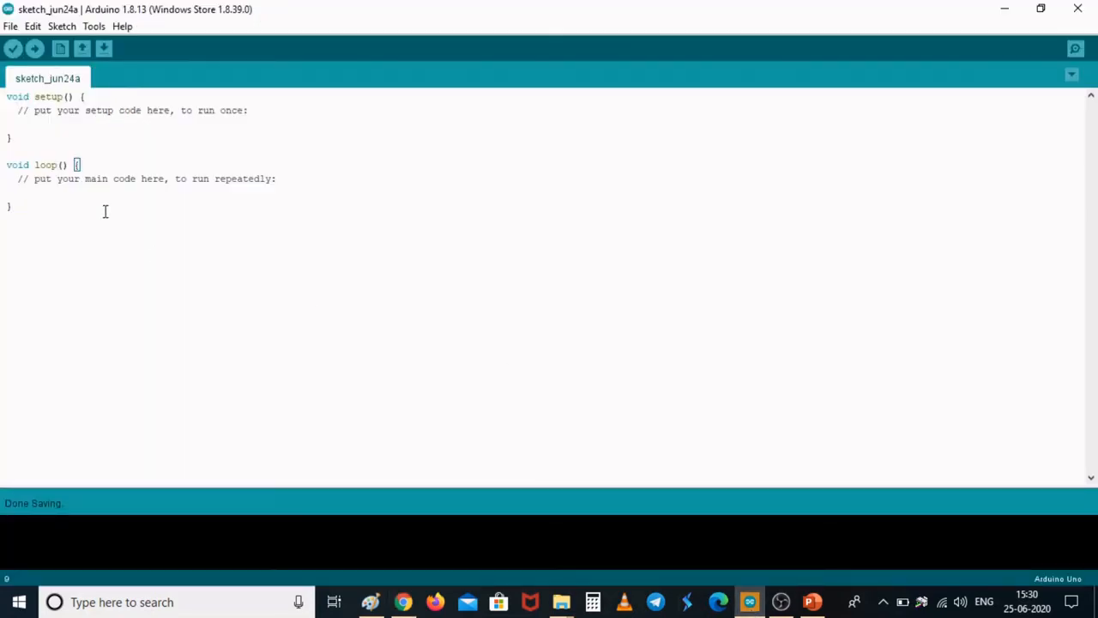
click(49, 124)
text(pinMode(12,)
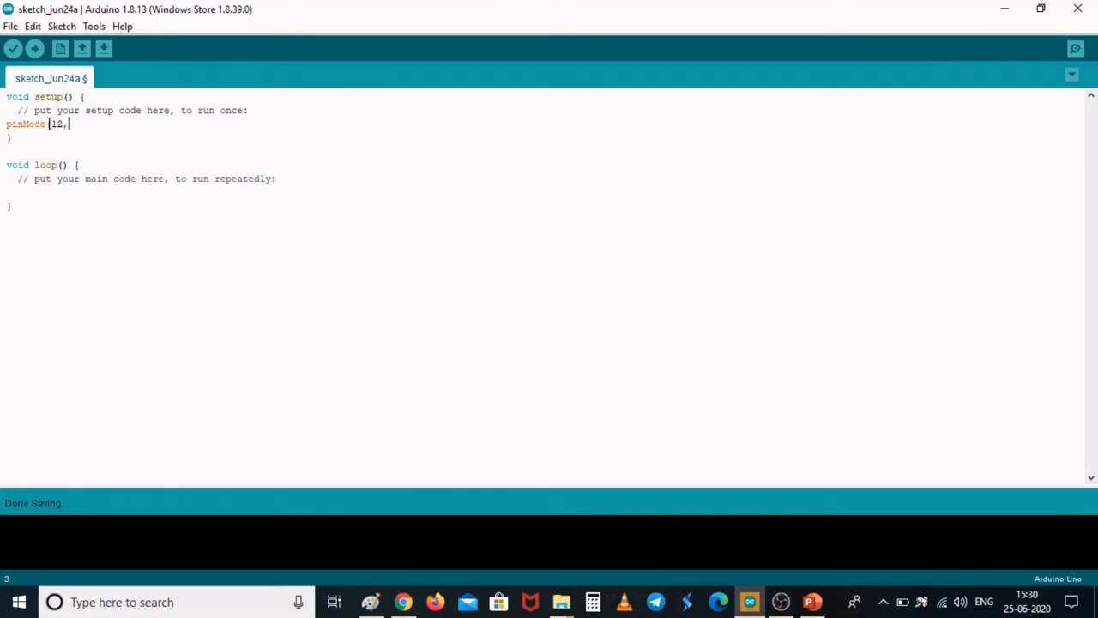
text(OUTPUT);)
- Add digitalWrite(12,HIGH); inside the loop() function, below its comment
click(80, 200)
click(80, 193)
text(digitla)
key(BackSpace)
key(BackSpace)
text(alWrite(12,)
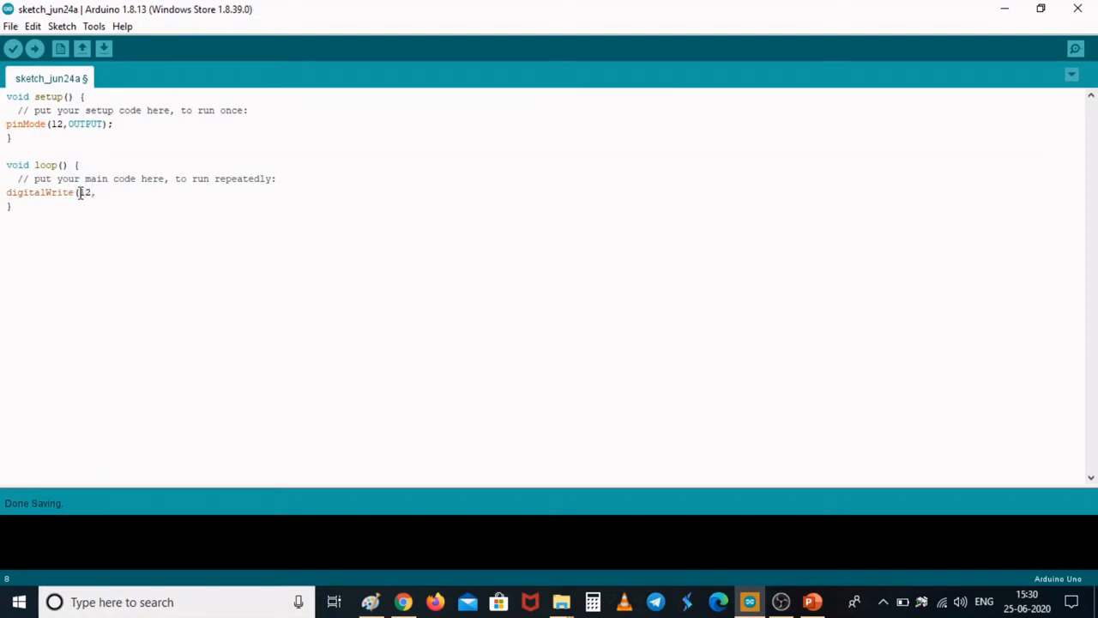
text(HIGH);)
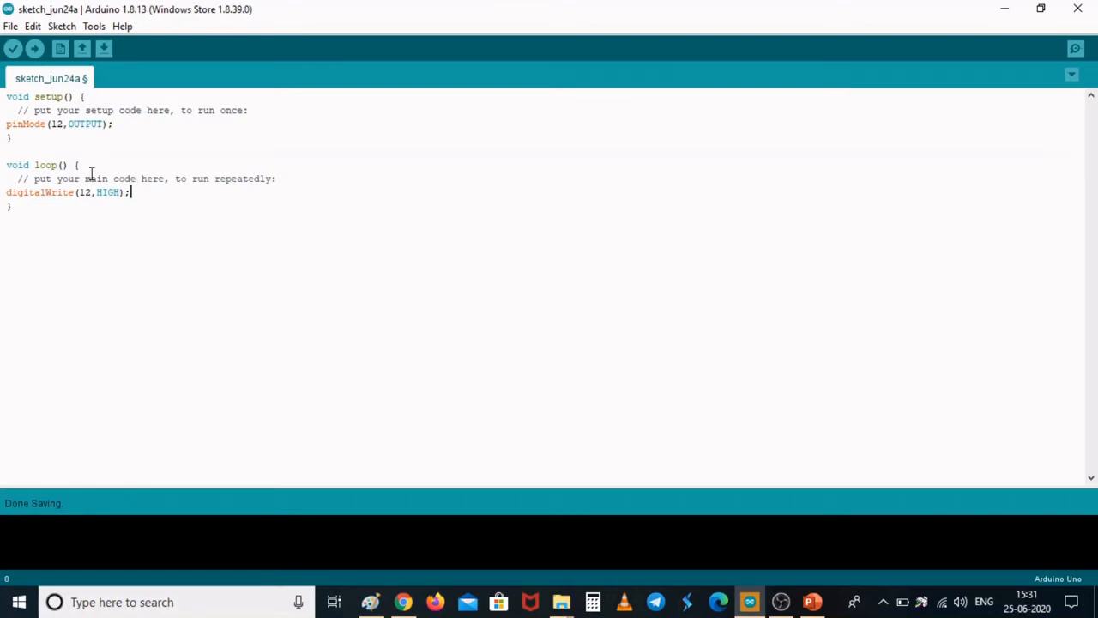
- Compile the sketch and try to upload it to the Arduino Uno
click(12, 50)
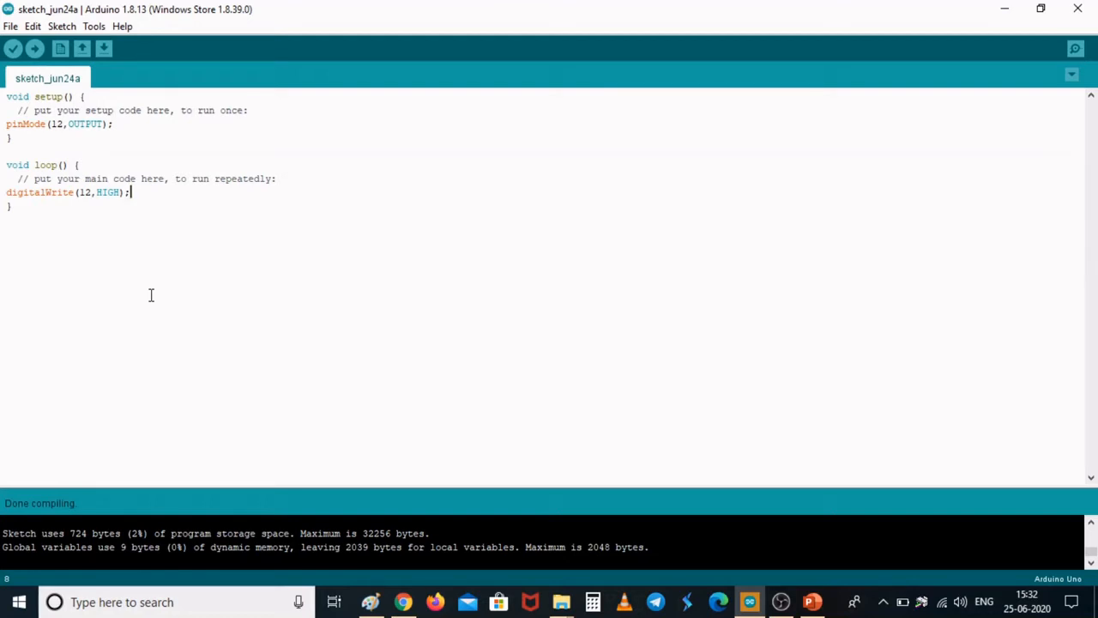
click(35, 50)
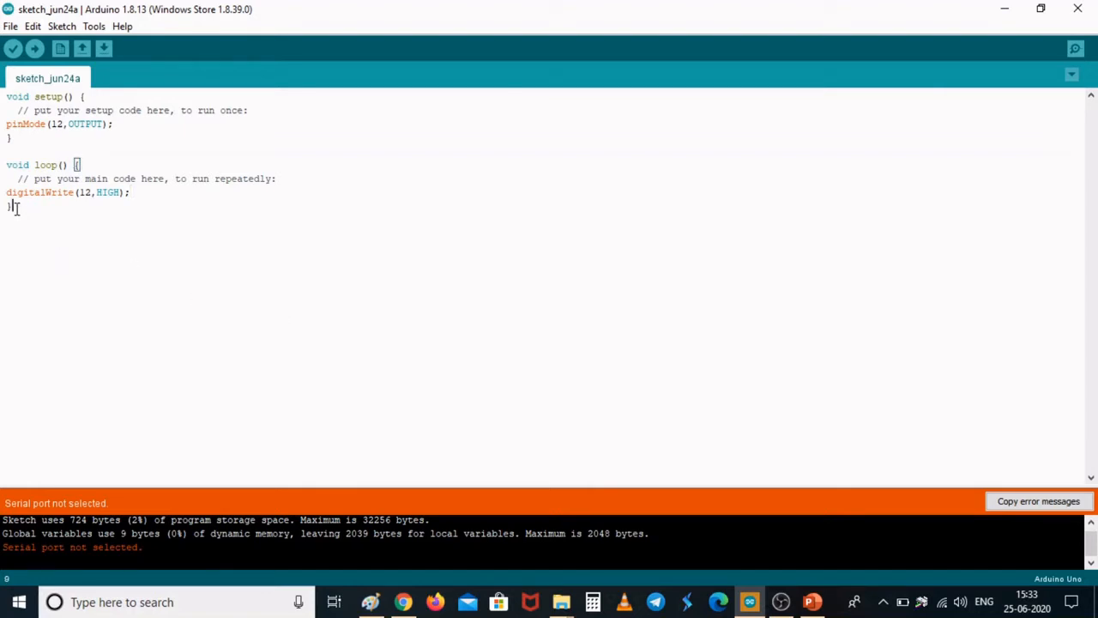
- Copy the whole sketch from the Arduino IDE and replace all the code of the Blink_LED circuit in Tinkercad with it
drag(12, 207, 3, 96)
key(ctrl+c)
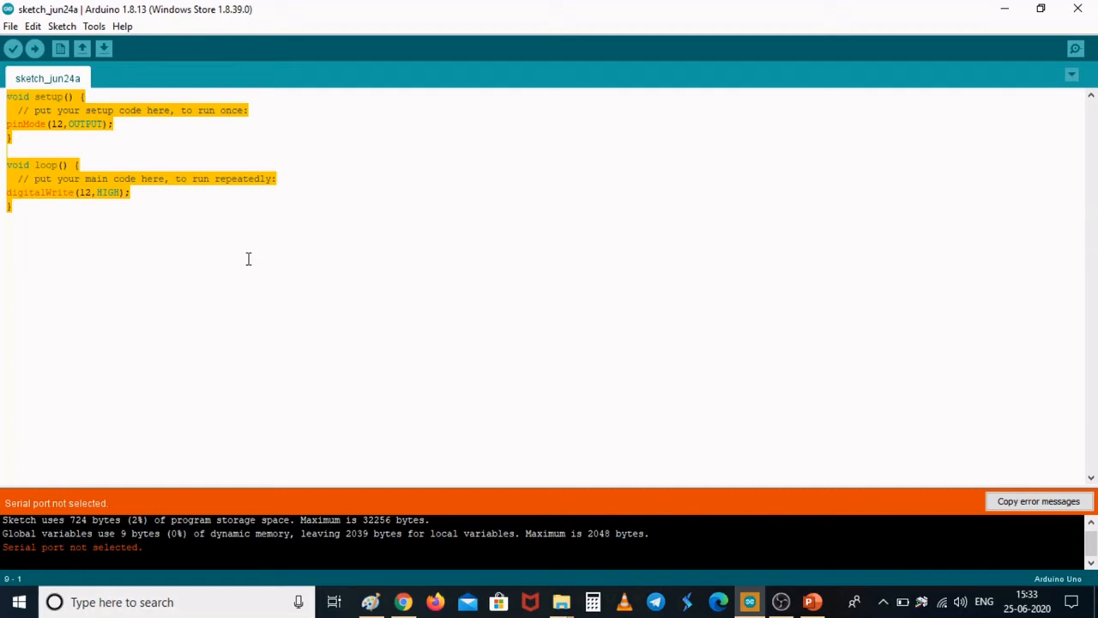
click(1004, 8)
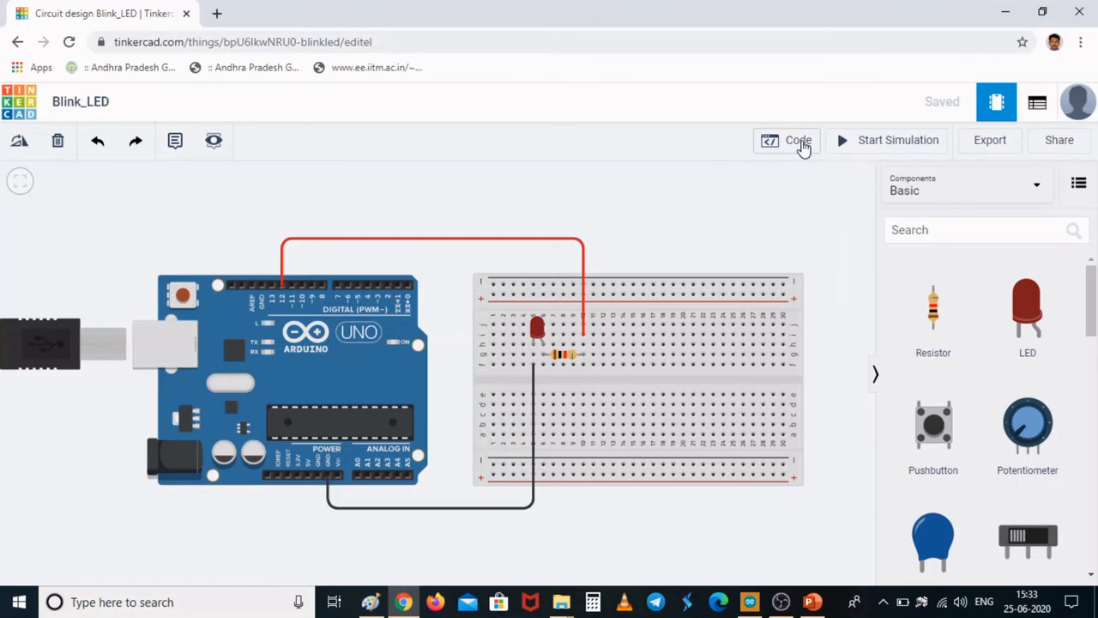
click(801, 145)
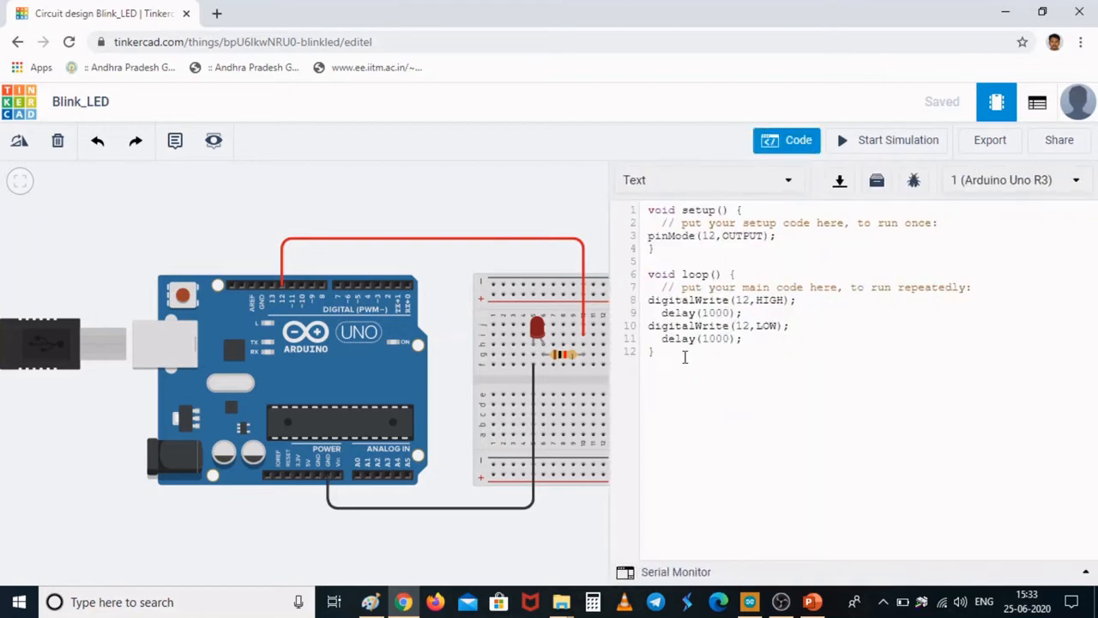
drag(678, 353, 623, 187)
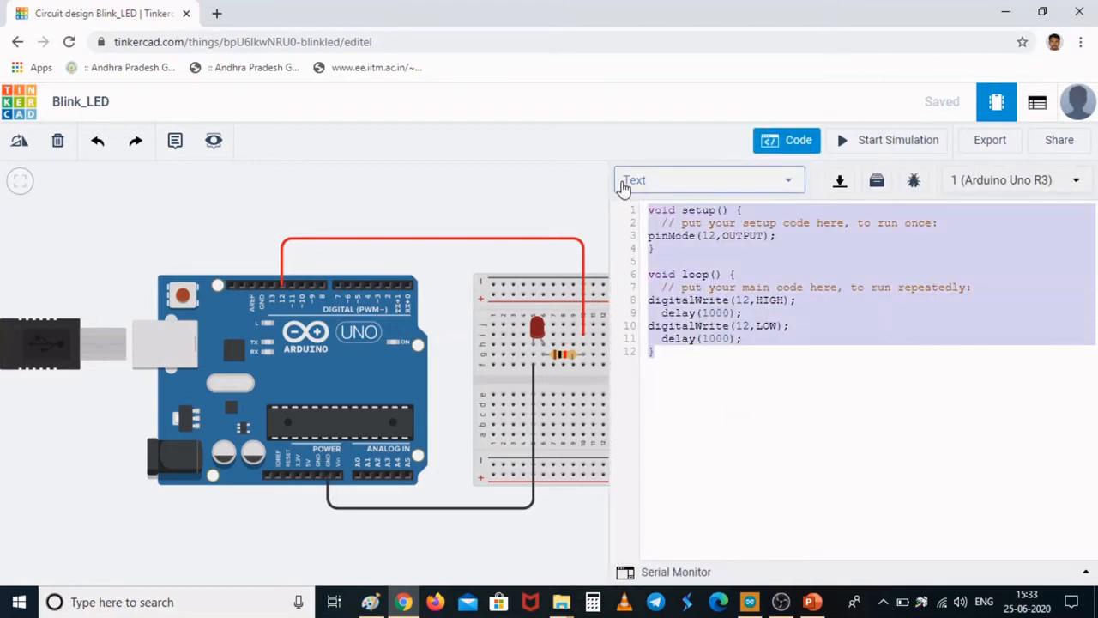
key(ctrl+v)
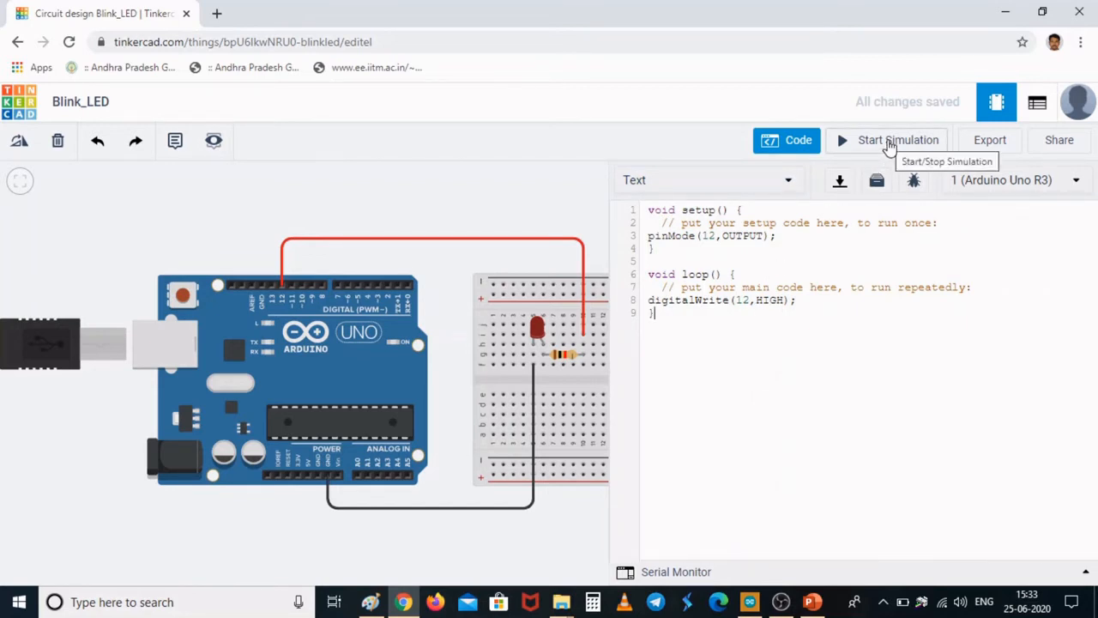
- Run the simulation with the code editor hidden to watch the LED, stop it, and run and stop it once more
click(890, 146)
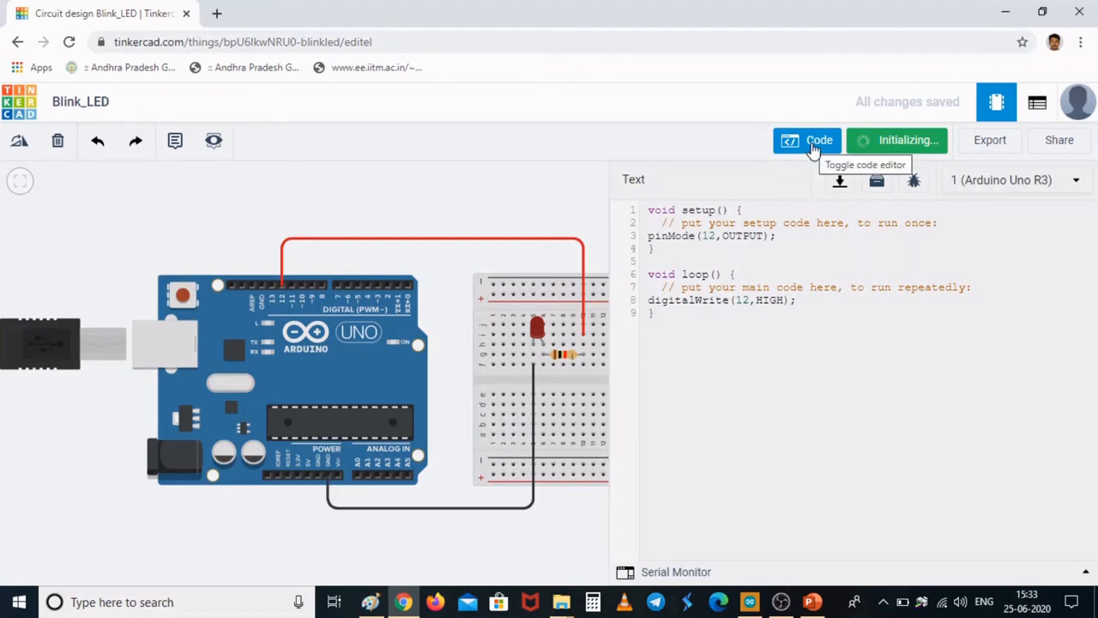
click(811, 144)
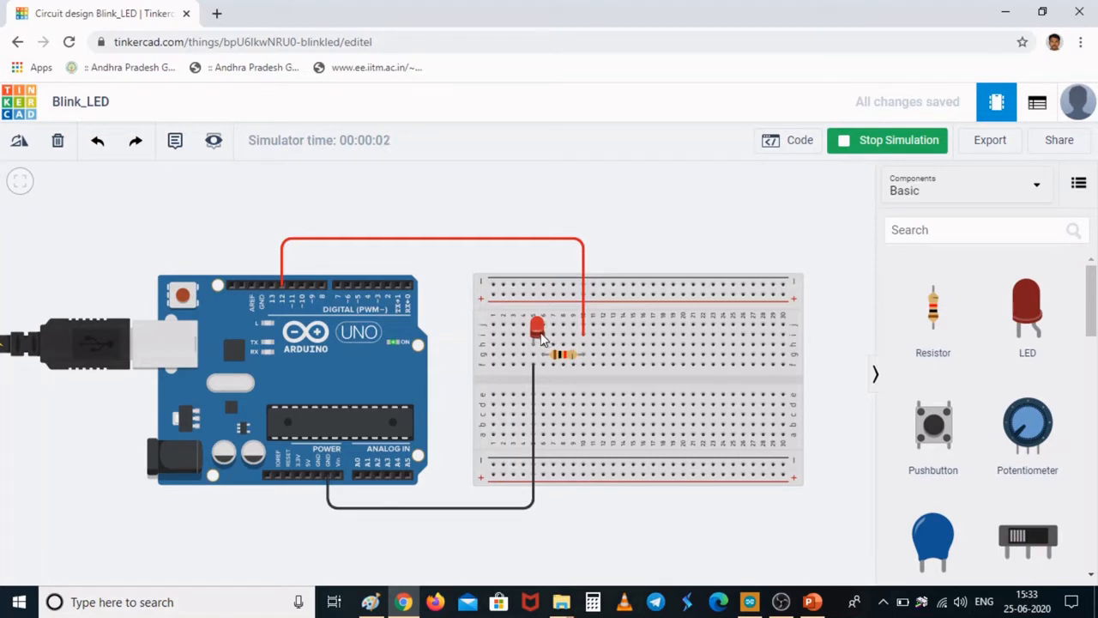
click(899, 150)
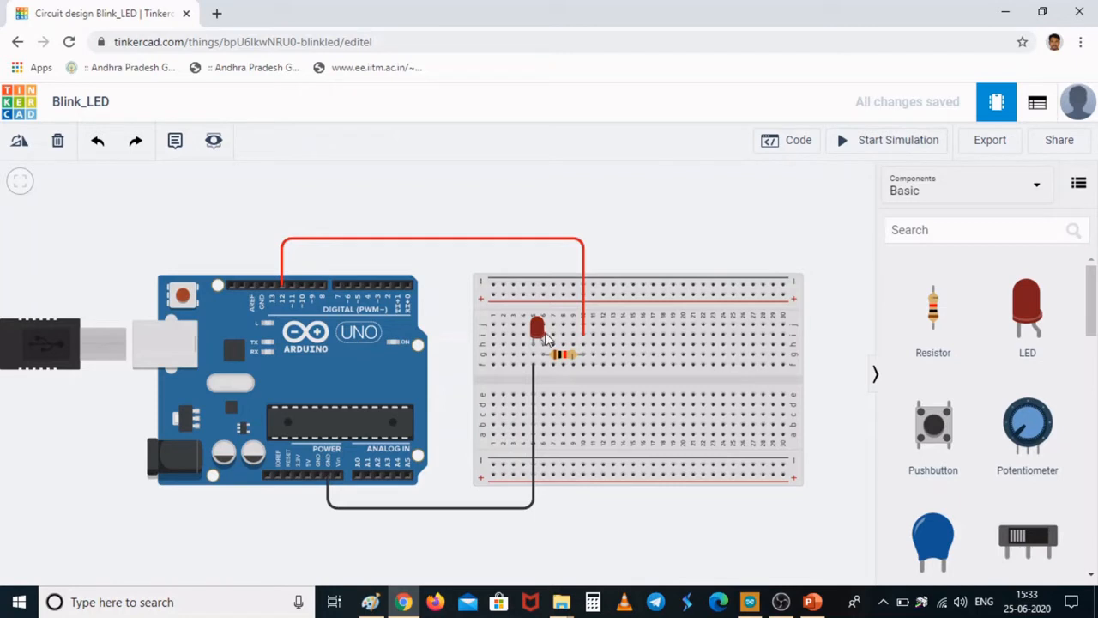
click(864, 142)
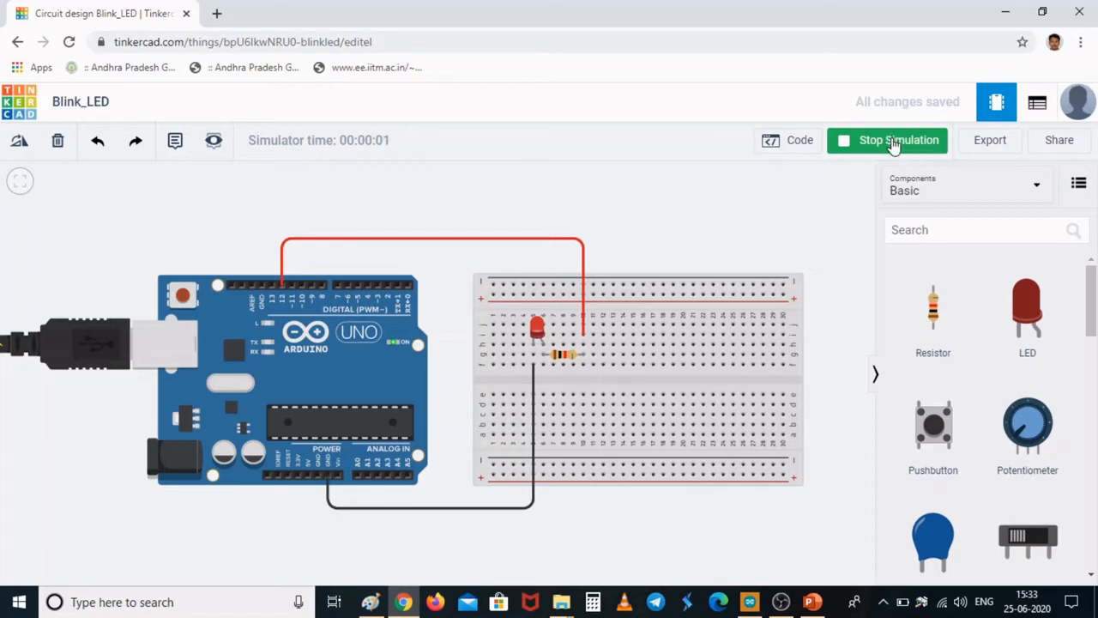
click(893, 146)
- Reopen the circuit's code and add delay(1000); on a new line after digitalWrite(12,HIGH);
click(796, 147)
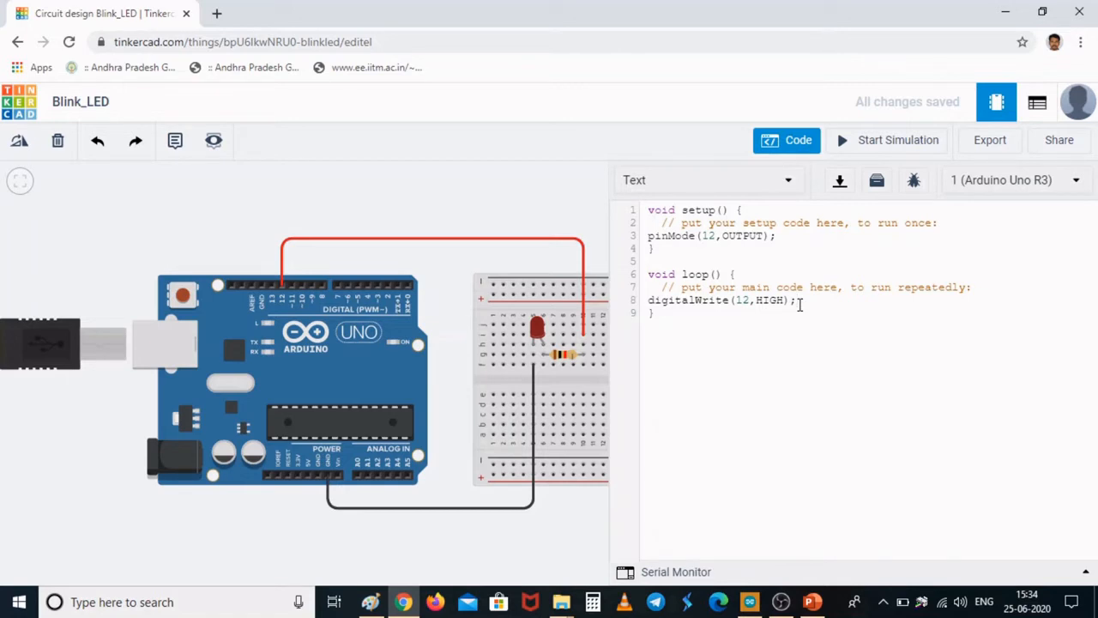
key(Return)
text(delay(1000);)
- Add digitalWrite(12,LOW); and a second delay(1000); at the end of loop(), and indent the digitalWrite(12,HIGH); line to match
click(743, 314)
key(Return)
text(digitalWrite(12,LOW);)
key(Return)
text(dela)
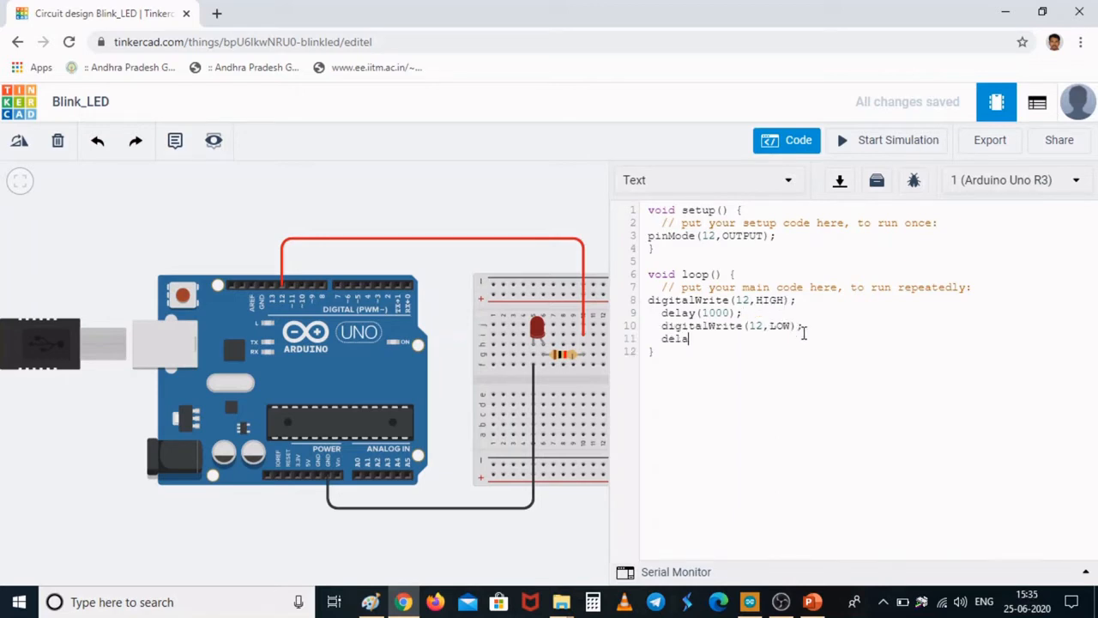
text(y(1000);)
click(811, 327)
click(650, 302)
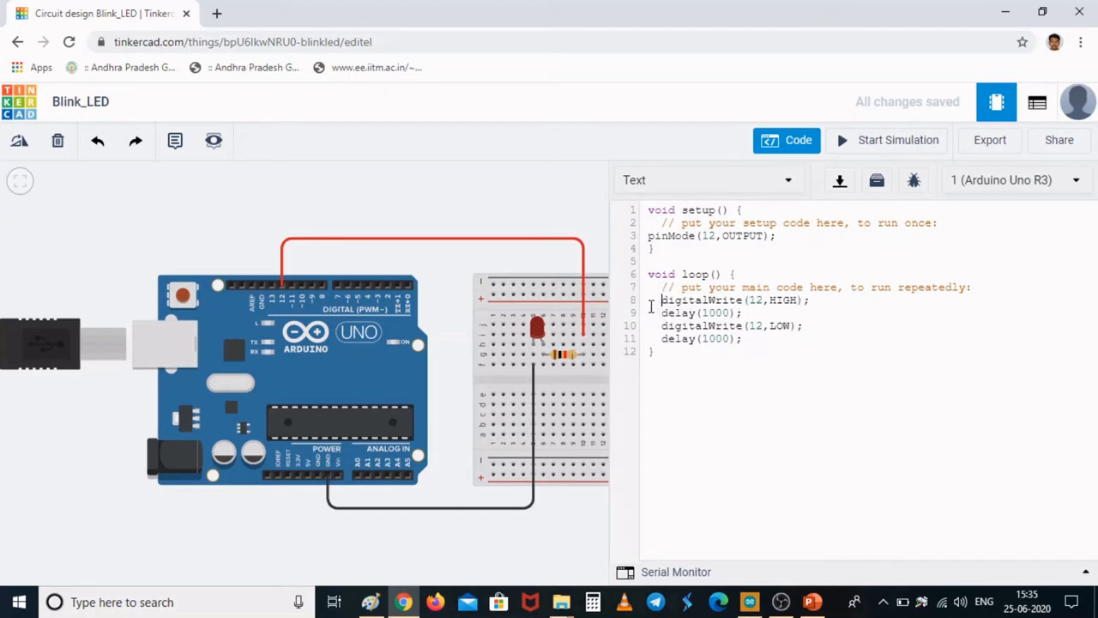
- Run the Blink_LED simulation with the code editor hidden to watch the LED, and stop it
click(781, 344)
click(896, 141)
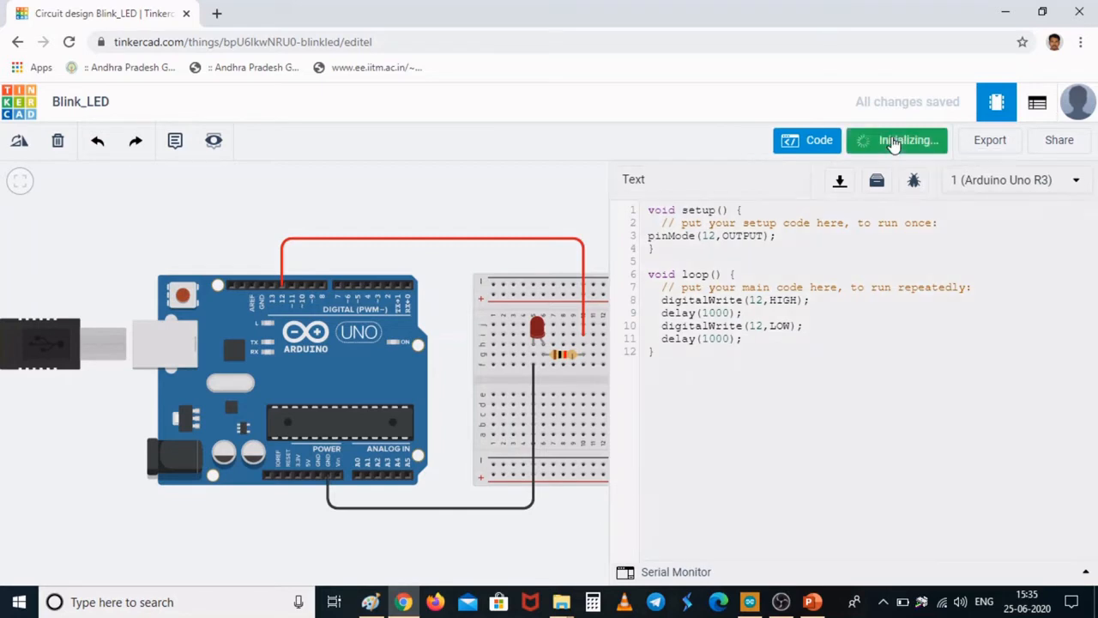
click(807, 147)
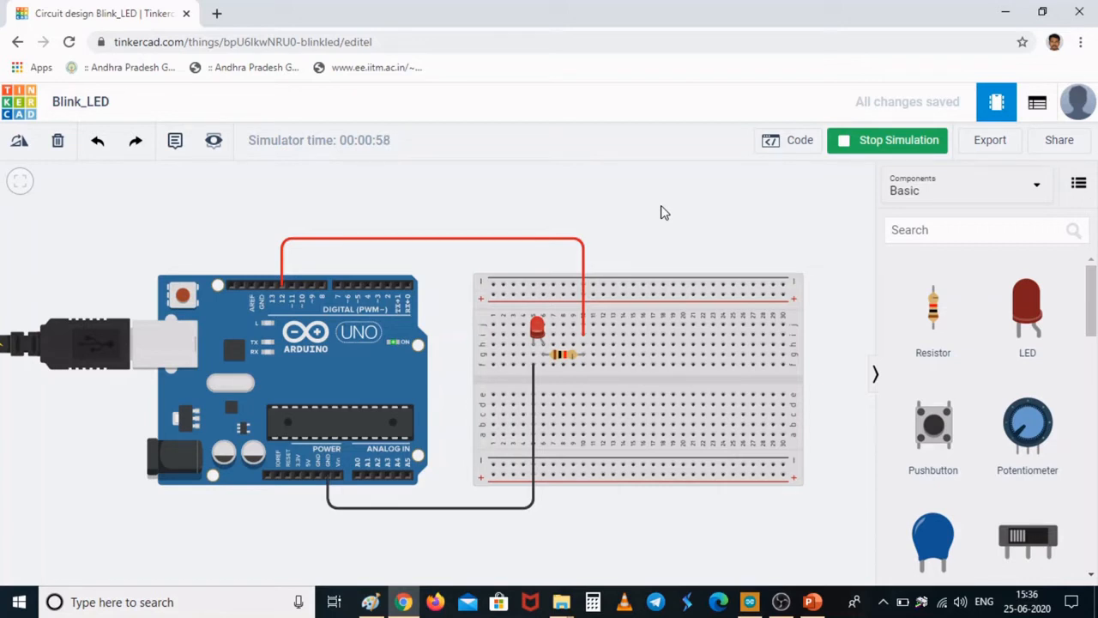
click(883, 146)
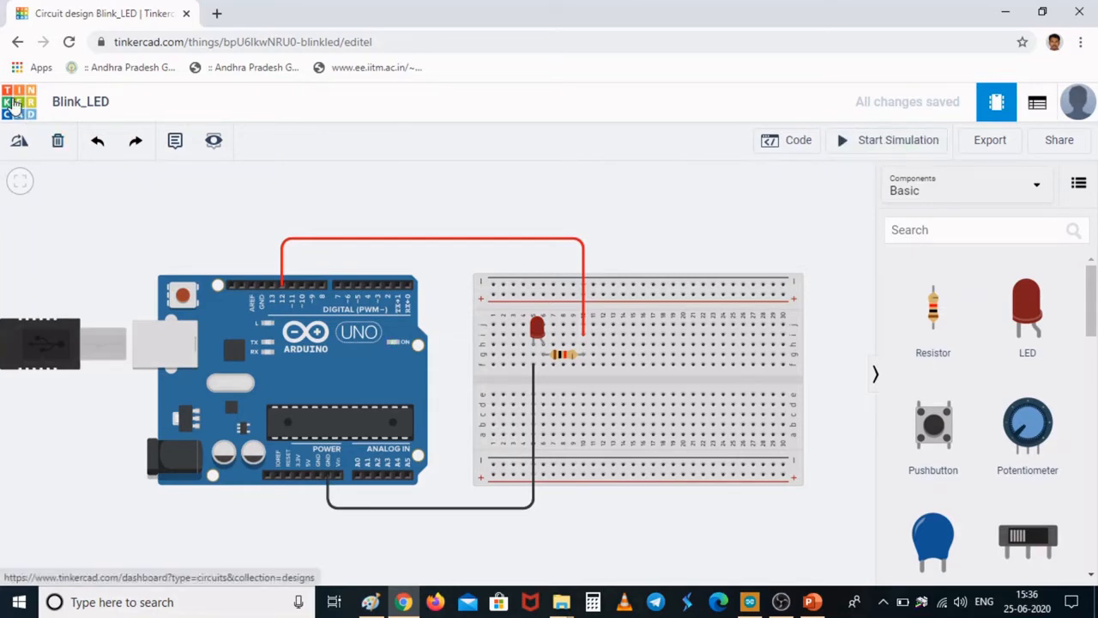
- Return to the circuits dashboard, open the Tri-LED circuit for editing and show its code
click(12, 103)
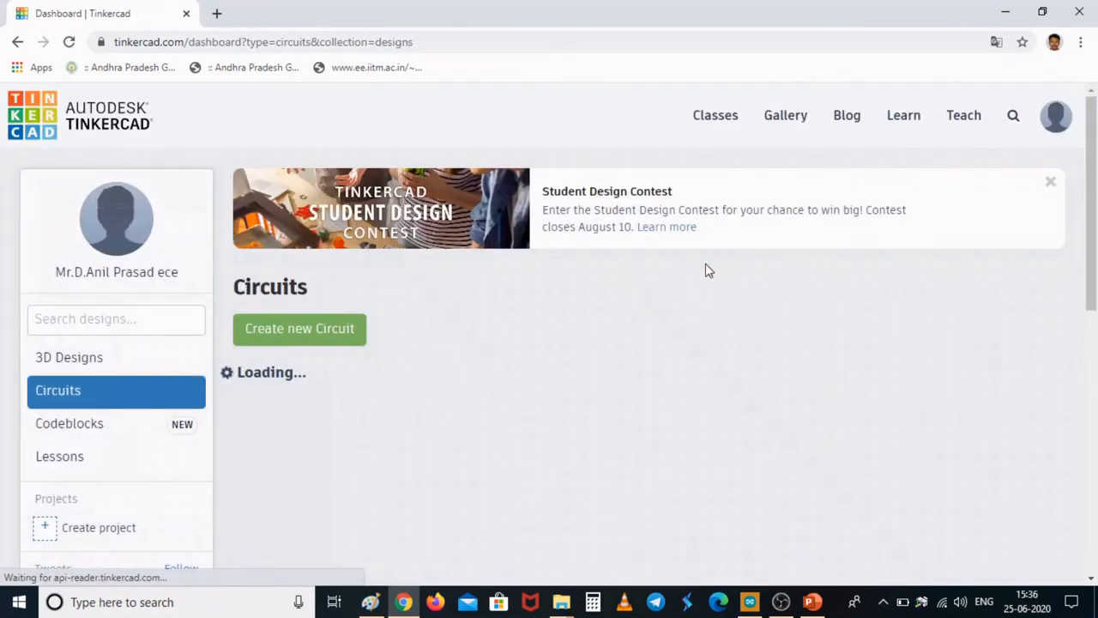
drag(1092, 151, 1093, 336)
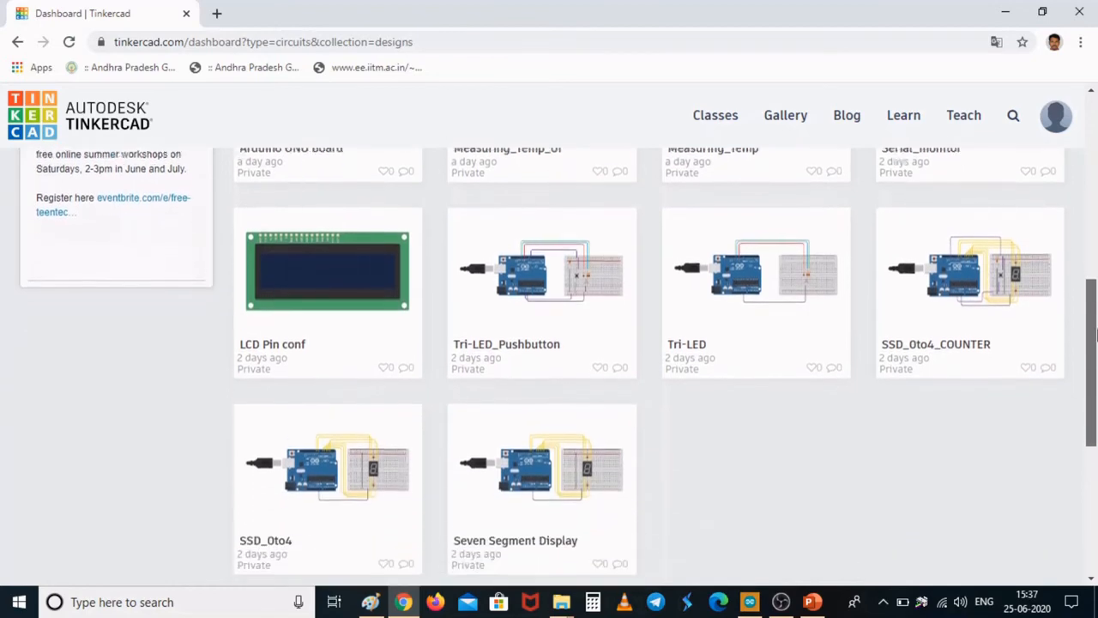
click(703, 320)
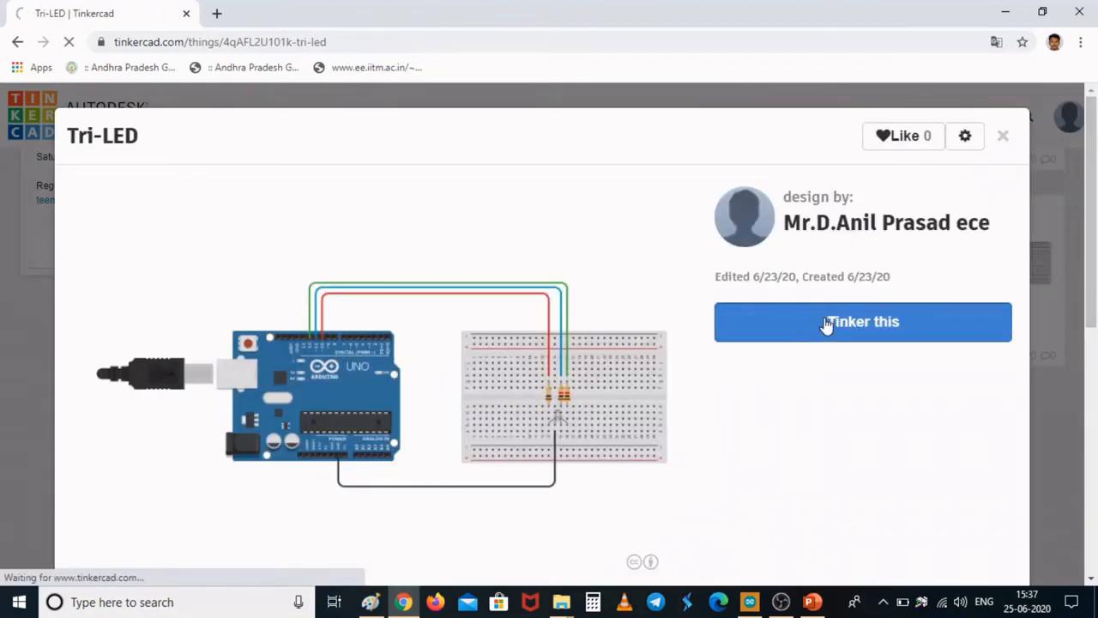
click(826, 322)
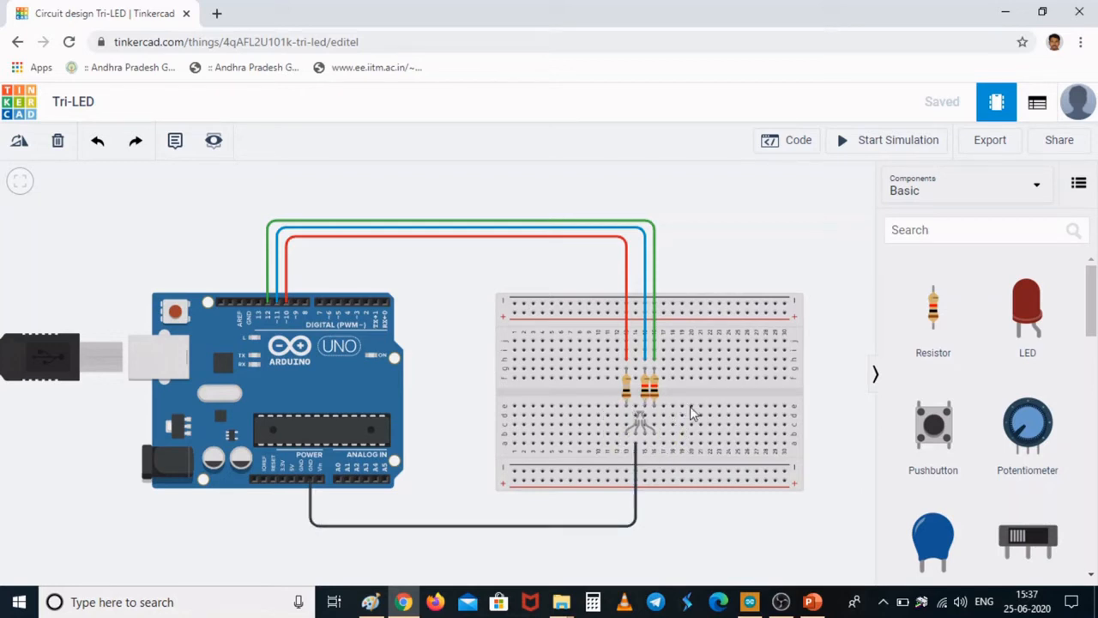
click(635, 439)
click(791, 149)
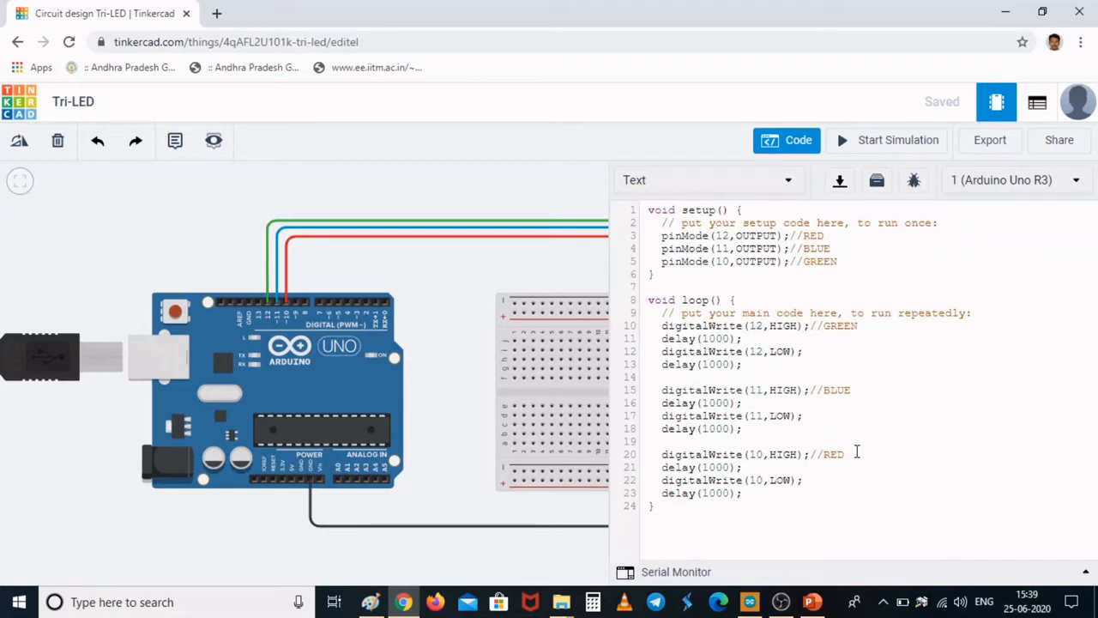
- Run the Tri-LED simulation with the code editor hidden to watch the LED's colour sequence, and stop it
click(895, 146)
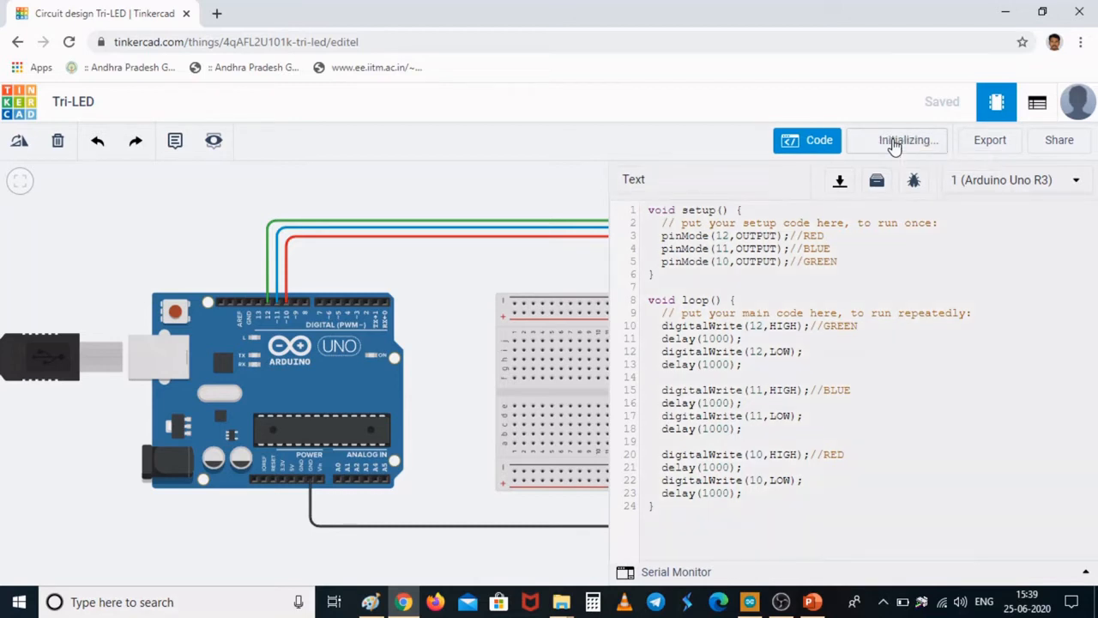
click(794, 142)
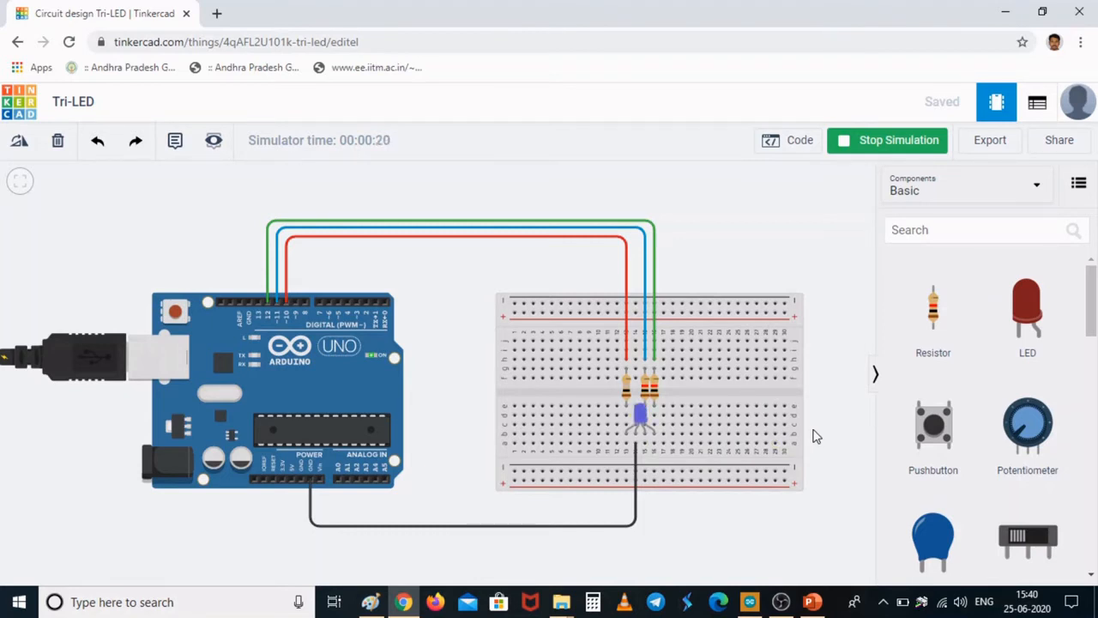
drag(813, 430, 807, 463)
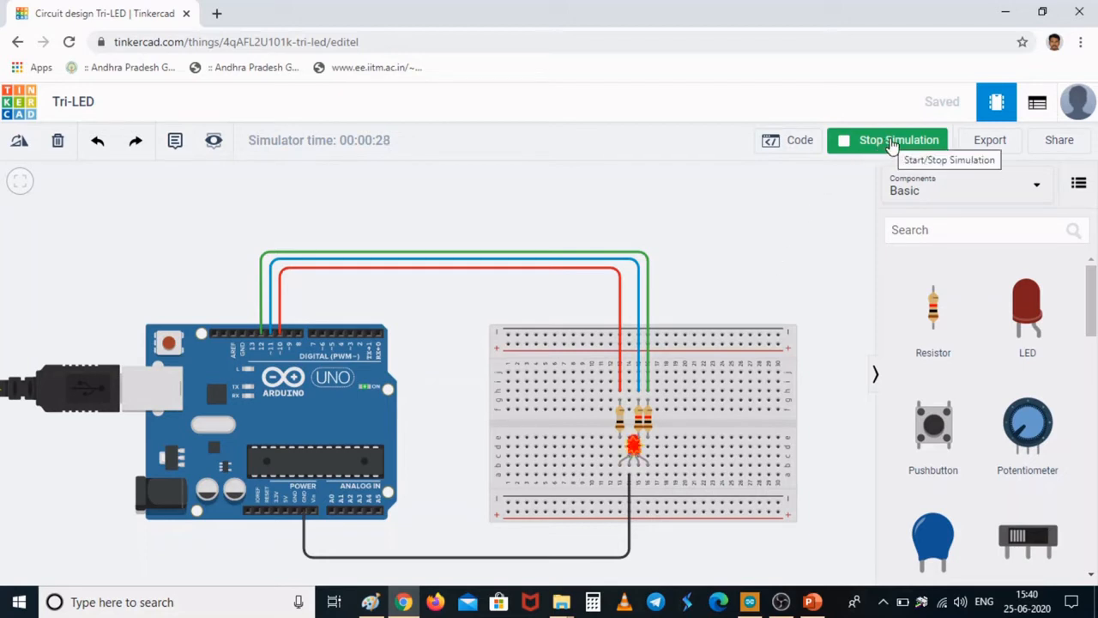
click(892, 144)
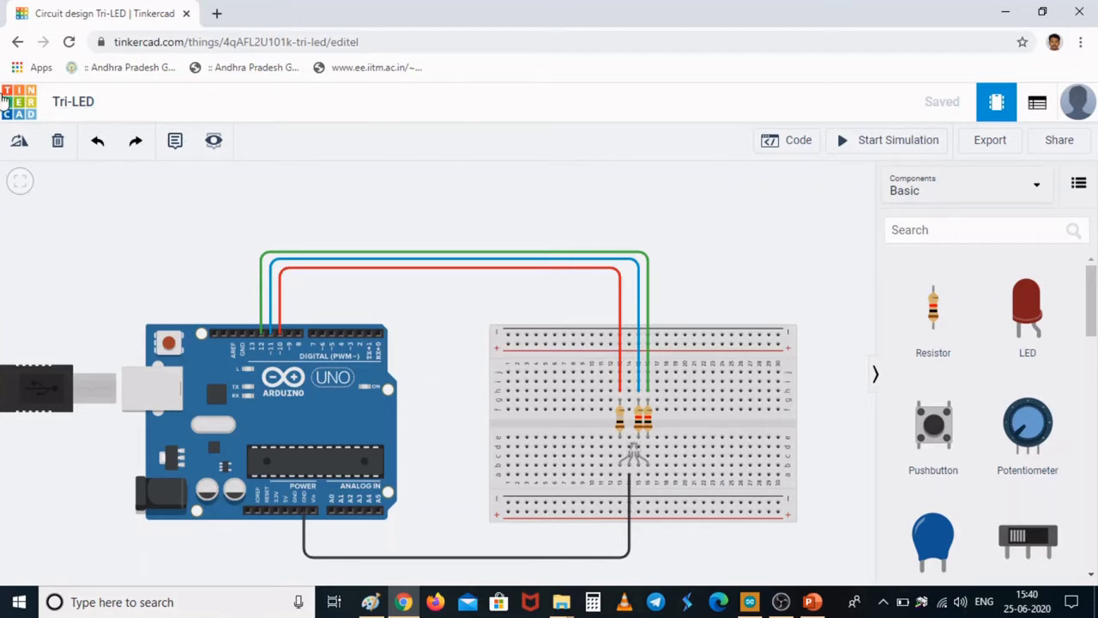
- Return to the circuits dashboard and open the Tri-LED_Pushbutton circuit for editing
click(19, 106)
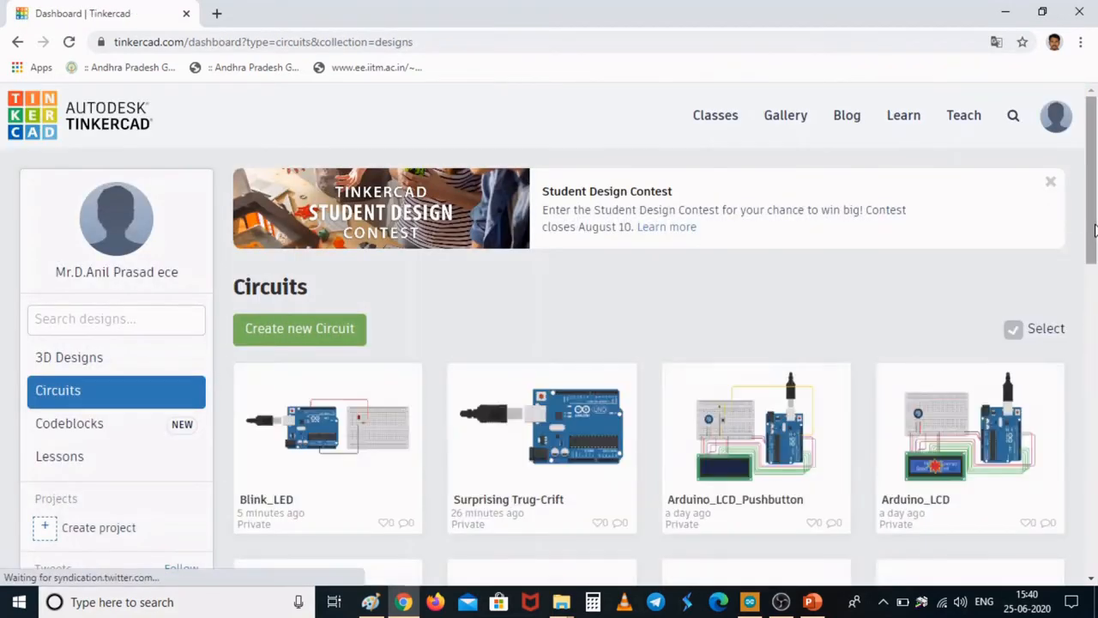
scroll(1095, 267, down, 2)
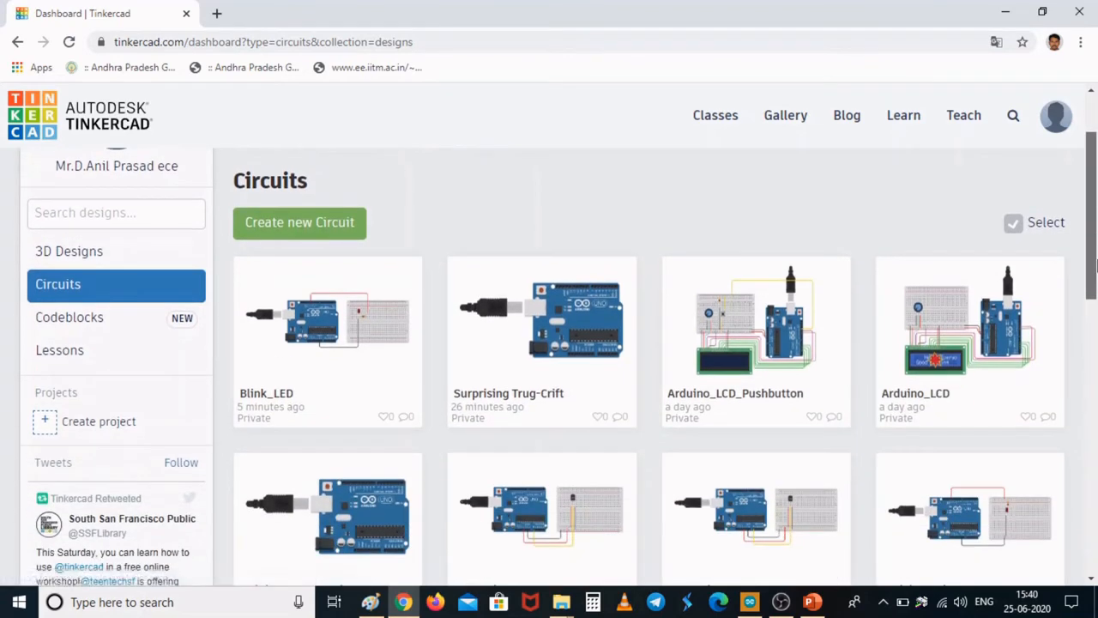
drag(1095, 268, 1096, 438)
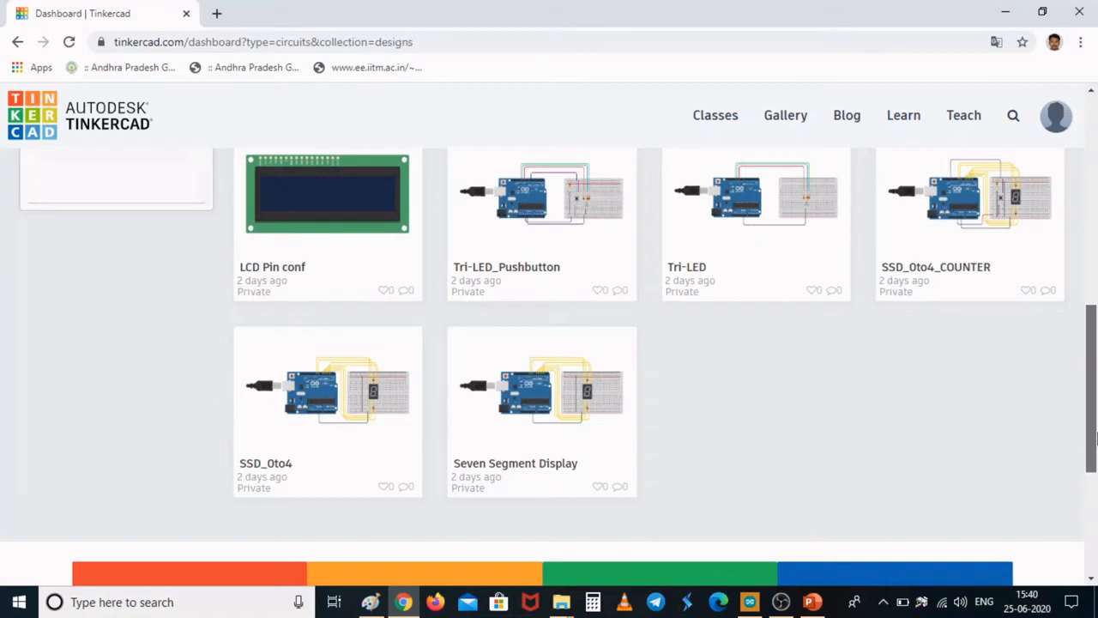
drag(1095, 437, 1095, 426)
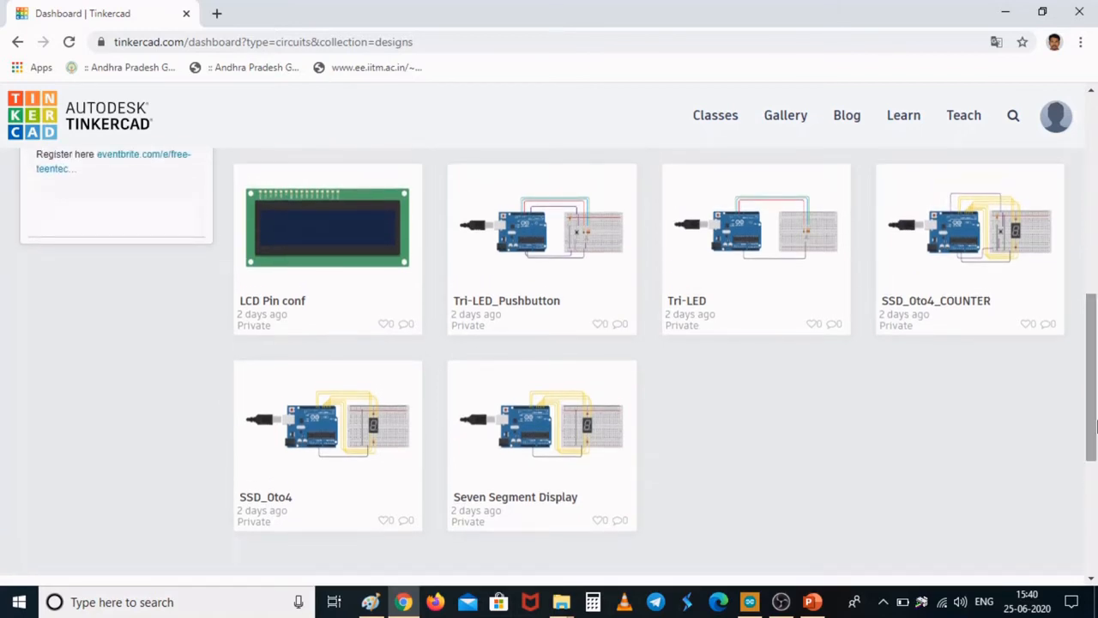
click(542, 250)
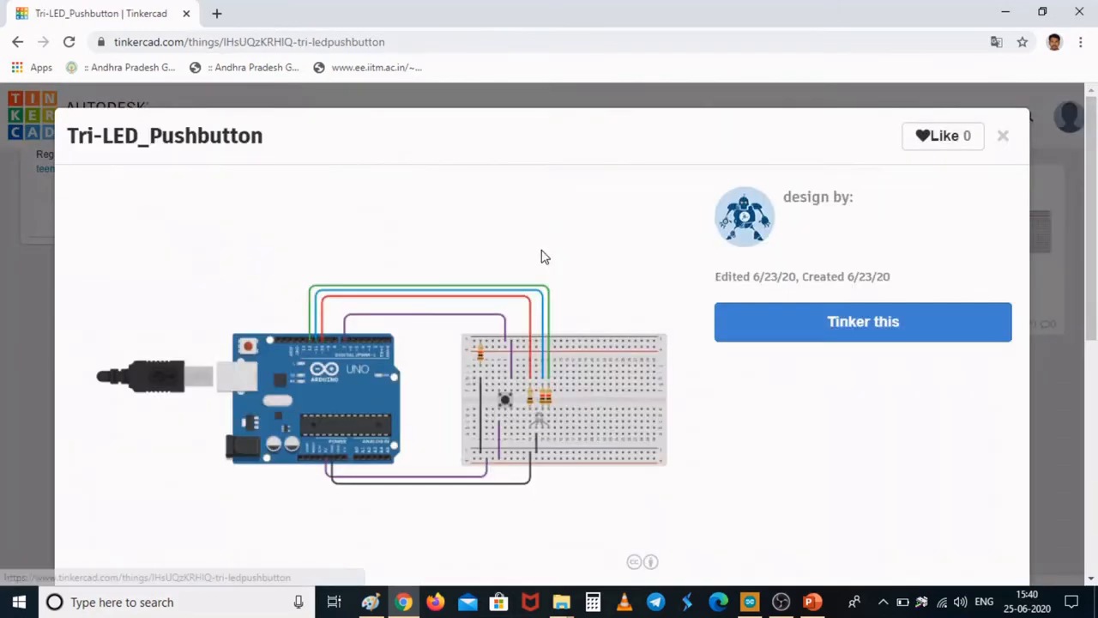
click(857, 329)
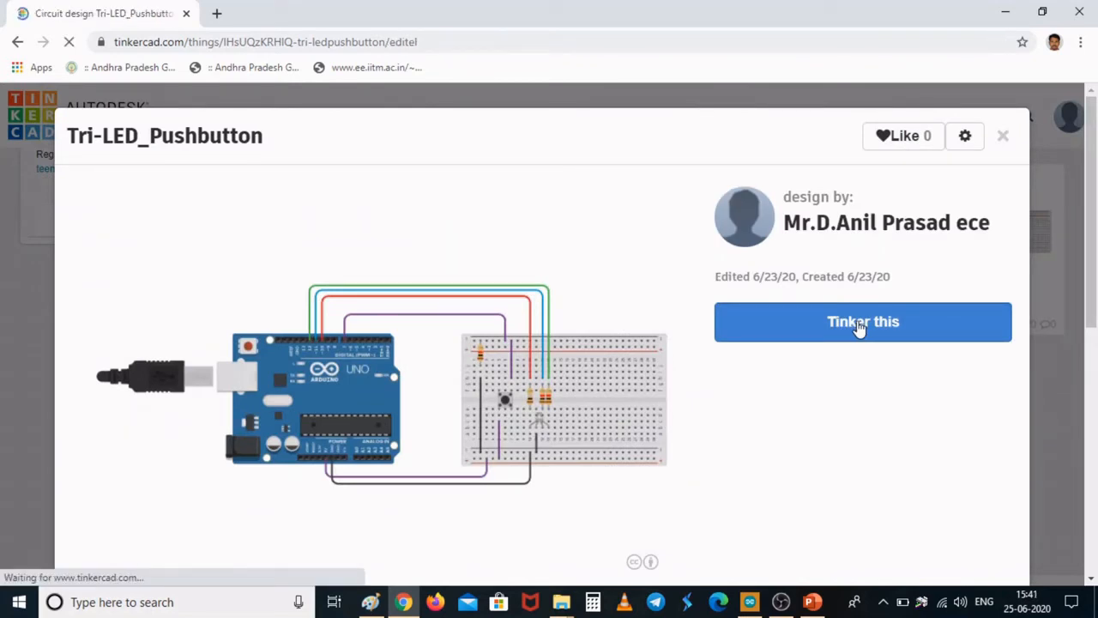
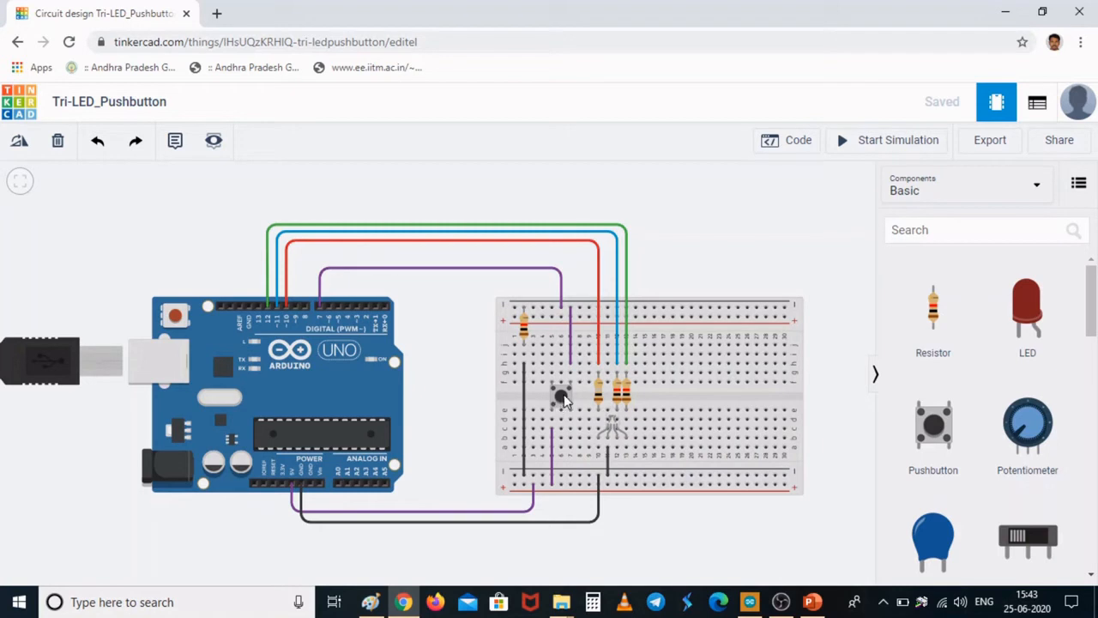
- Show the circuit's code and highlight the pinMode(7,INPUT); line in setup() to examine it
click(795, 143)
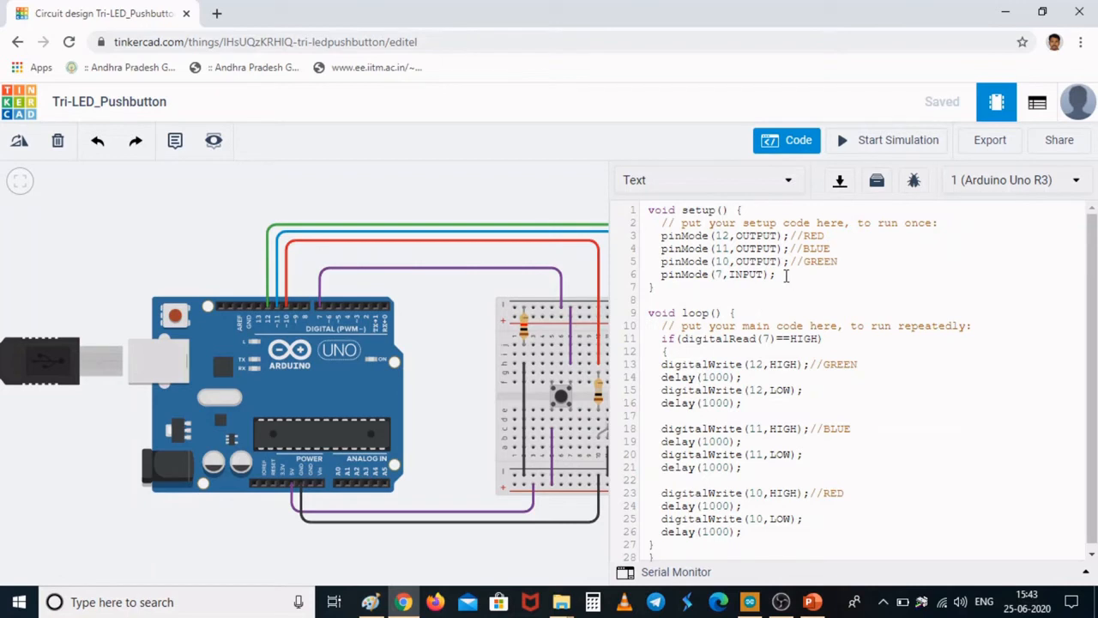
click(785, 275)
drag(785, 275, 661, 280)
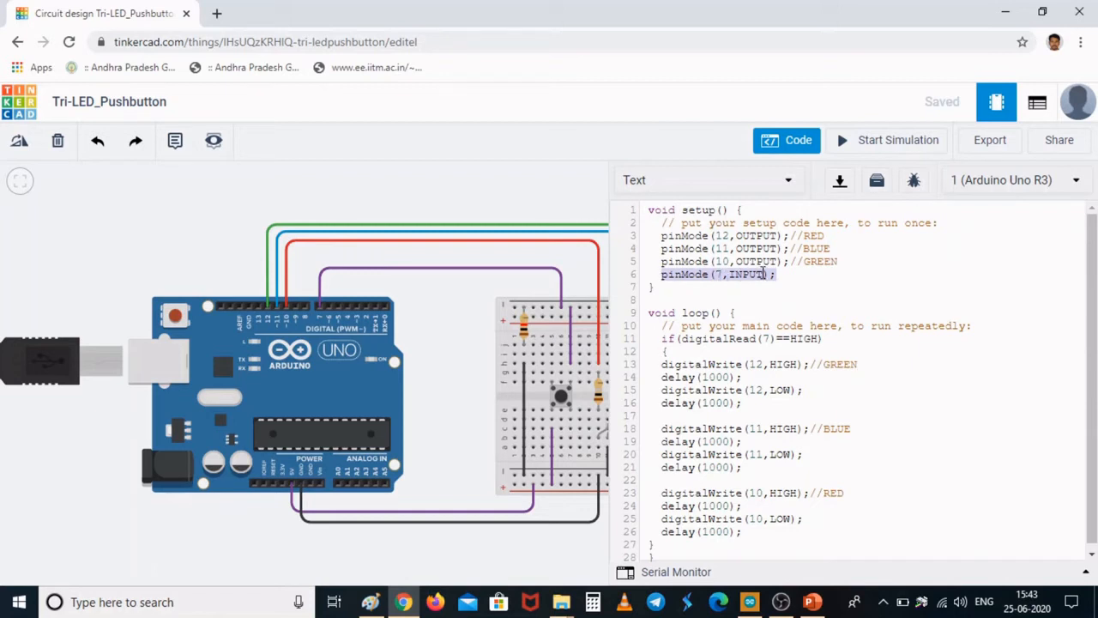
click(788, 274)
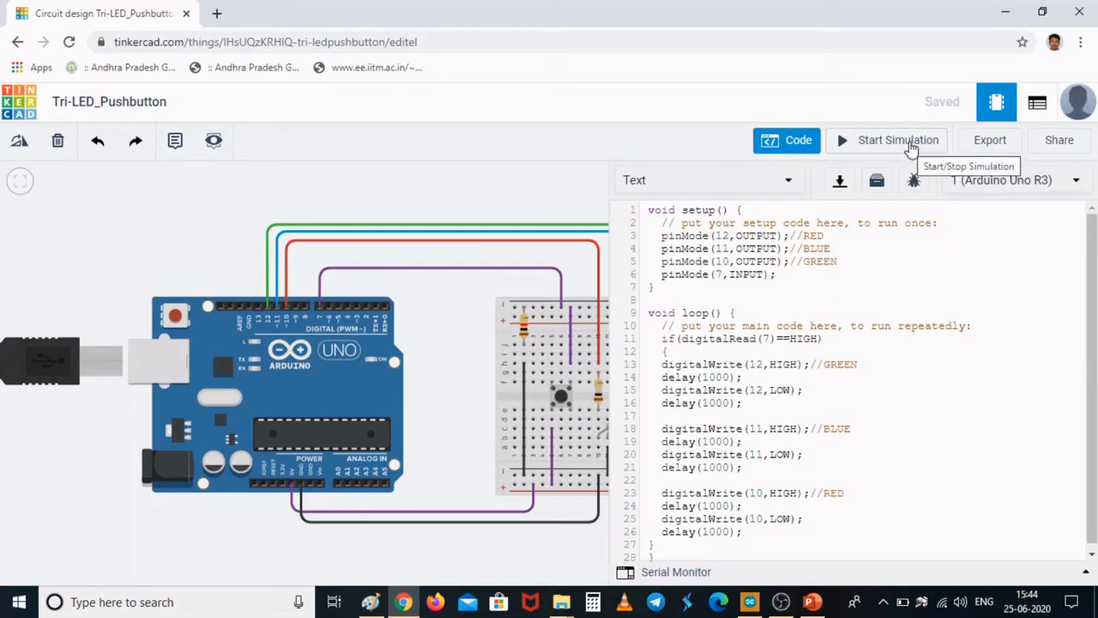
- Run the simulation with the code editor hidden, operate the breadboard pushbutton several times to test the LED, and stop the simulation
click(911, 147)
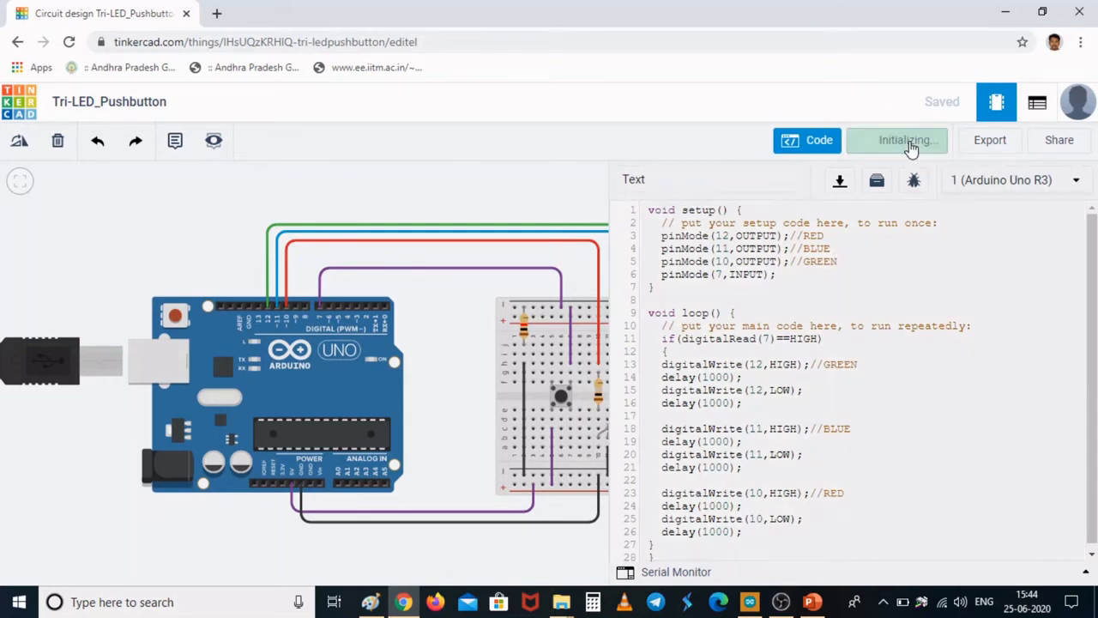
click(810, 151)
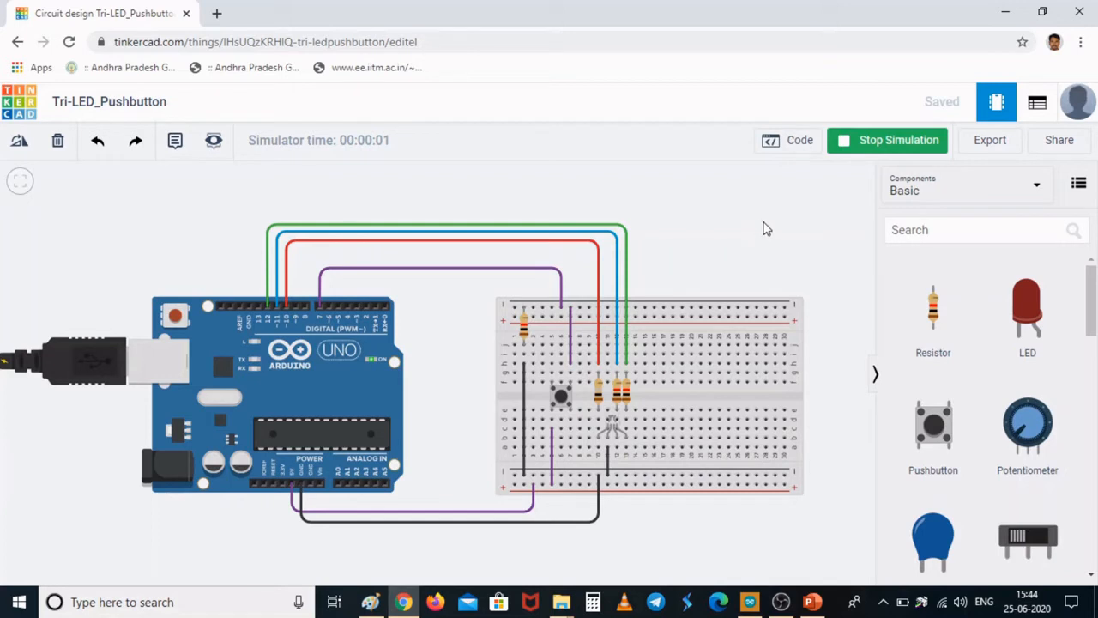
click(562, 401)
click(562, 400)
click(561, 395)
click(881, 148)
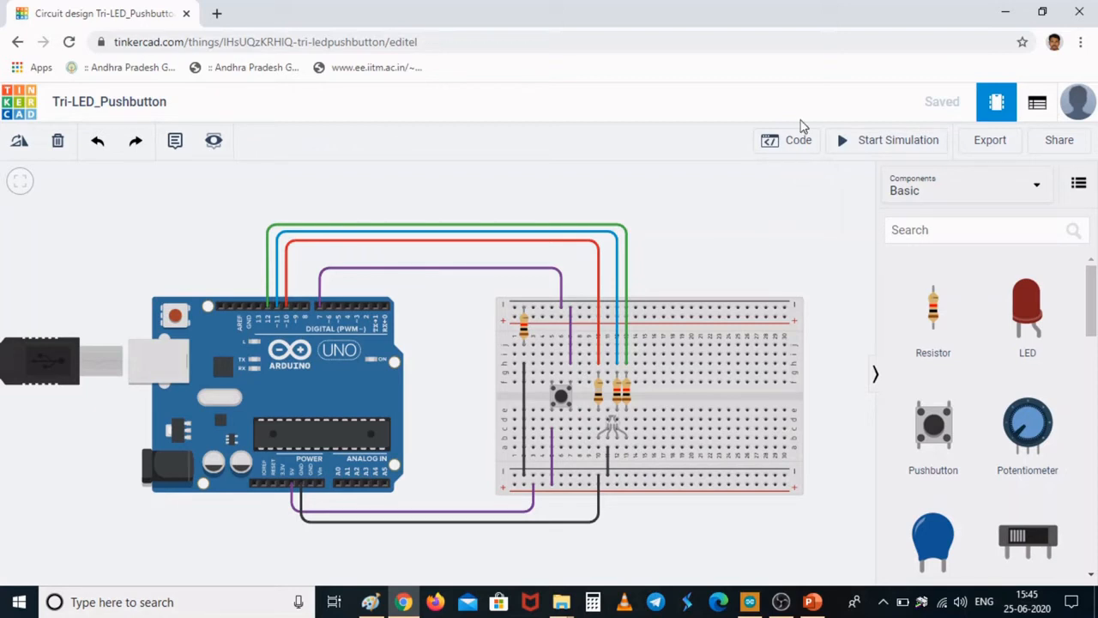
- Return to the circuits dashboard and open the LCD Pin conf circuit to examine the LCD's pins
click(15, 105)
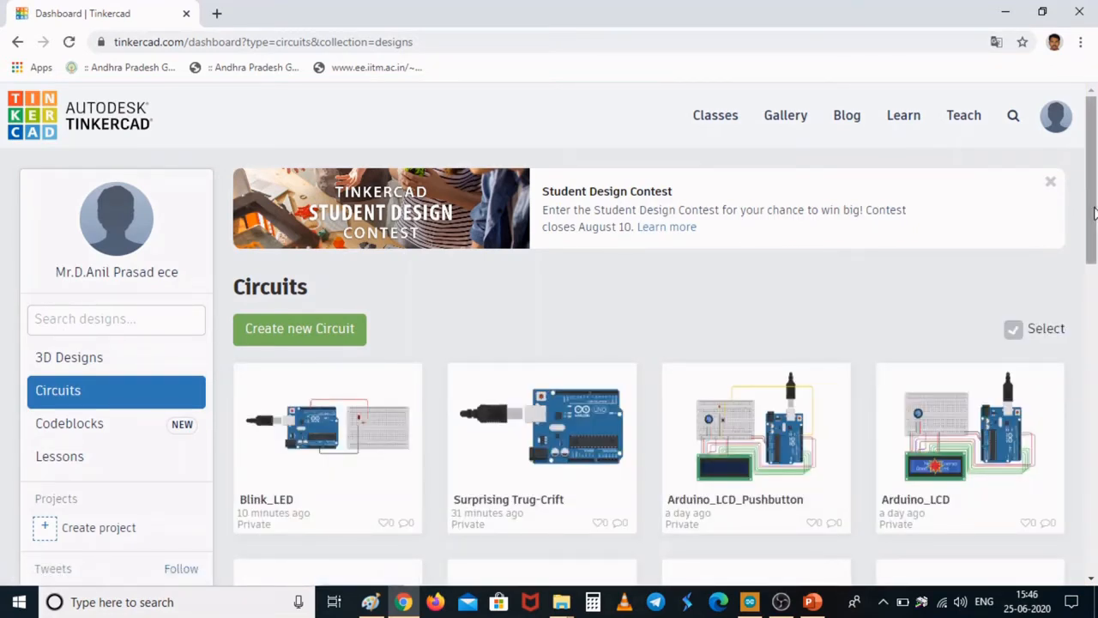
drag(1095, 212, 1095, 386)
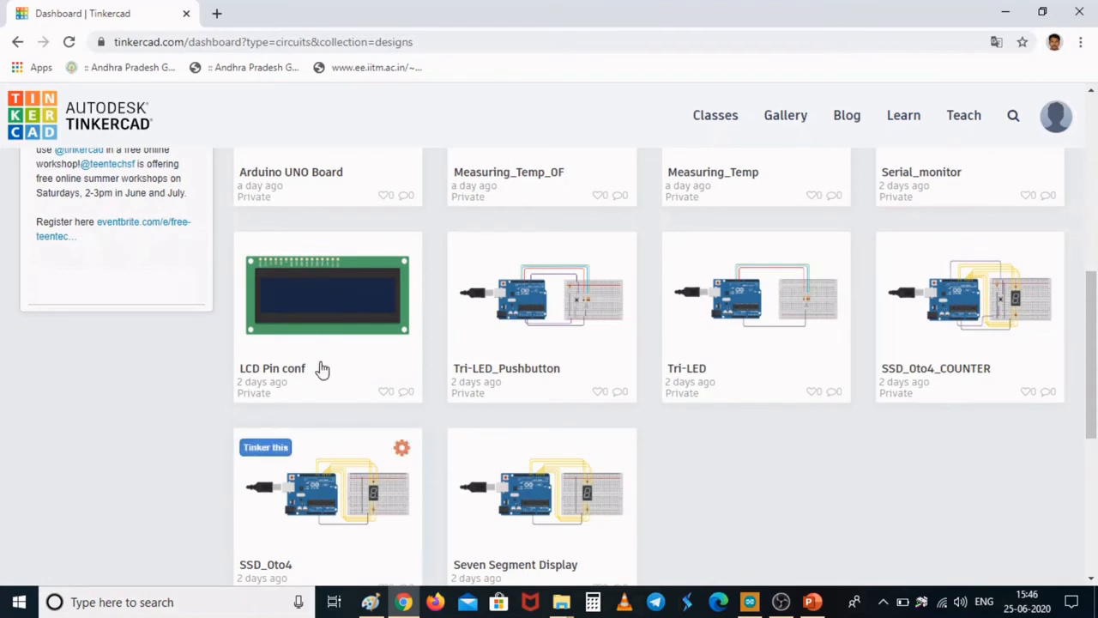
click(309, 298)
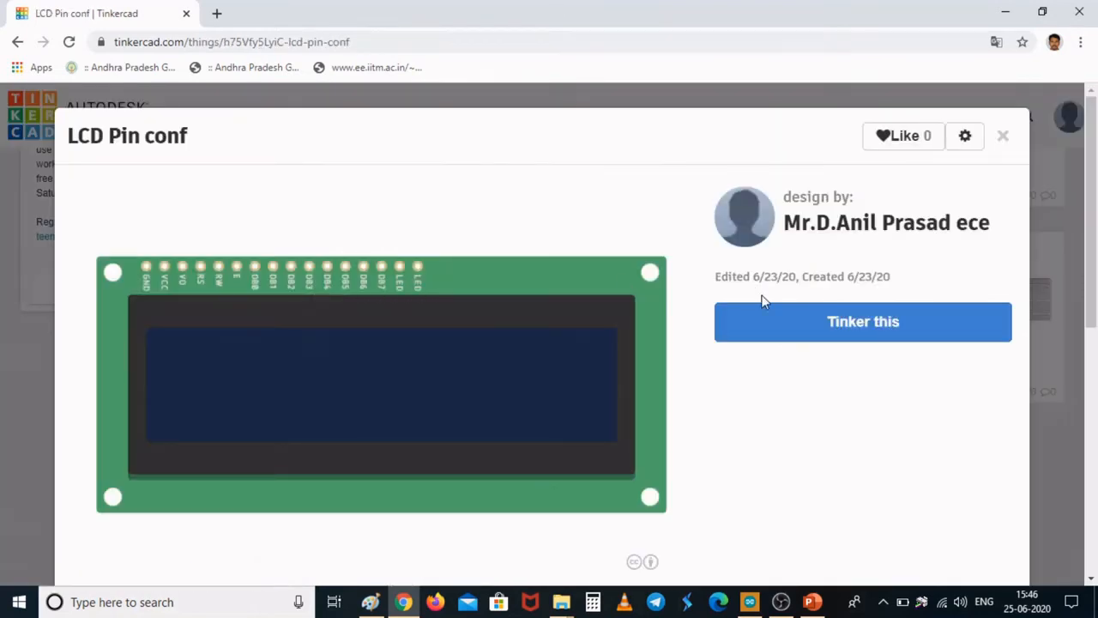
click(849, 321)
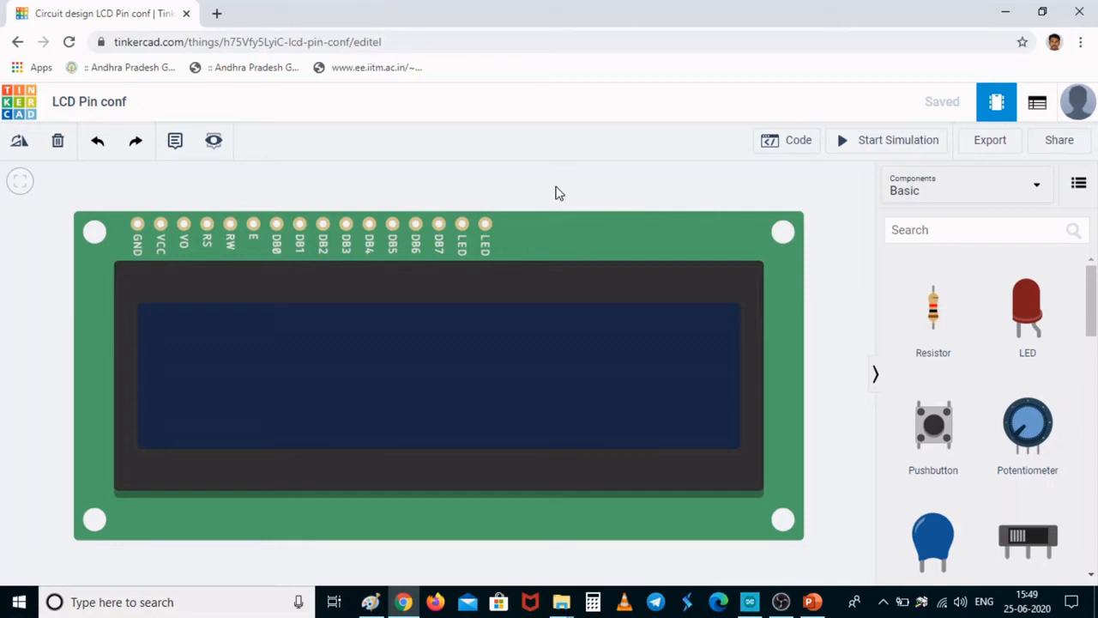
- Return to the circuits dashboard and open the Arduino_LCD circuit for editing
click(7, 104)
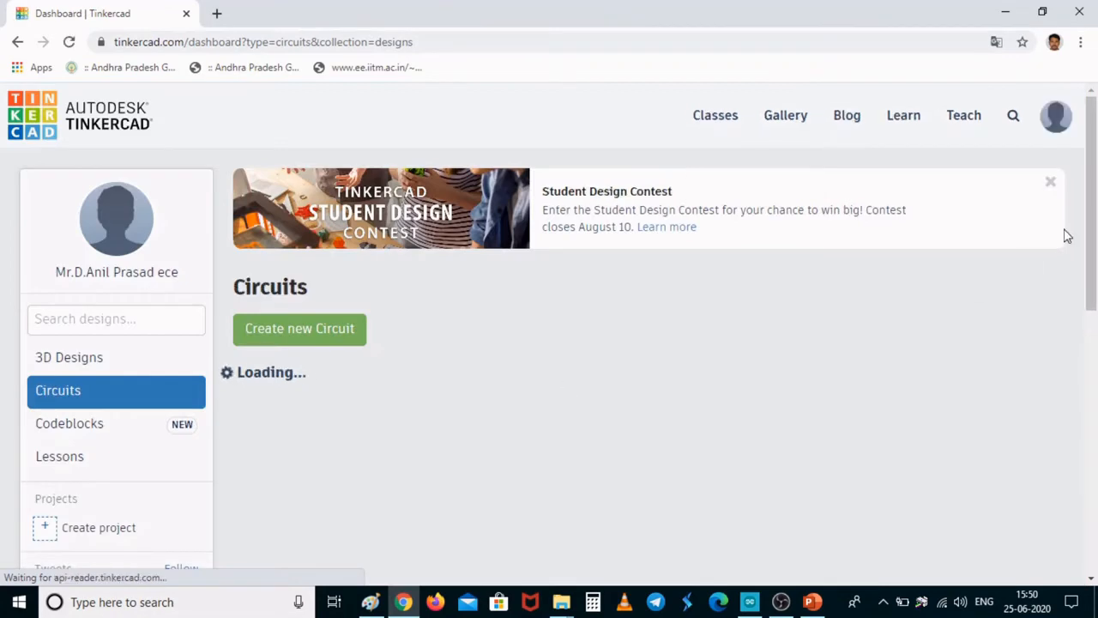
scroll(1092, 204, down, 1)
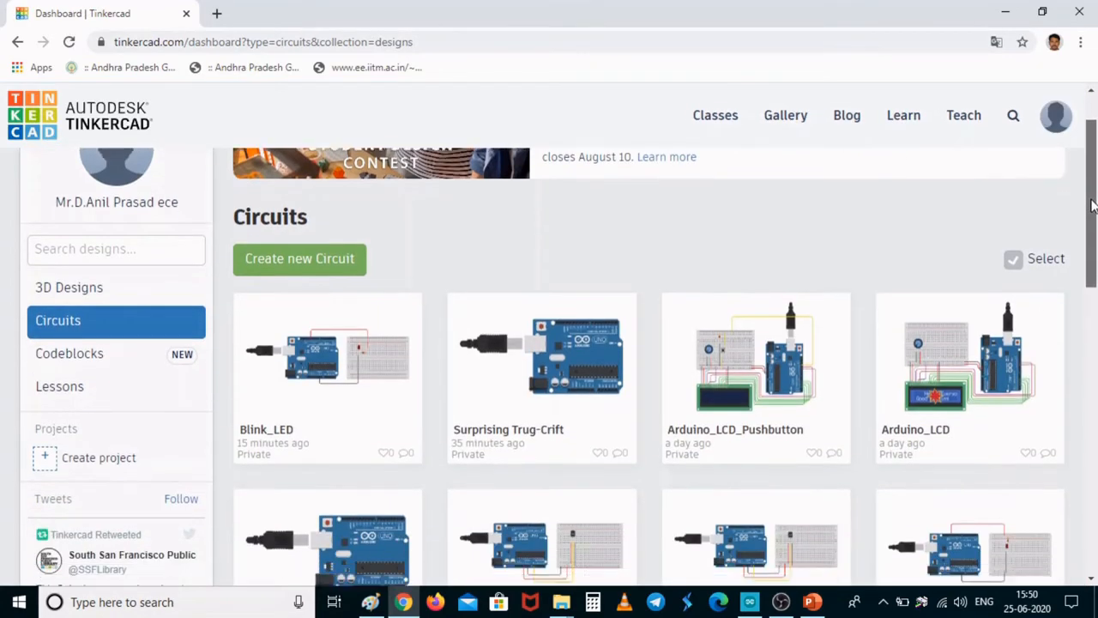
scroll(1093, 204, down, 1)
click(926, 306)
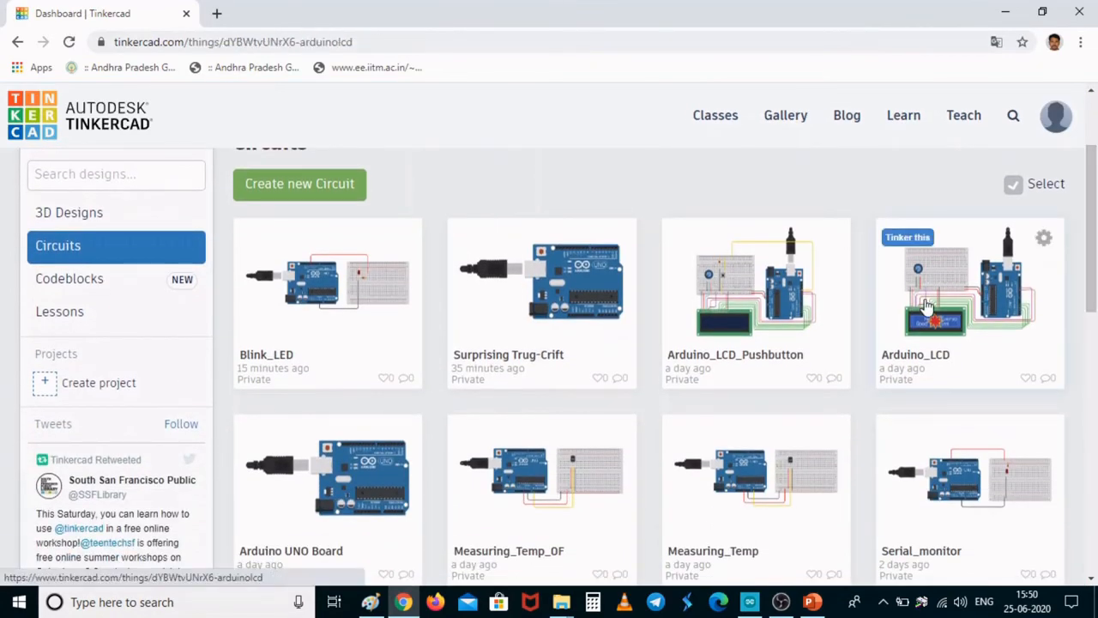
click(892, 321)
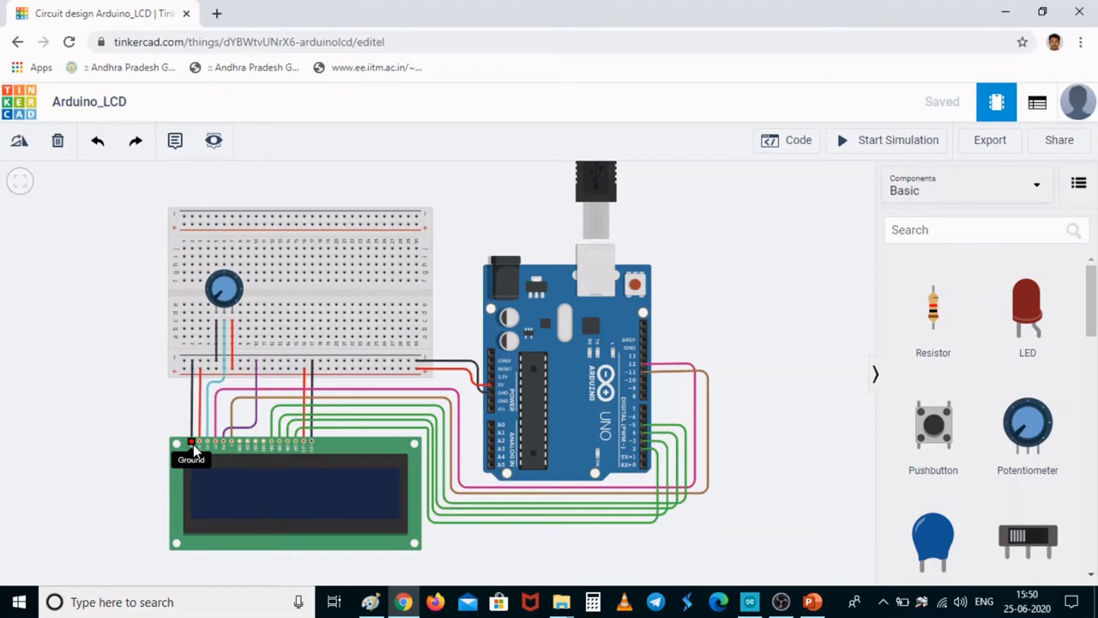
- Trace the potentiometer's red supply wire to the breadboard's positive rail and on to the Arduino's power pins
click(232, 315)
click(232, 369)
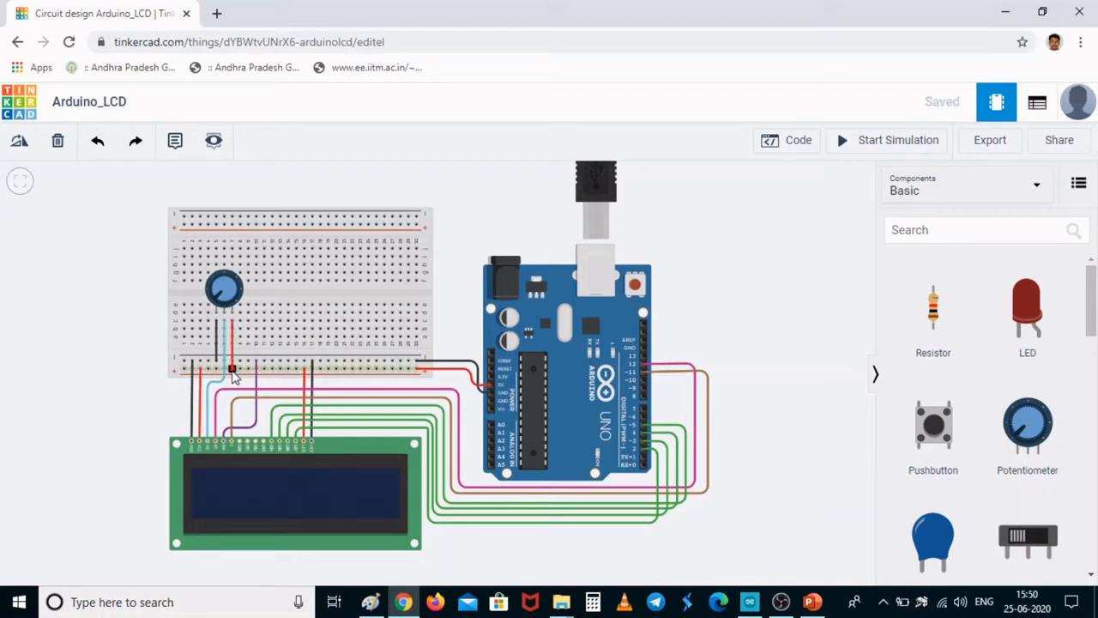
click(492, 393)
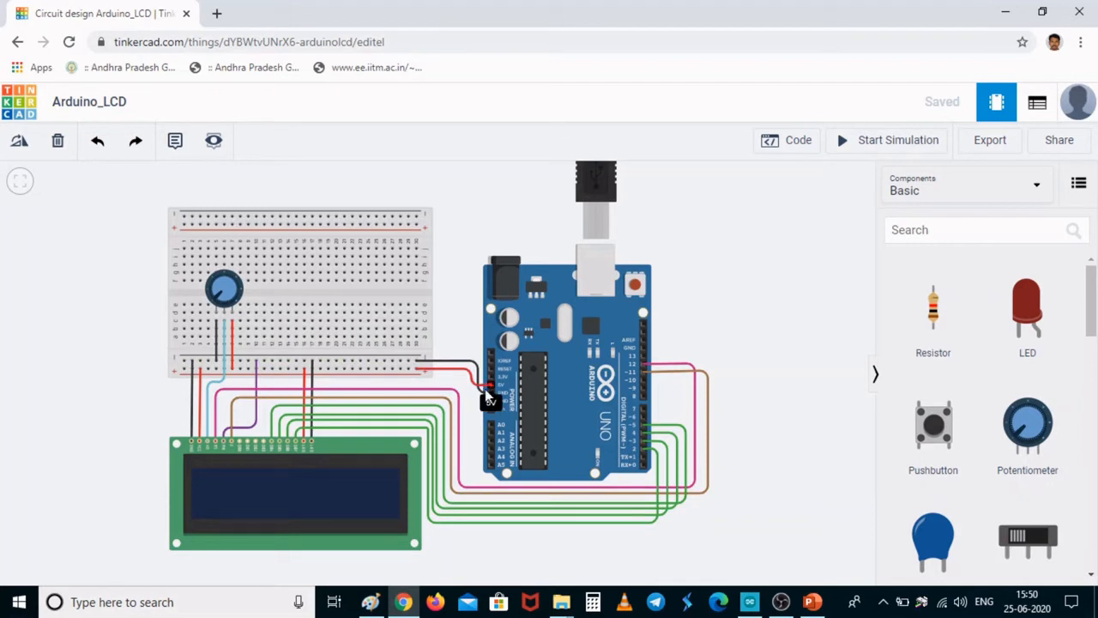
- Trace the potentiometer's middle wire from the breadboard to the LCD's contrast pin
click(223, 315)
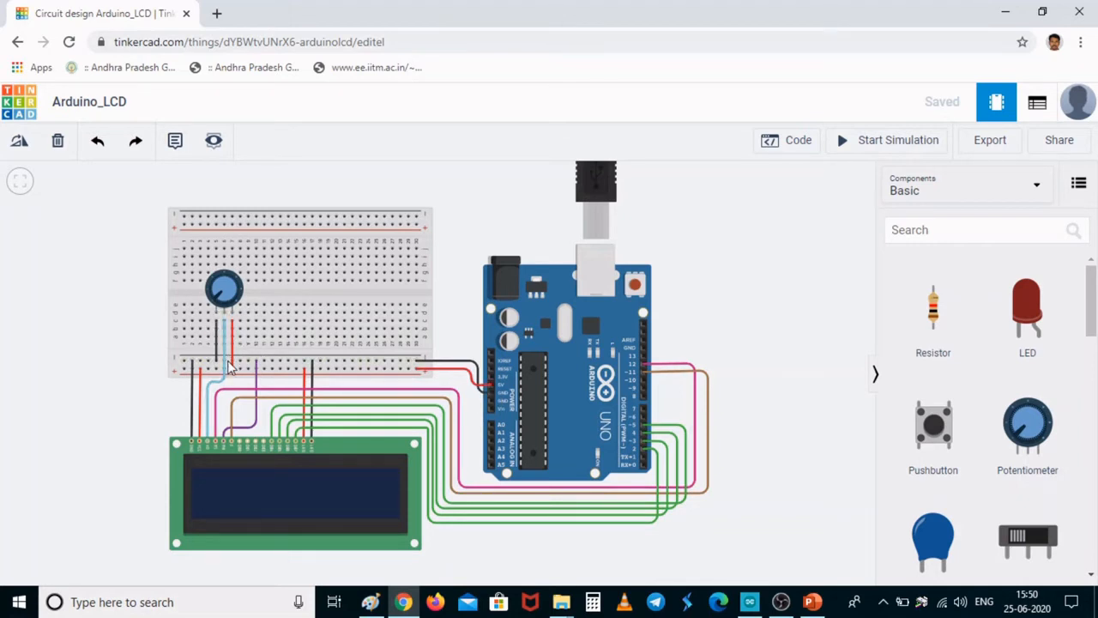
click(208, 445)
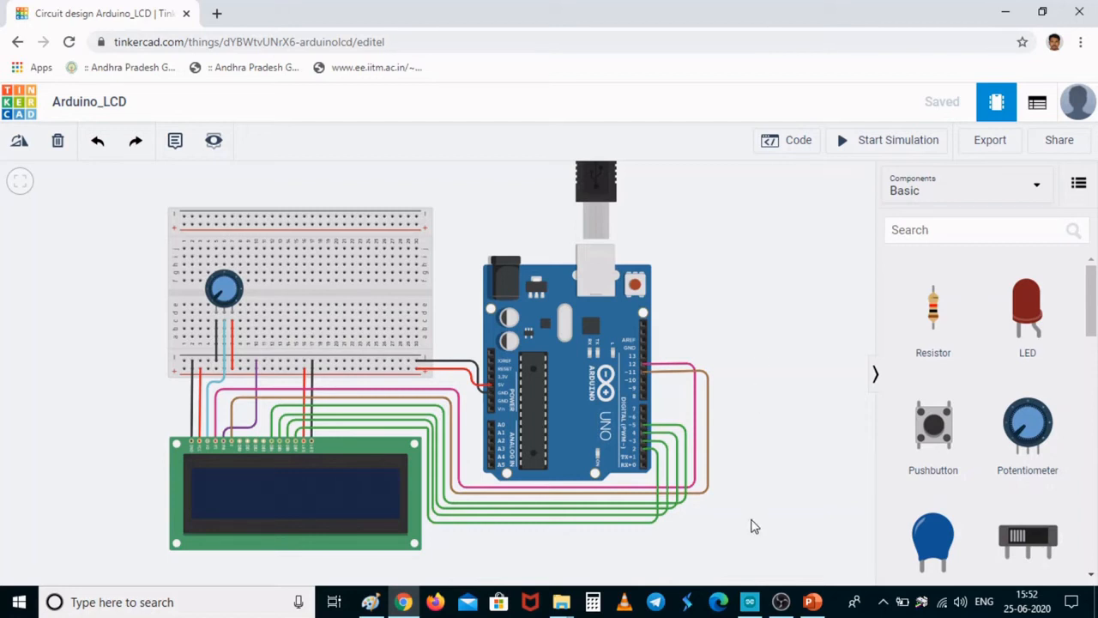
- Switch to the Arduino IDE and open its Language Reference page from the built-in help
click(751, 602)
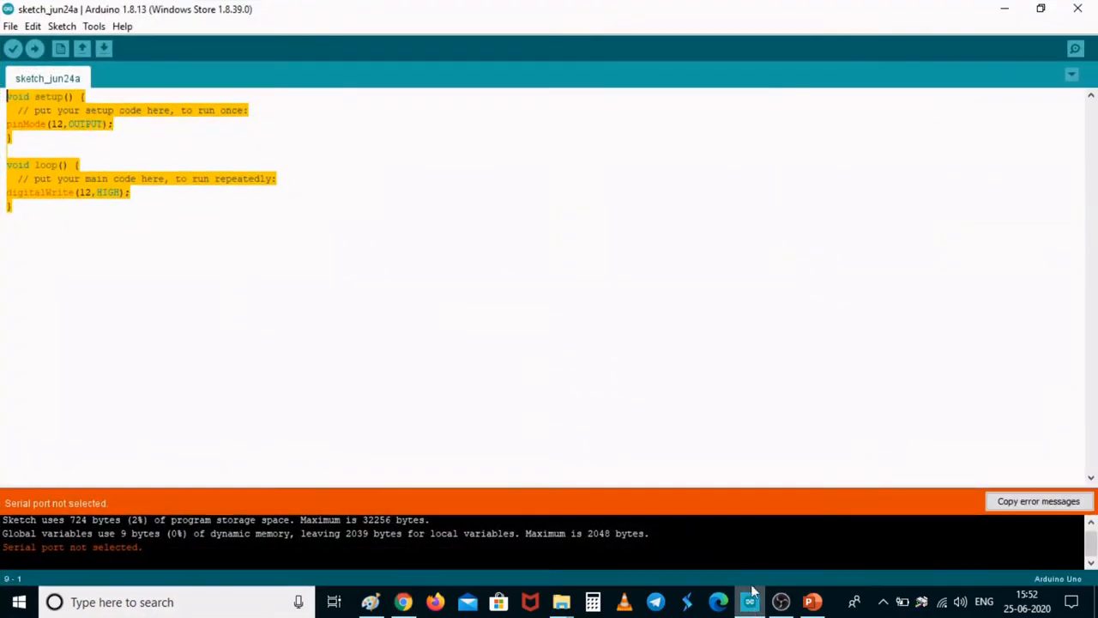
click(755, 270)
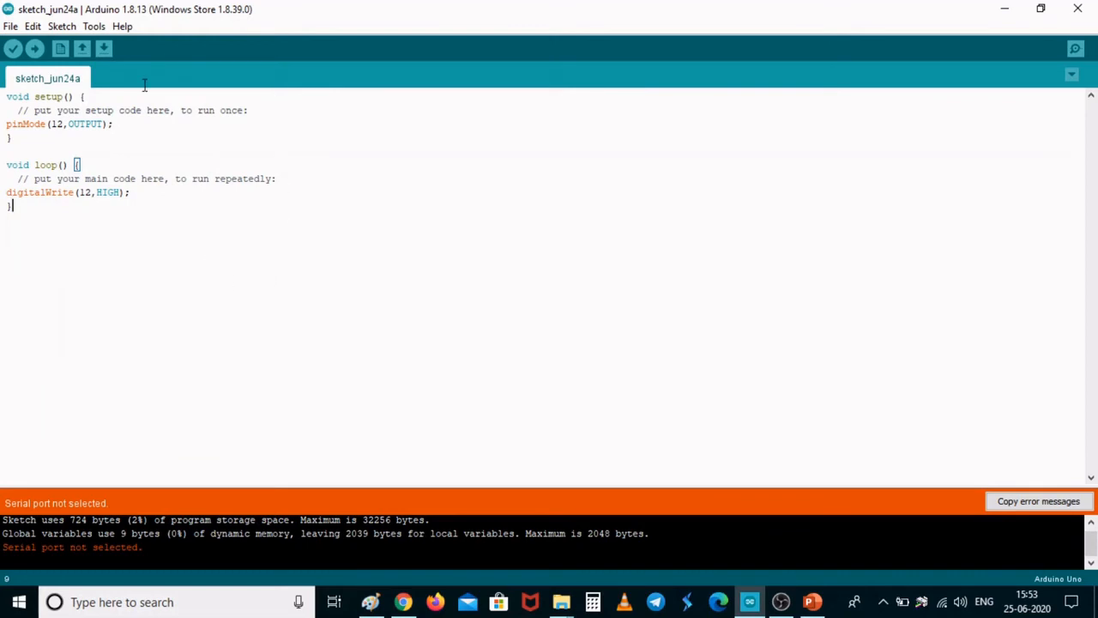
click(123, 27)
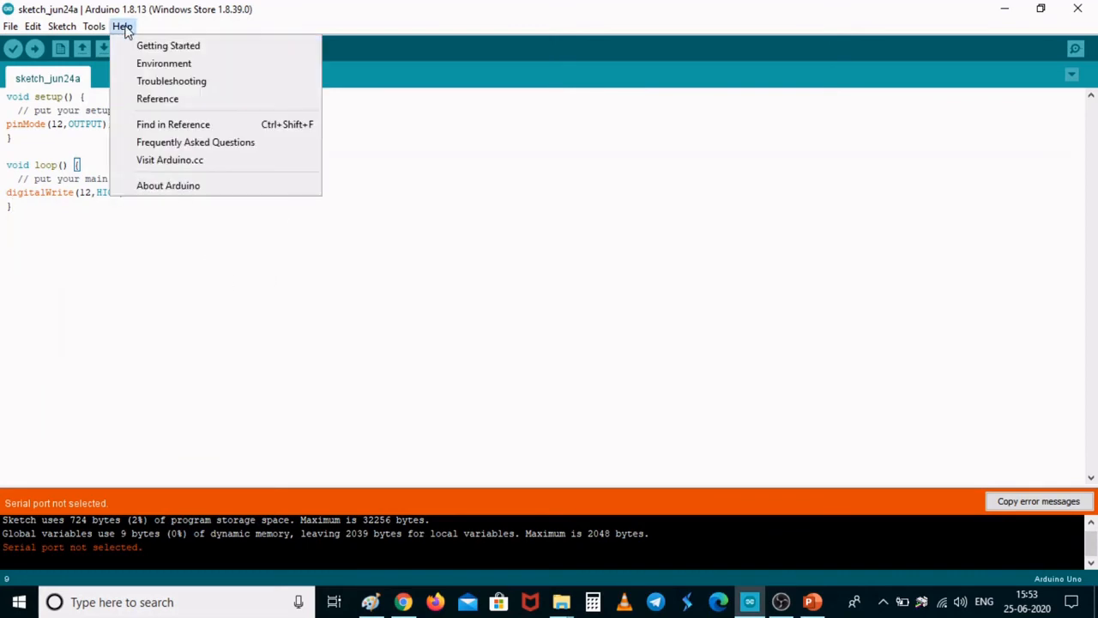
click(158, 101)
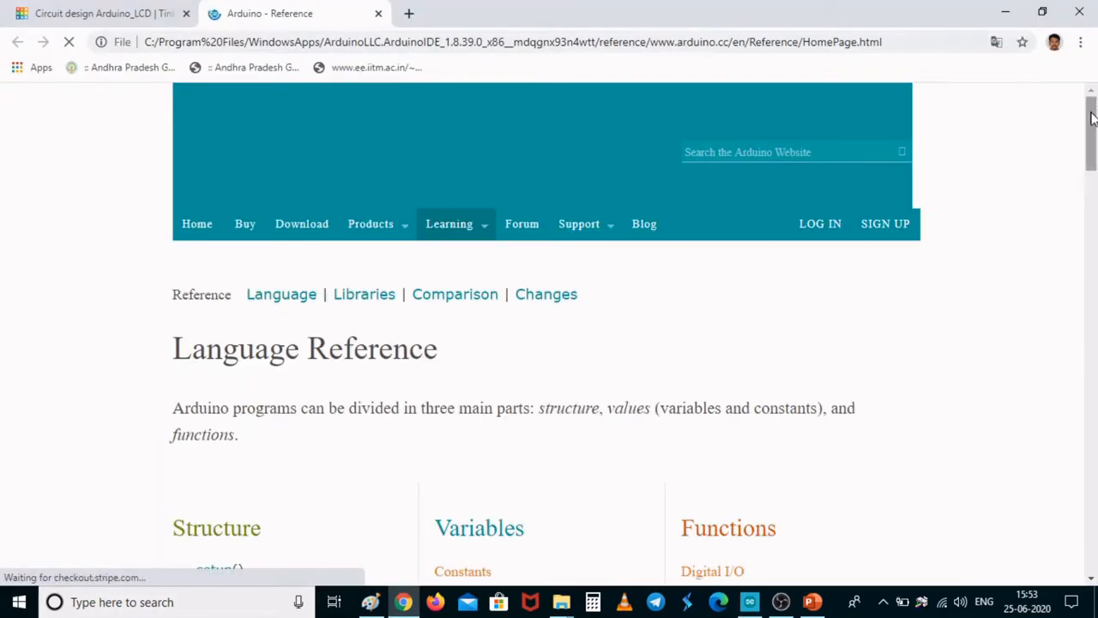
scroll(1092, 142, down, 2)
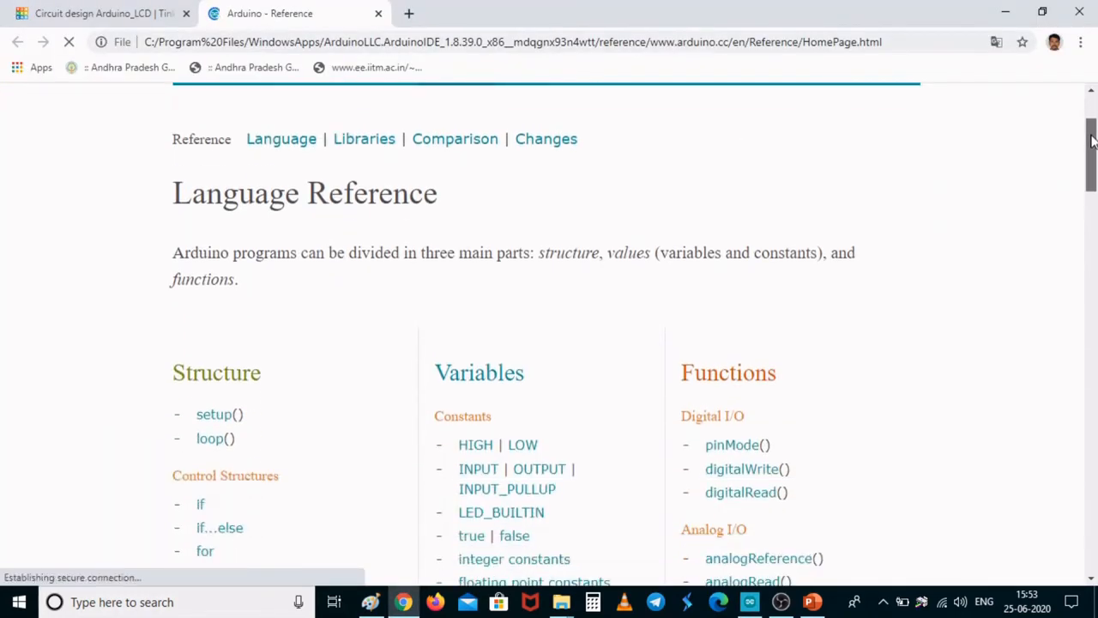
- Open the LiquidCrystal entry of the reference's Standard Libraries and examine its list of functions
click(359, 142)
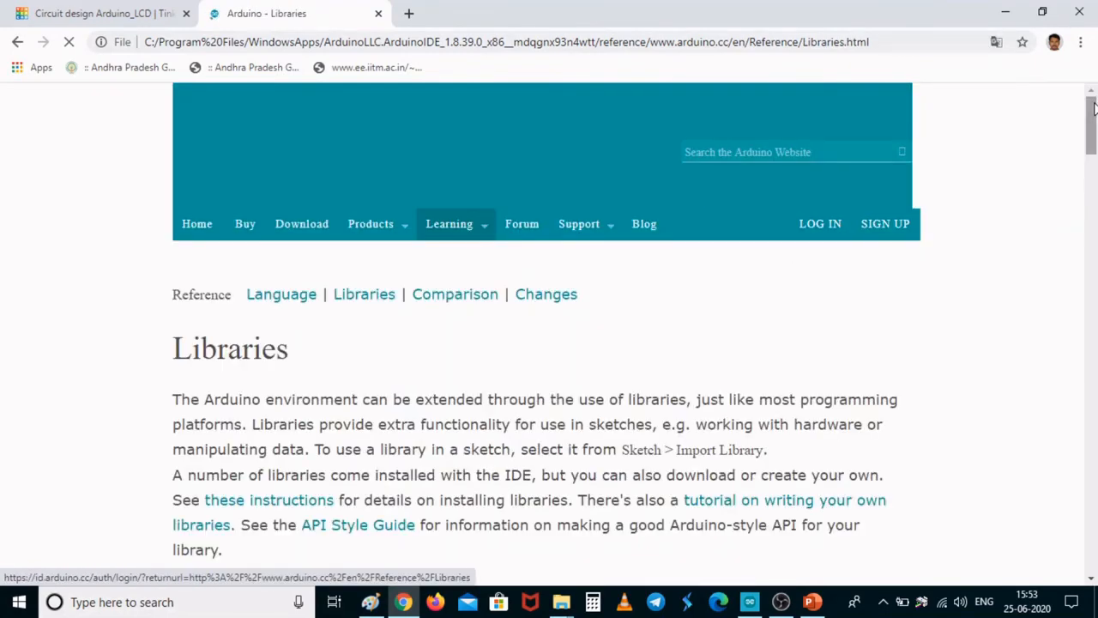
drag(1094, 107, 1093, 156)
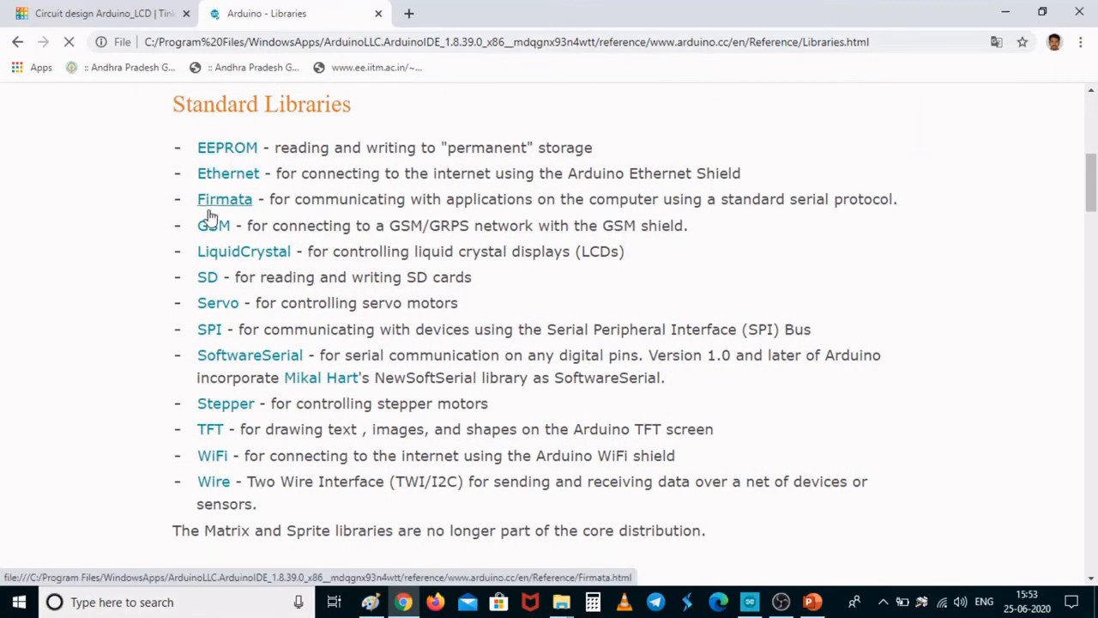
click(227, 256)
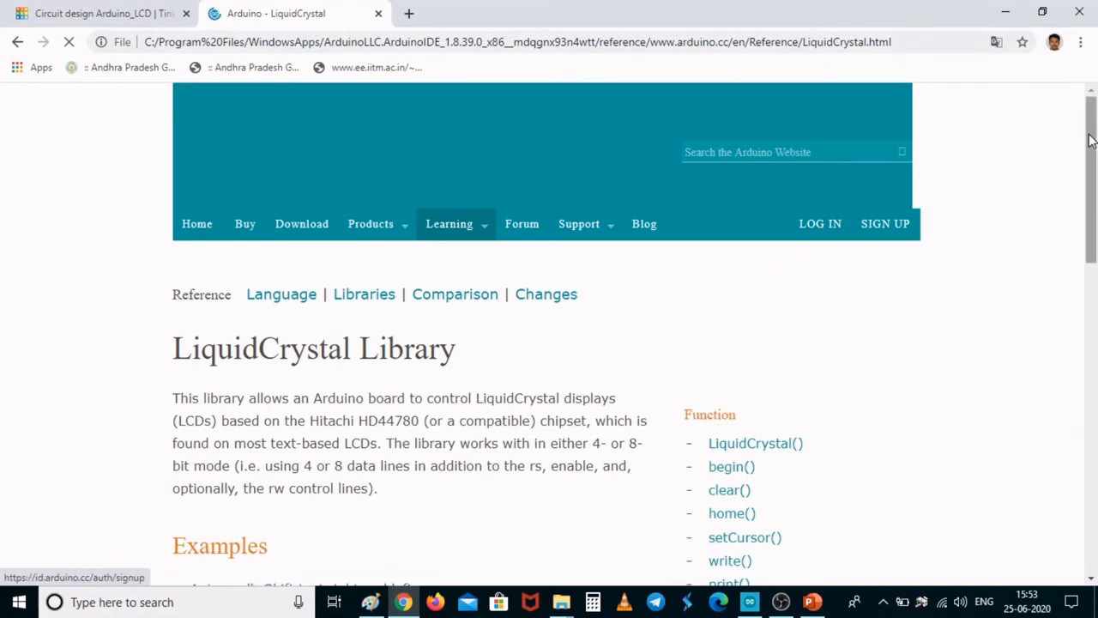
drag(1089, 140, 1092, 191)
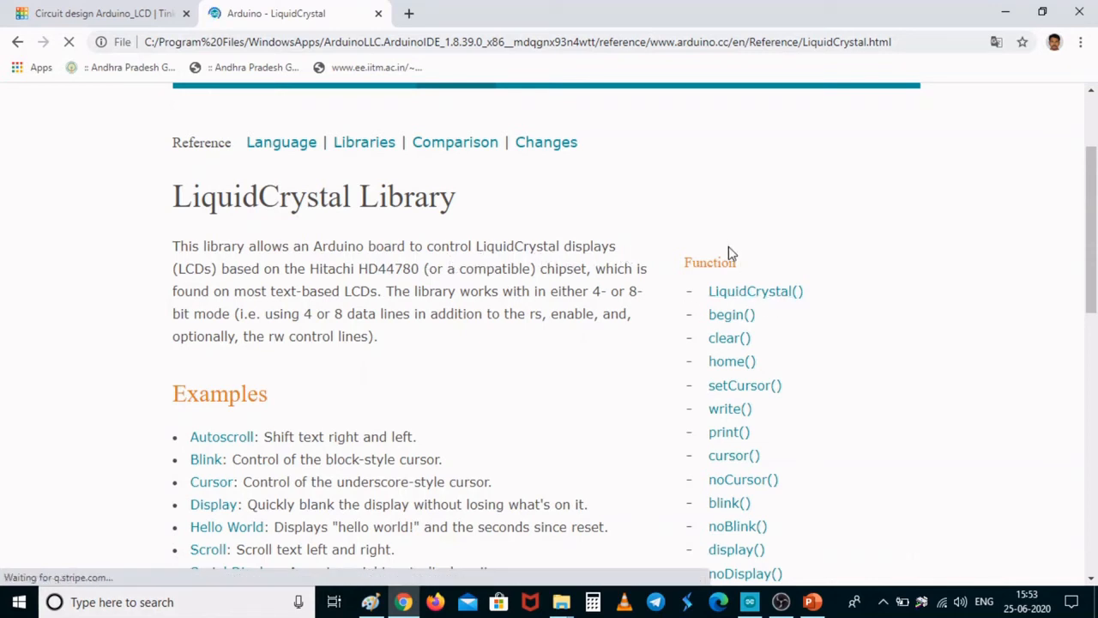
- Open the LiquidCrystal() function's reference page and read its description, syntax and parameters
click(756, 293)
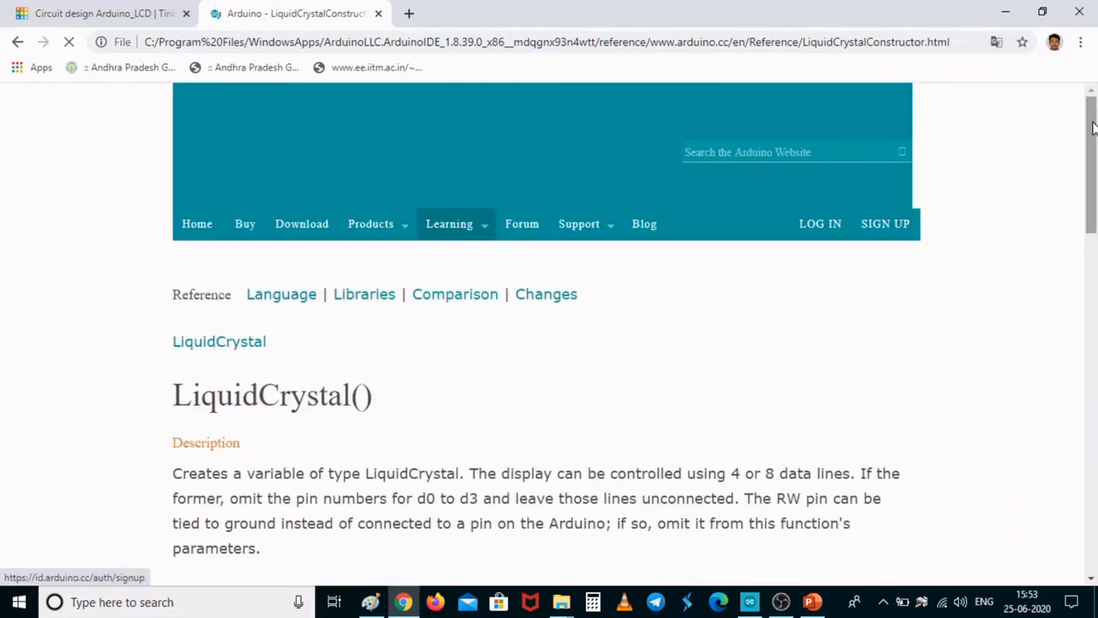
drag(1093, 127, 1091, 177)
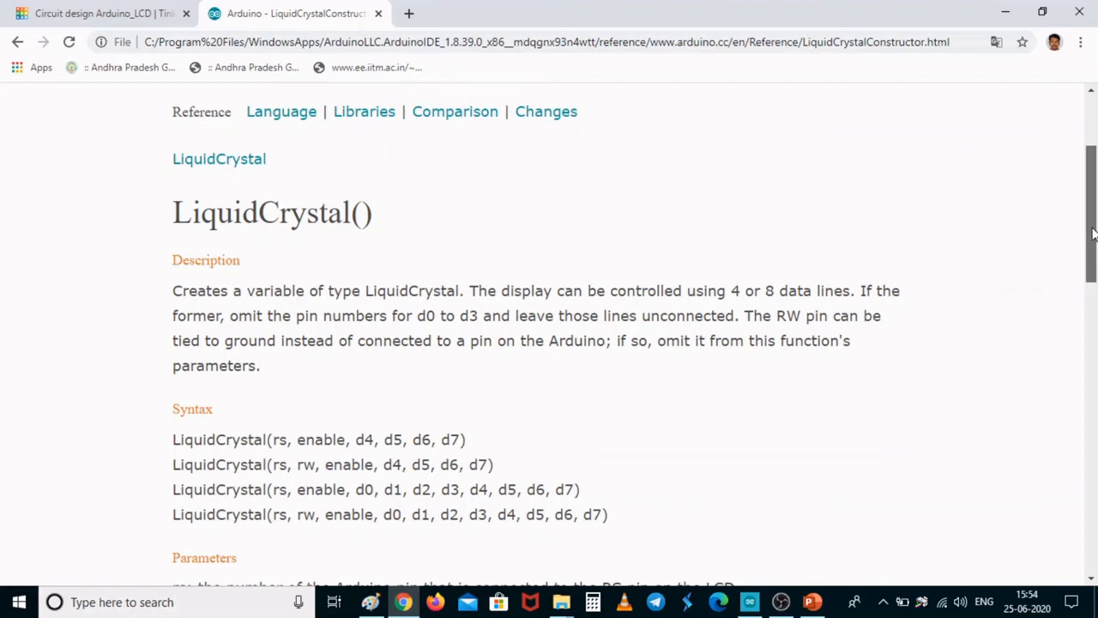
scroll(1082, 237, down, 1)
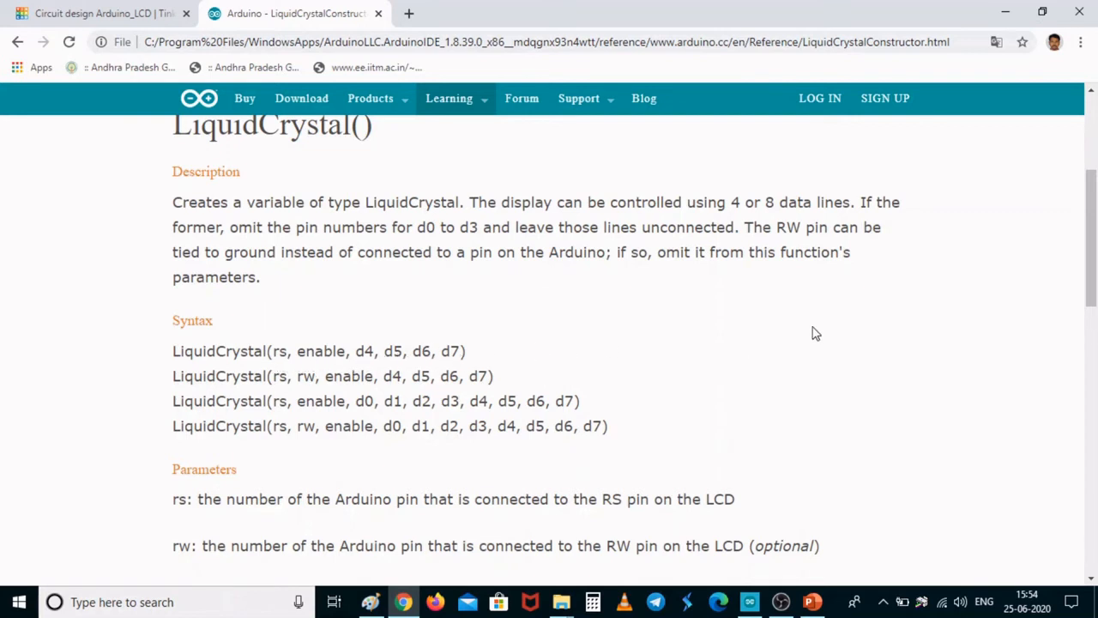
drag(1095, 290, 1094, 216)
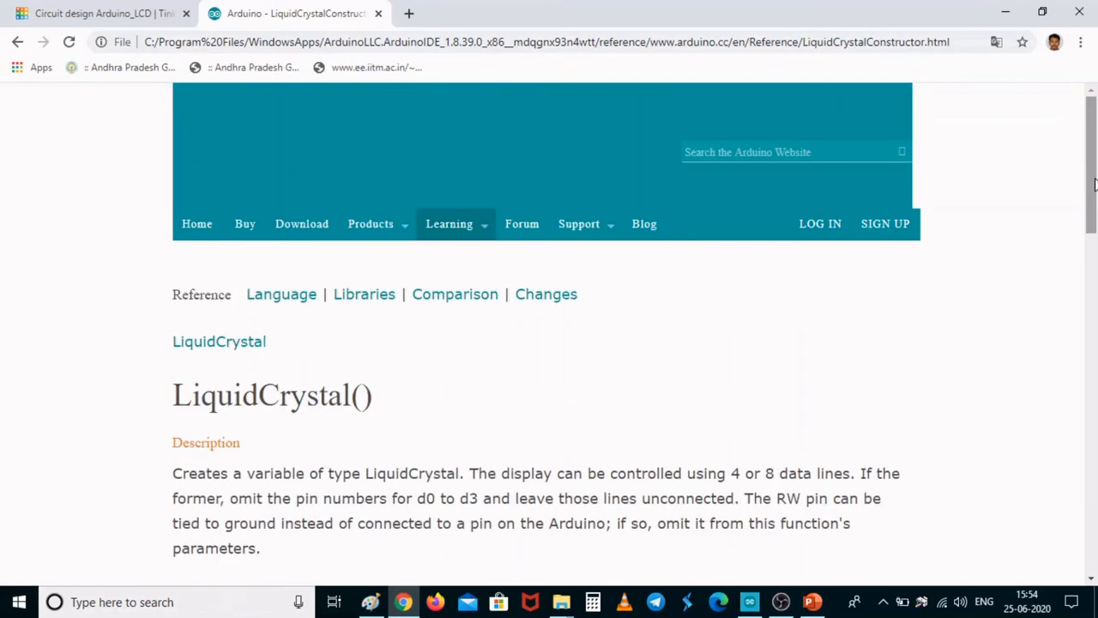
- Return to the LiquidCrystal Library page and open the begin() function to read its syntax and parameters
click(19, 43)
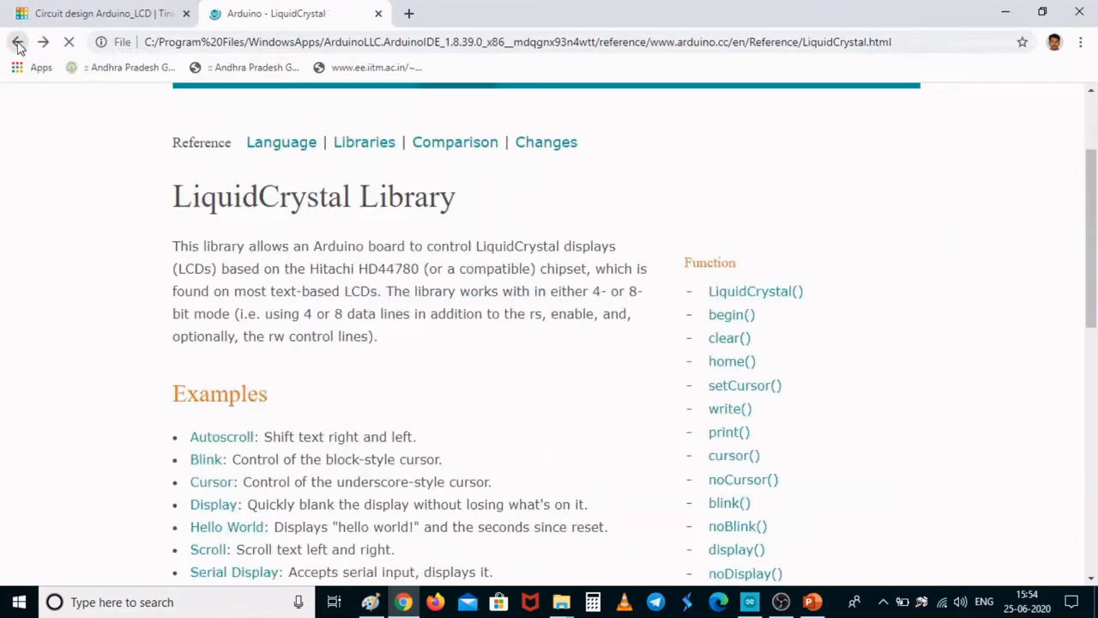
click(731, 316)
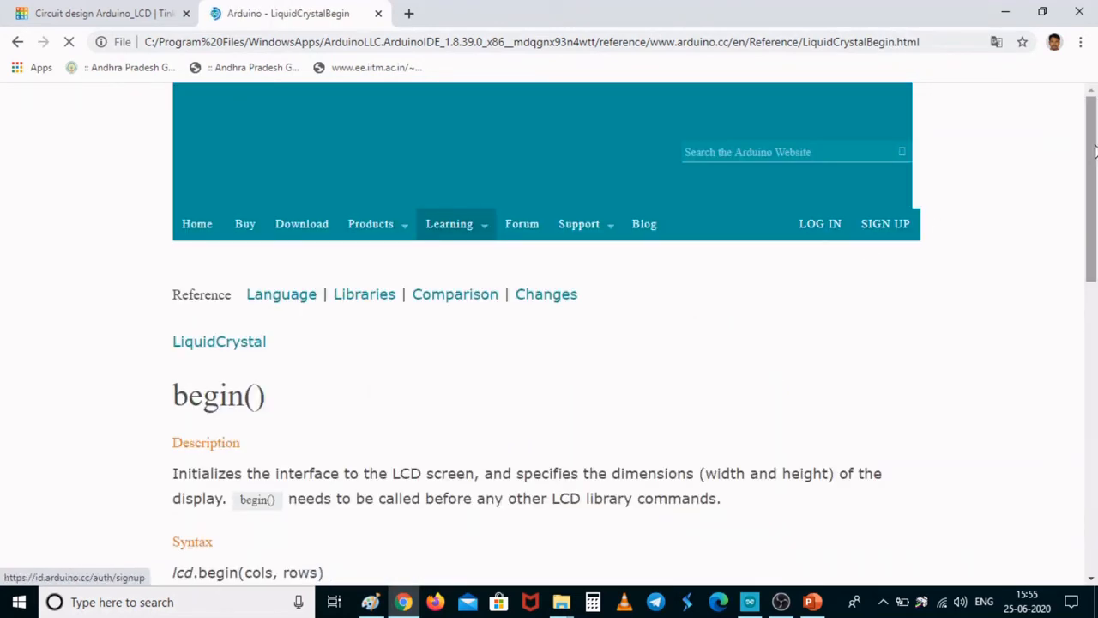
scroll(1094, 151, down, 3)
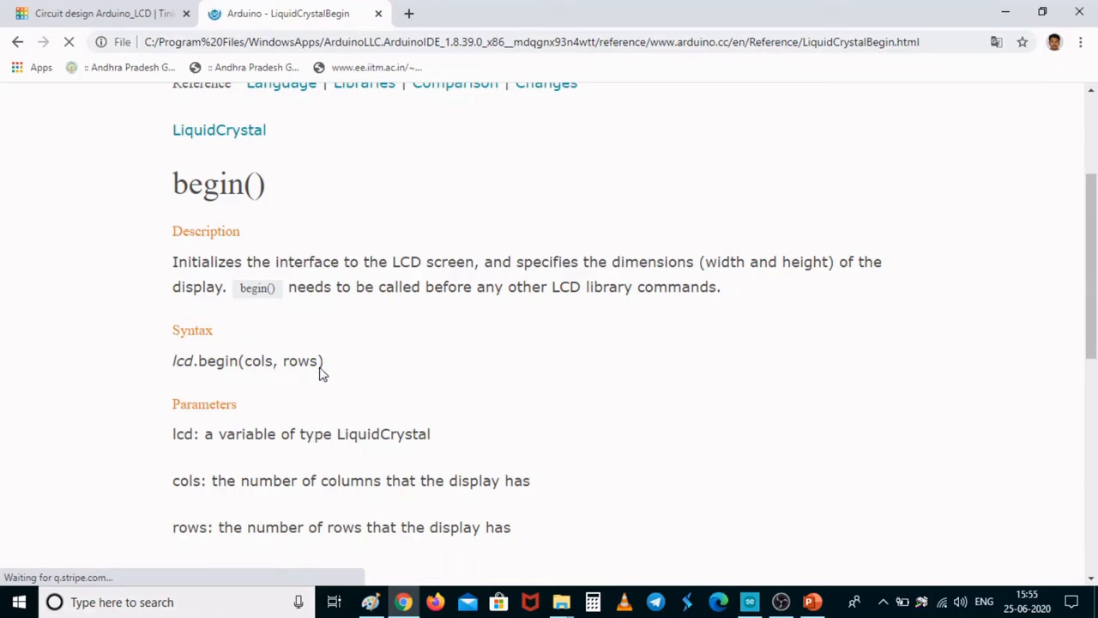
- Switch back to the Arduino_LCD circuit in Tinkercad and search the components for lcd to examine the display's size
click(99, 11)
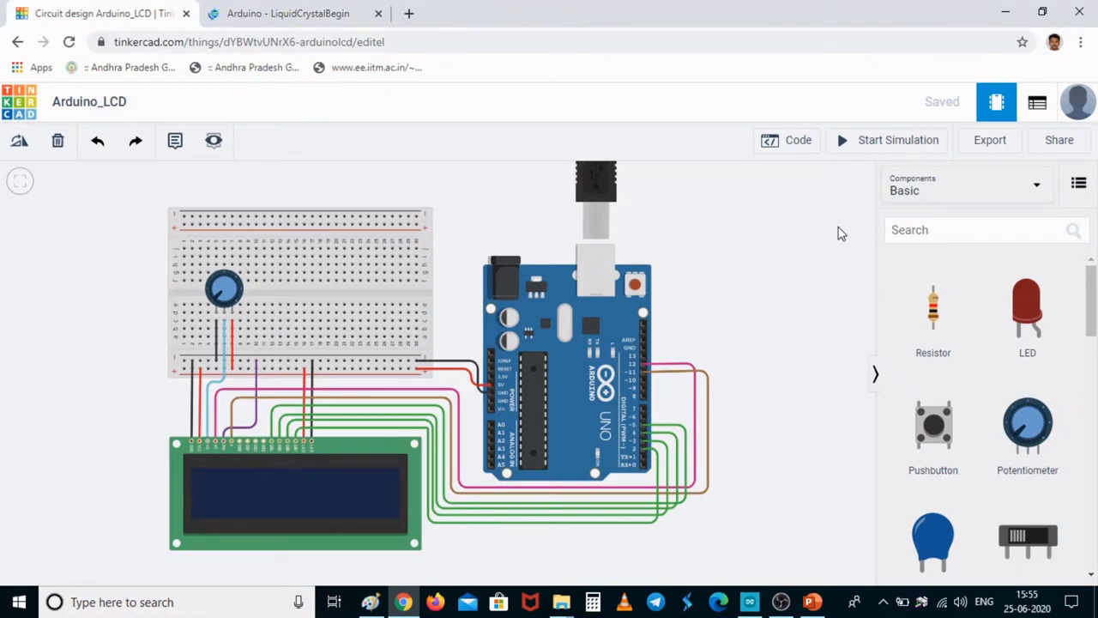
click(947, 232)
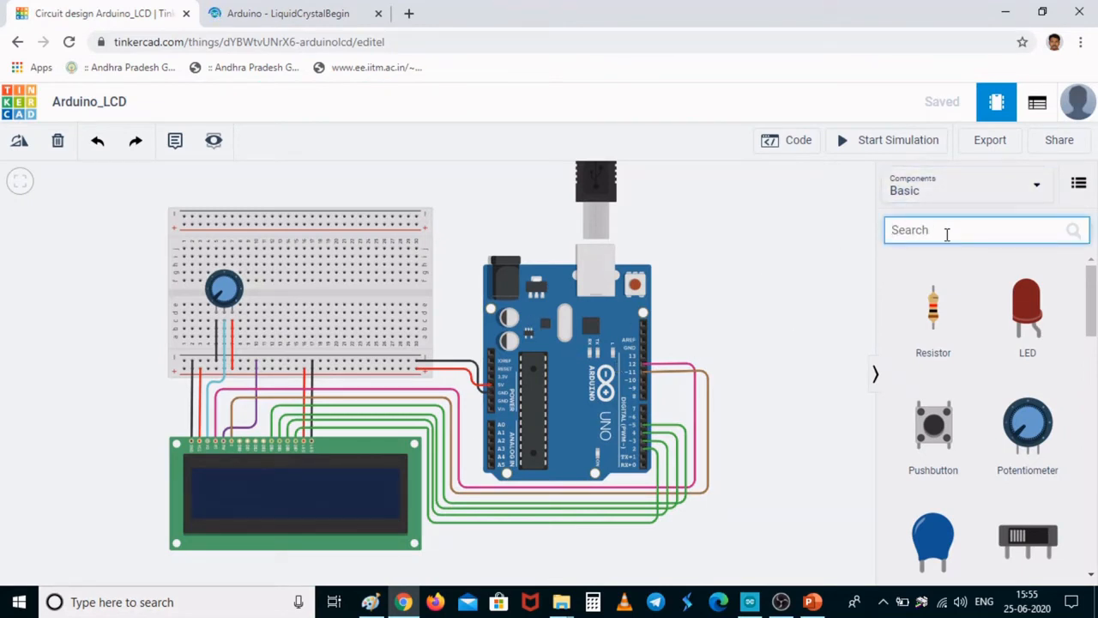
text(lcd)
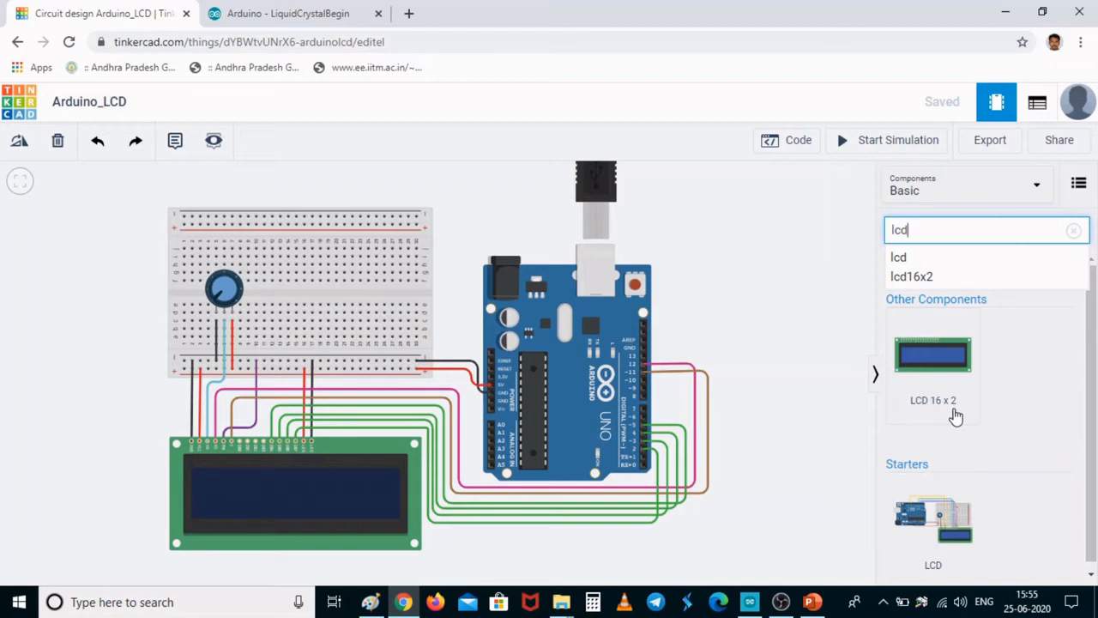
click(814, 346)
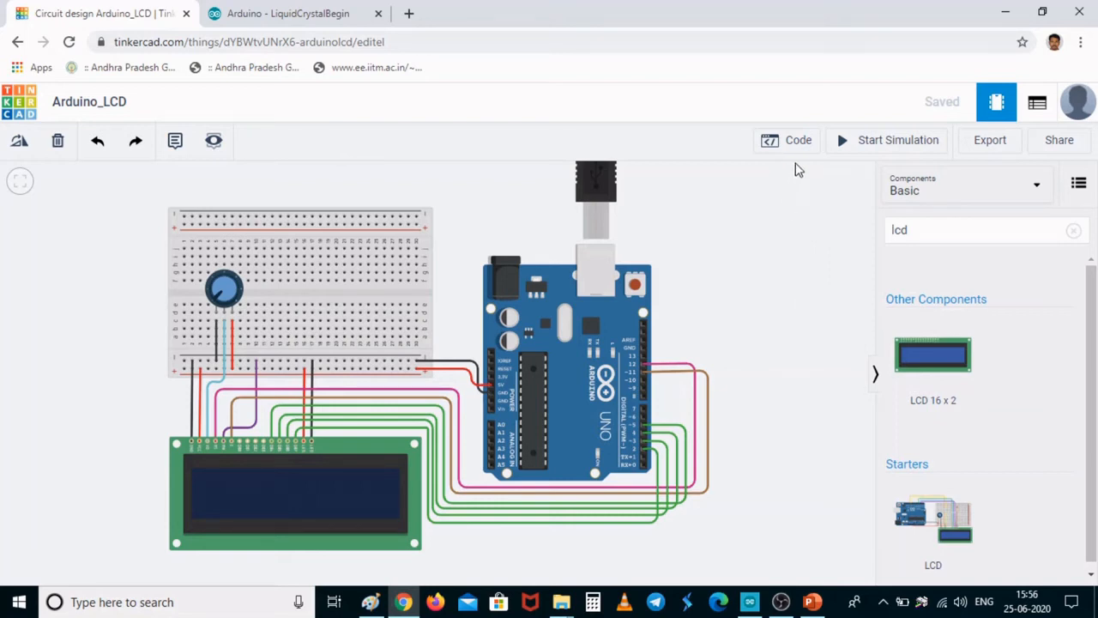
- Switch to the Arduino IDE and include the LiquidCrystal library in the sketch
click(755, 605)
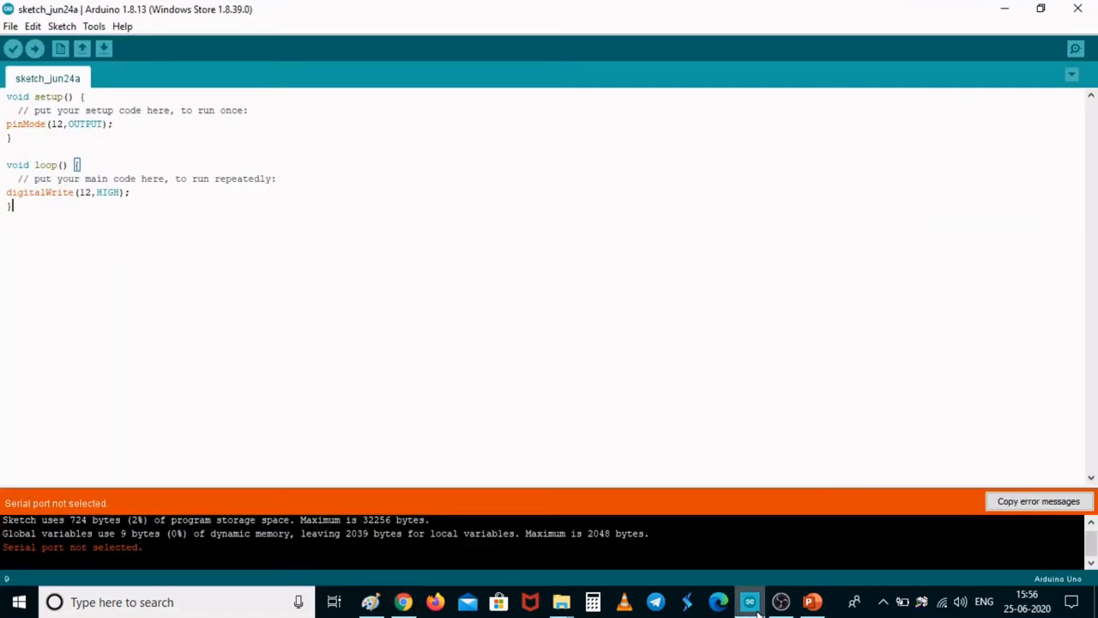
click(60, 26)
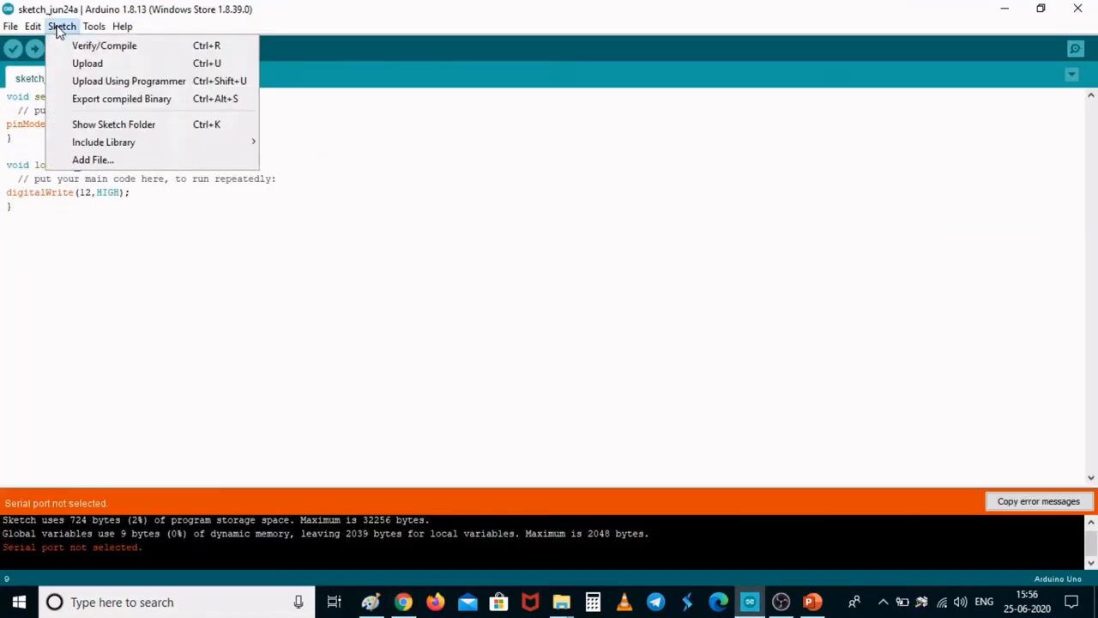
mouse_move(111, 150)
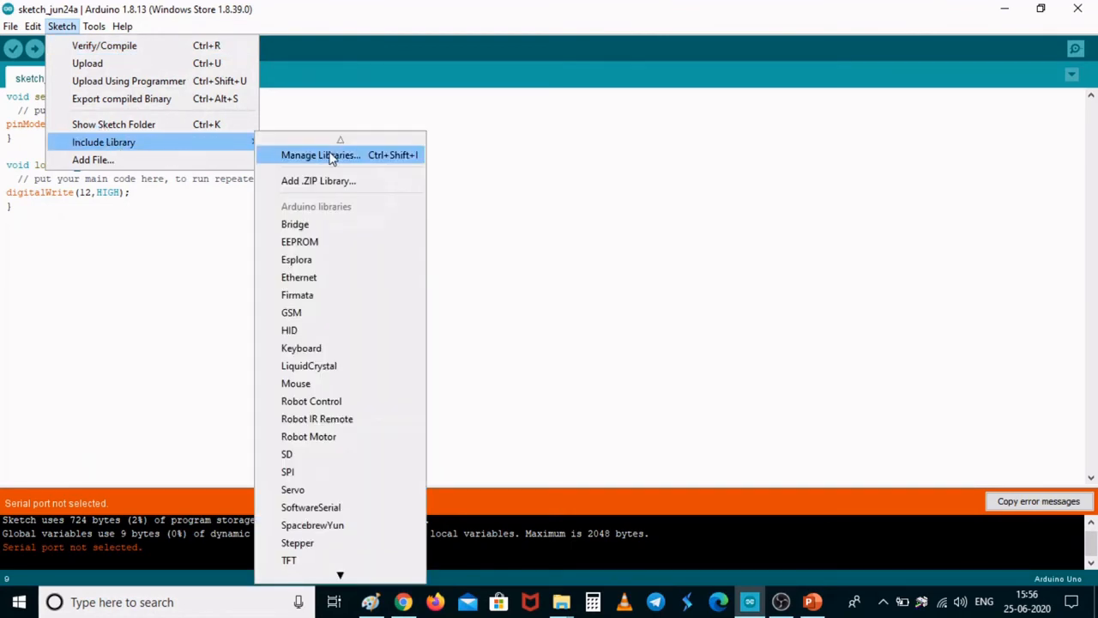
click(372, 363)
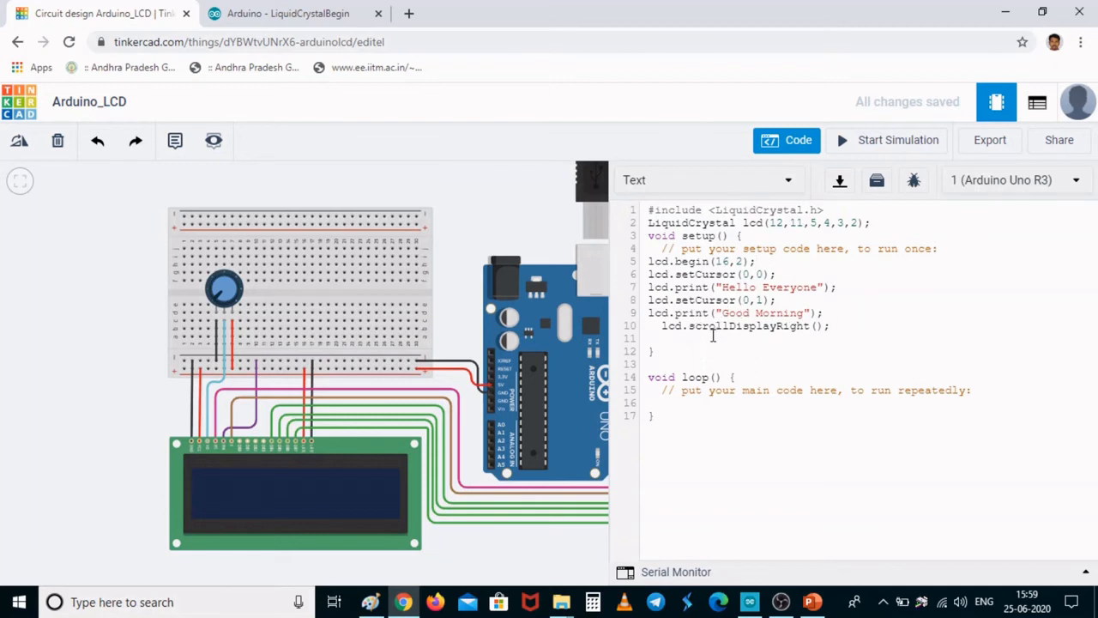
- Comment out the lcd.scrollDisplayRight() line in the Arduino_LCD code and run the simulation with the code editor hidden
click(661, 326)
text(//)
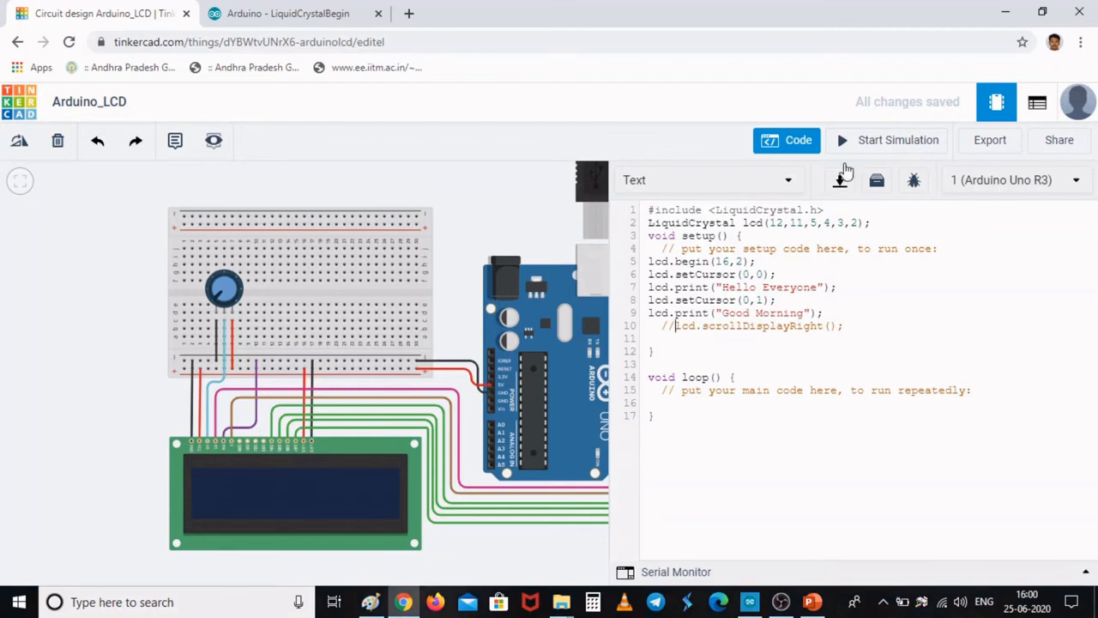
click(897, 144)
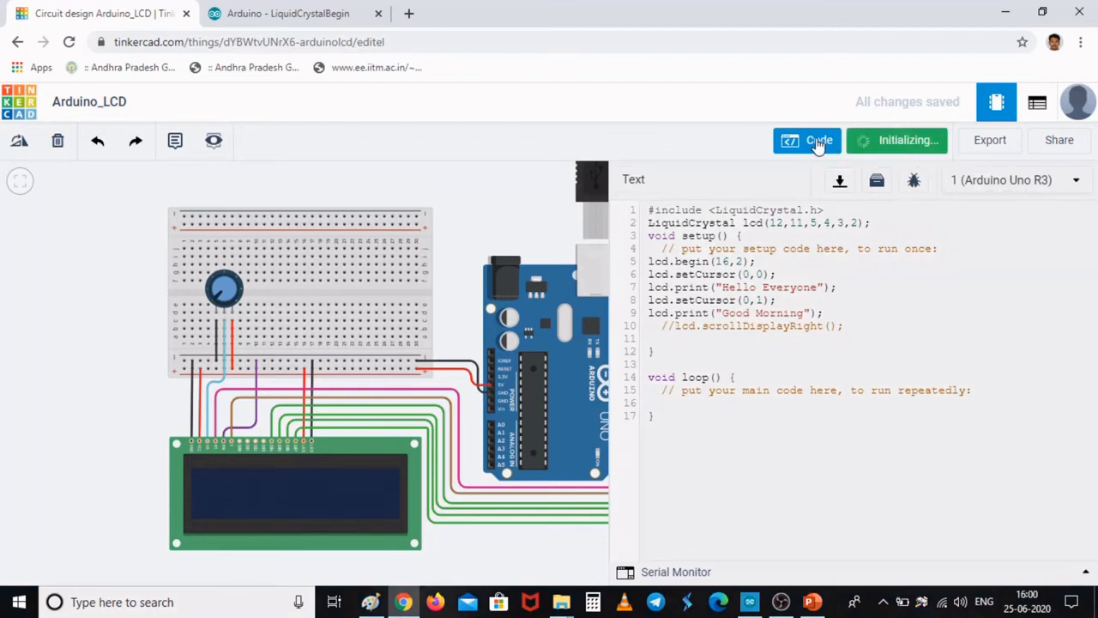
click(806, 144)
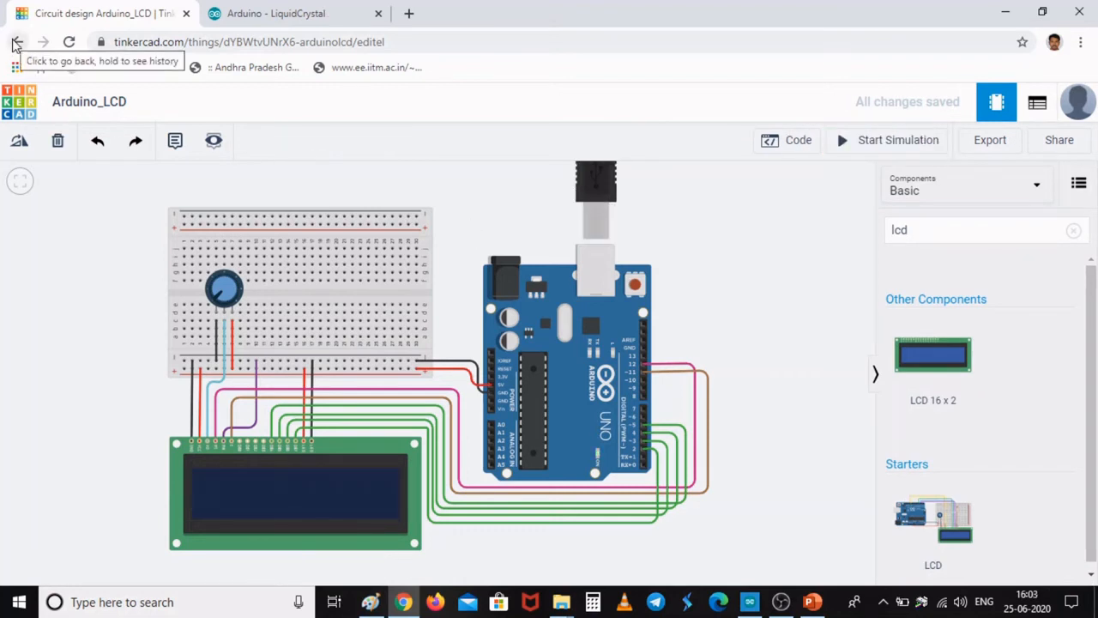
- Return to the circuits dashboard and open the Arduino_LCD_Pushbutton circuit for editing
click(13, 100)
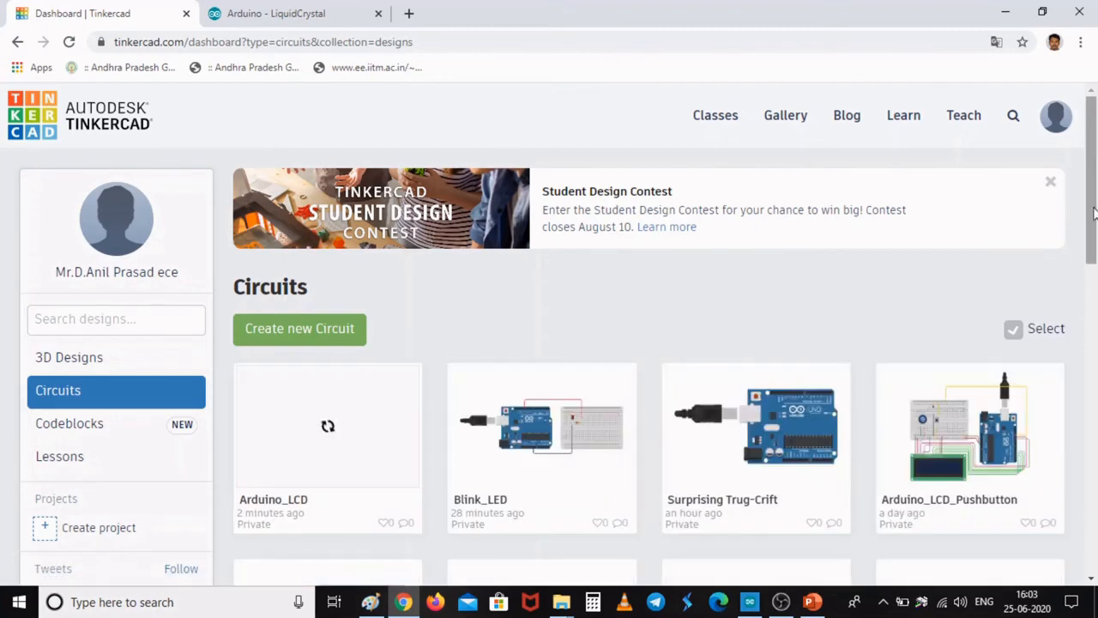
drag(1093, 212, 1095, 410)
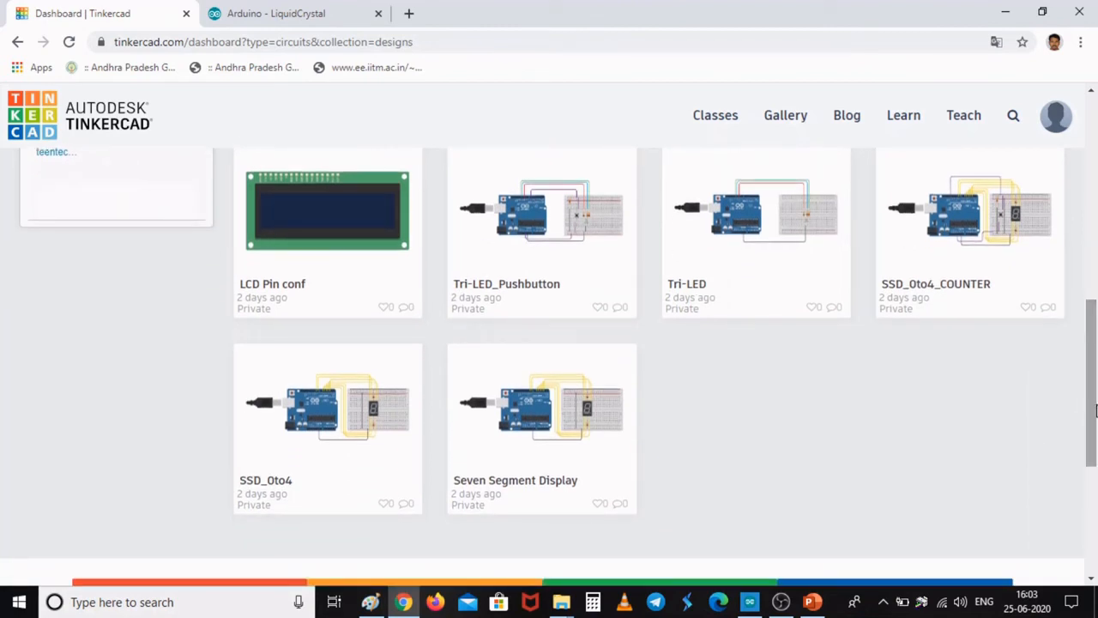
drag(1095, 411, 1093, 264)
click(922, 302)
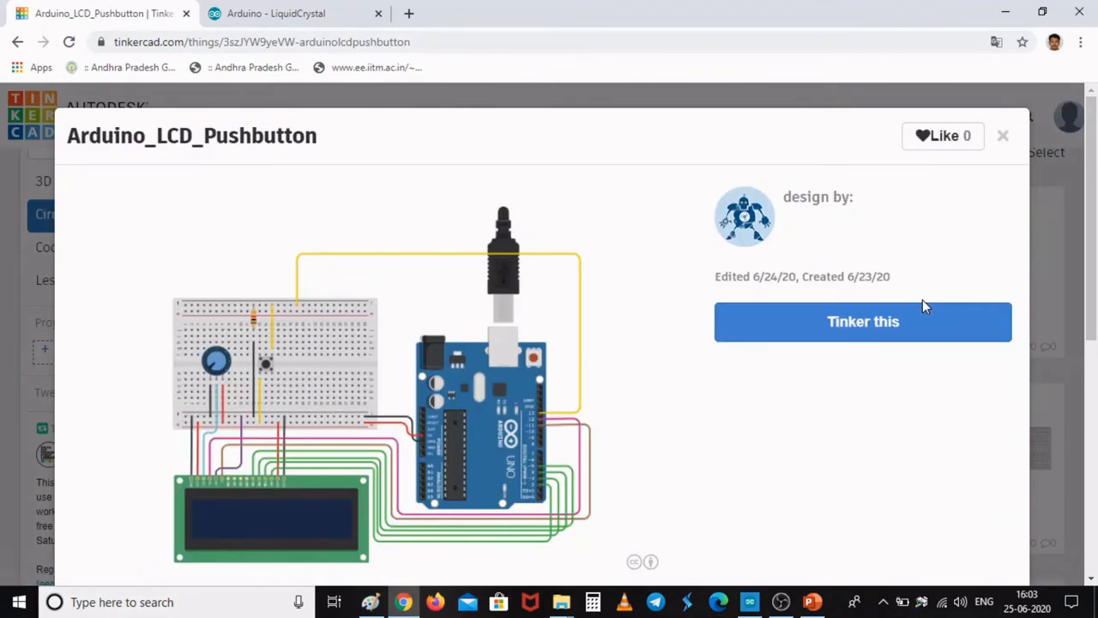
click(821, 324)
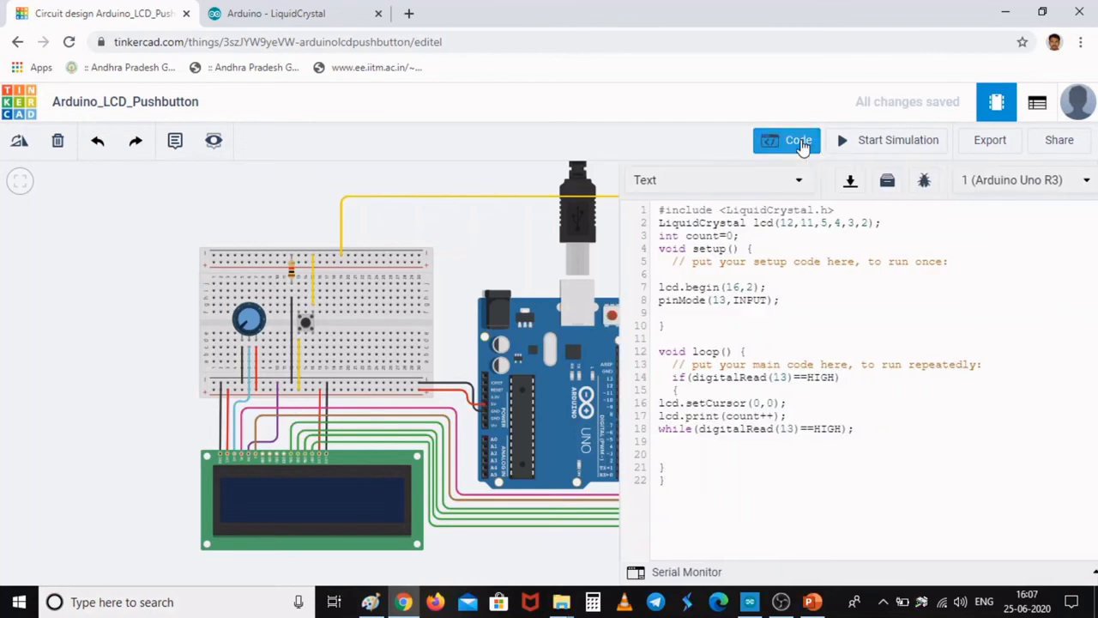
- Hide the code editor to examine the pushbutton and LCD wiring, and reopen it to review the counter code
click(798, 141)
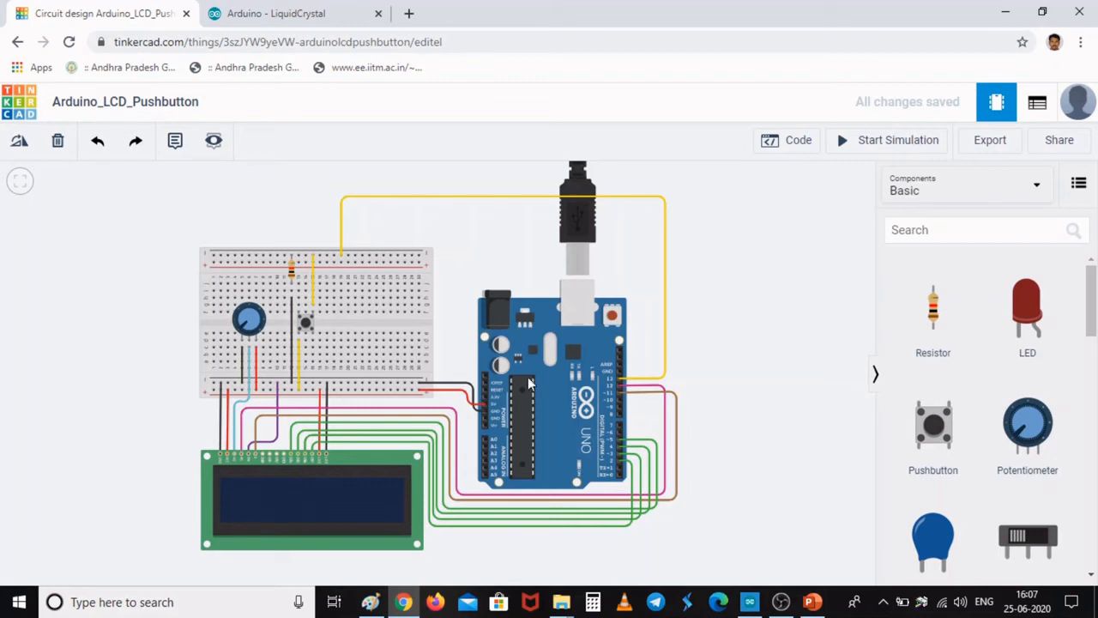
click(797, 153)
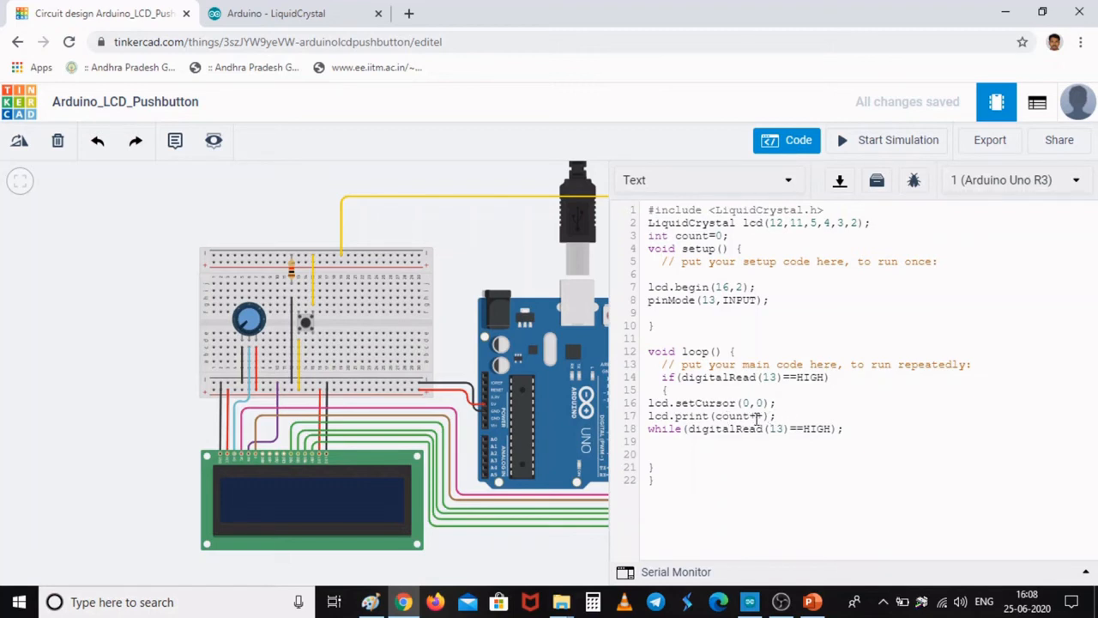
- Simulate the Arduino_LCD_Pushbutton circuit with the code editor hidden, operate the breadboard pushbutton six times, and stop the simulation
click(888, 140)
click(815, 145)
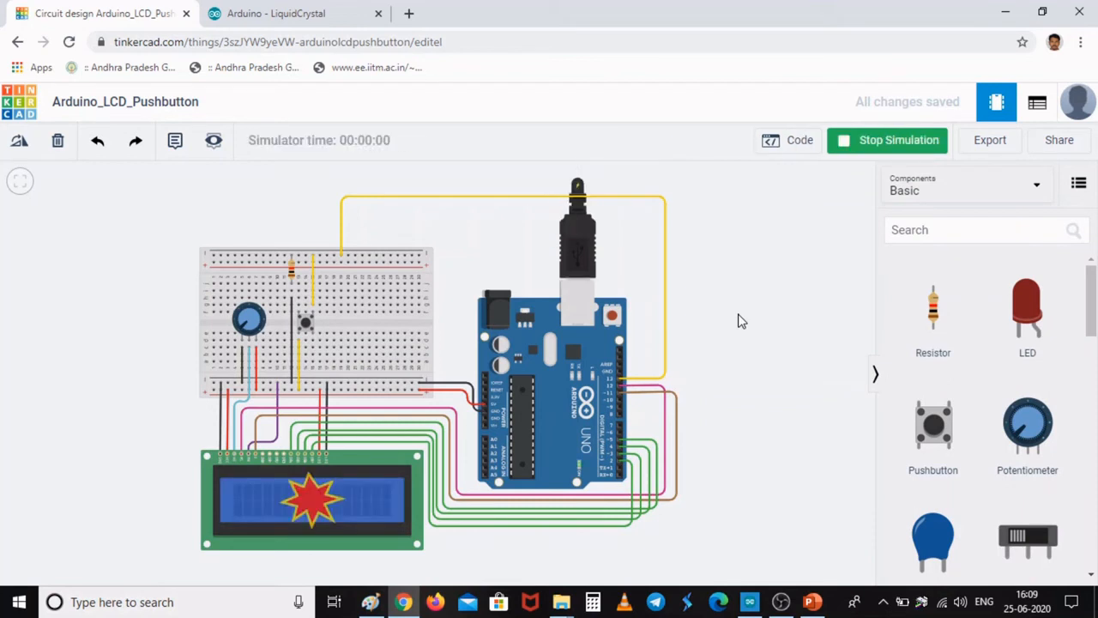
click(307, 324)
click(307, 324)
click(307, 325)
click(307, 325)
click(307, 324)
click(308, 324)
click(889, 146)
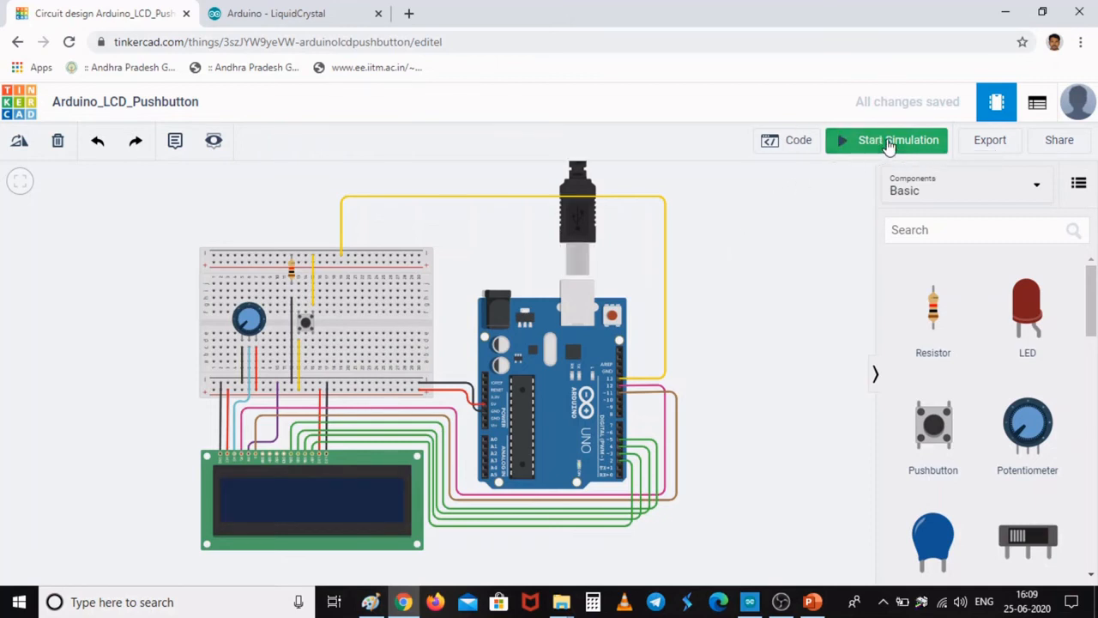
- Return to the circuits dashboard and open the SSD_0to4 circuit for editing
click(12, 108)
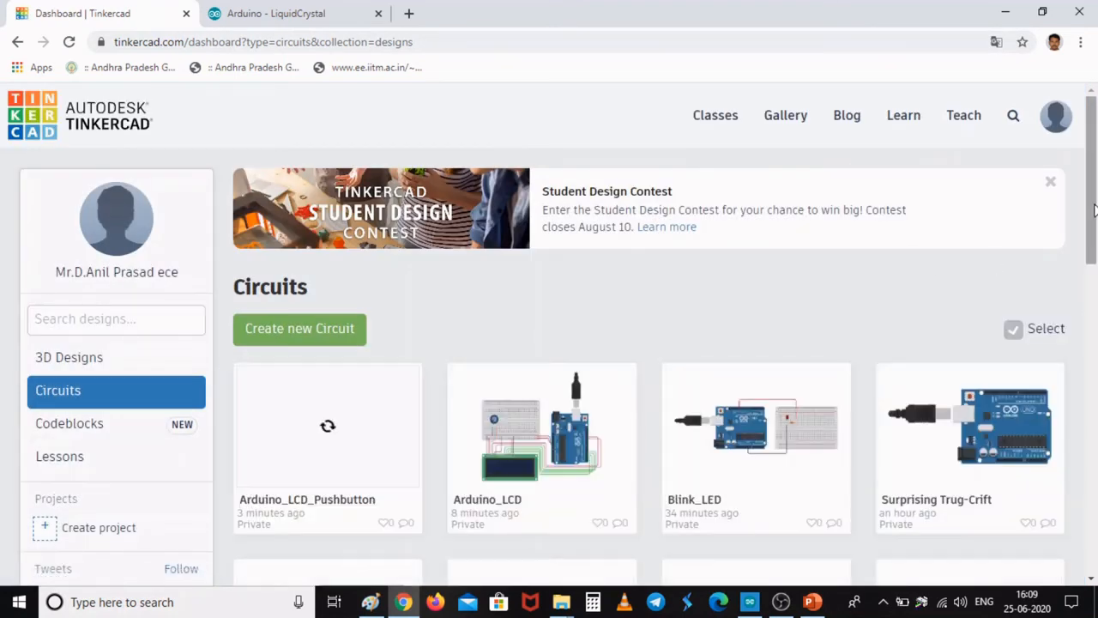
drag(1096, 218, 1091, 413)
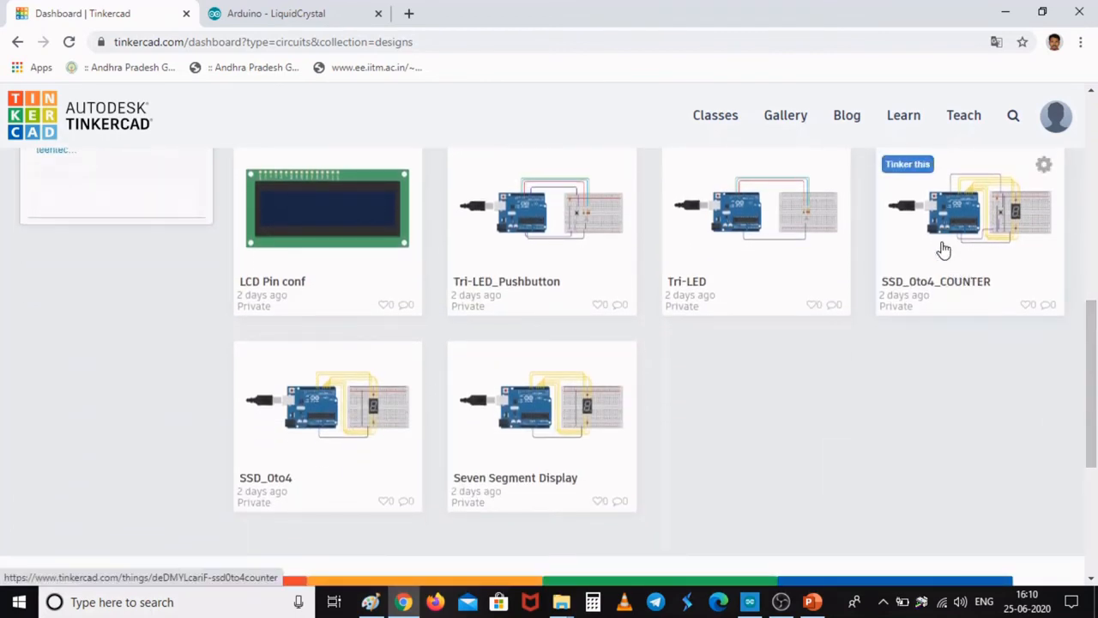
click(313, 426)
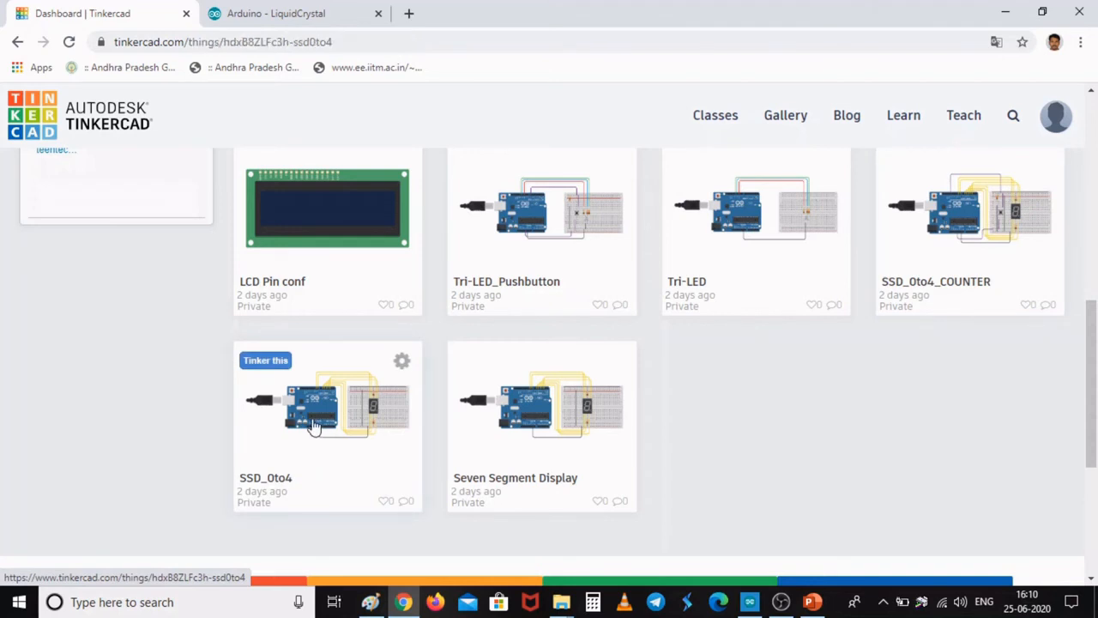
click(872, 320)
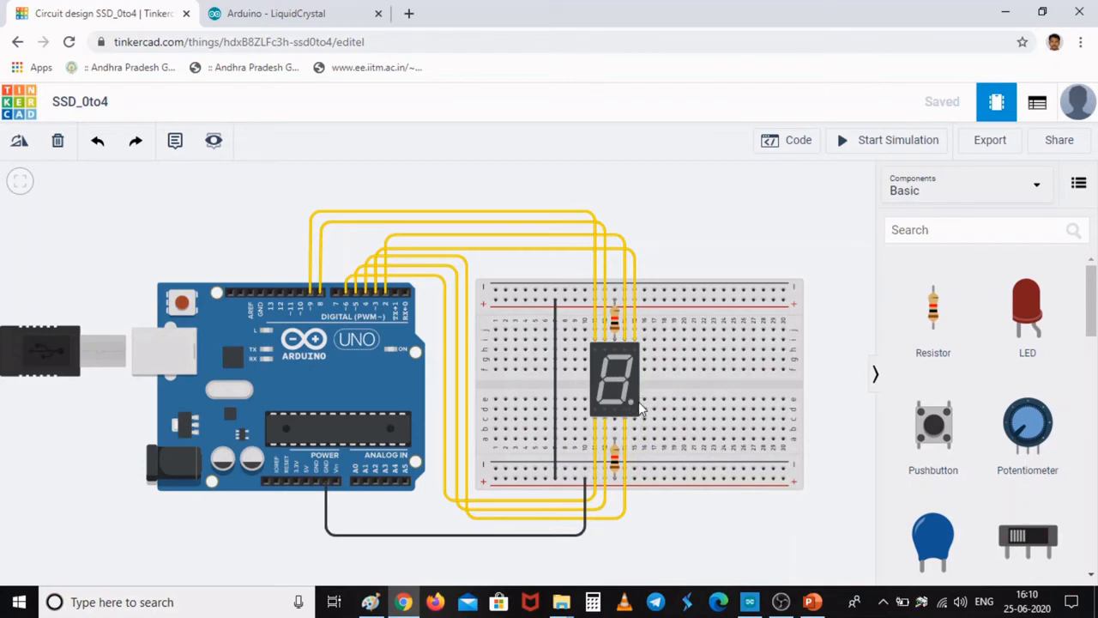
- Inspect the 7 segment display's Common setting and its pin, resistor and ground wiring on the breadboard
click(615, 370)
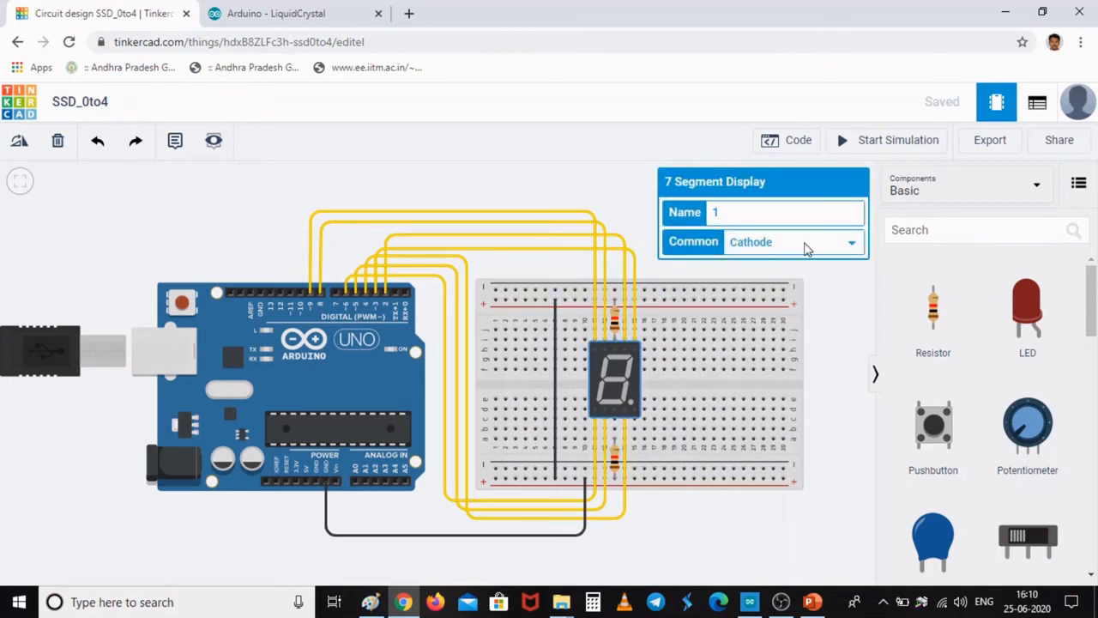
click(807, 248)
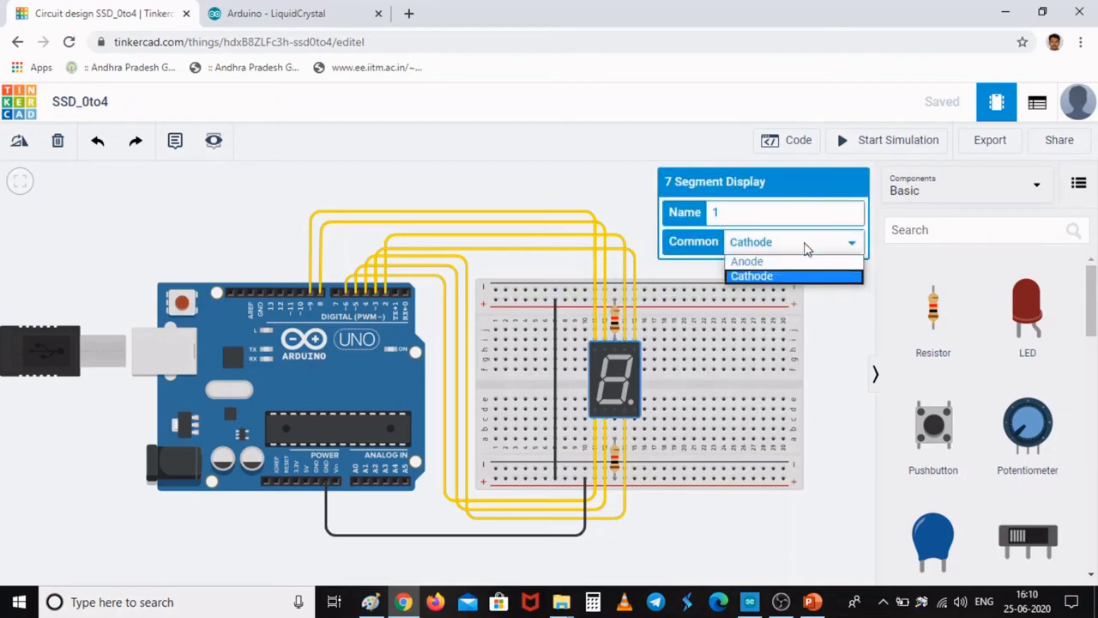
click(807, 248)
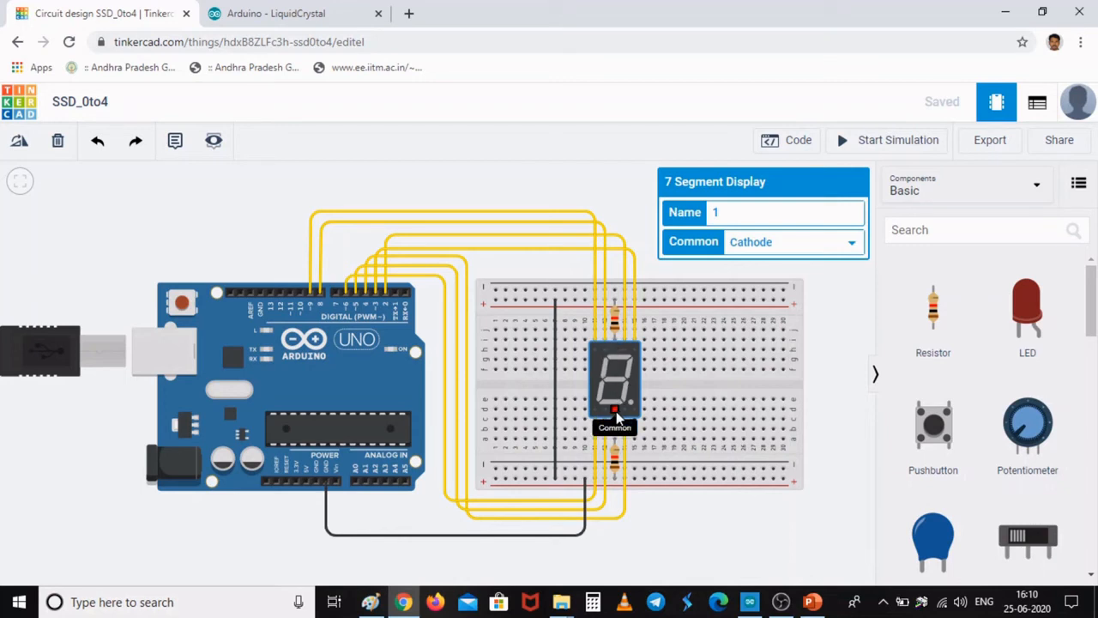
click(839, 331)
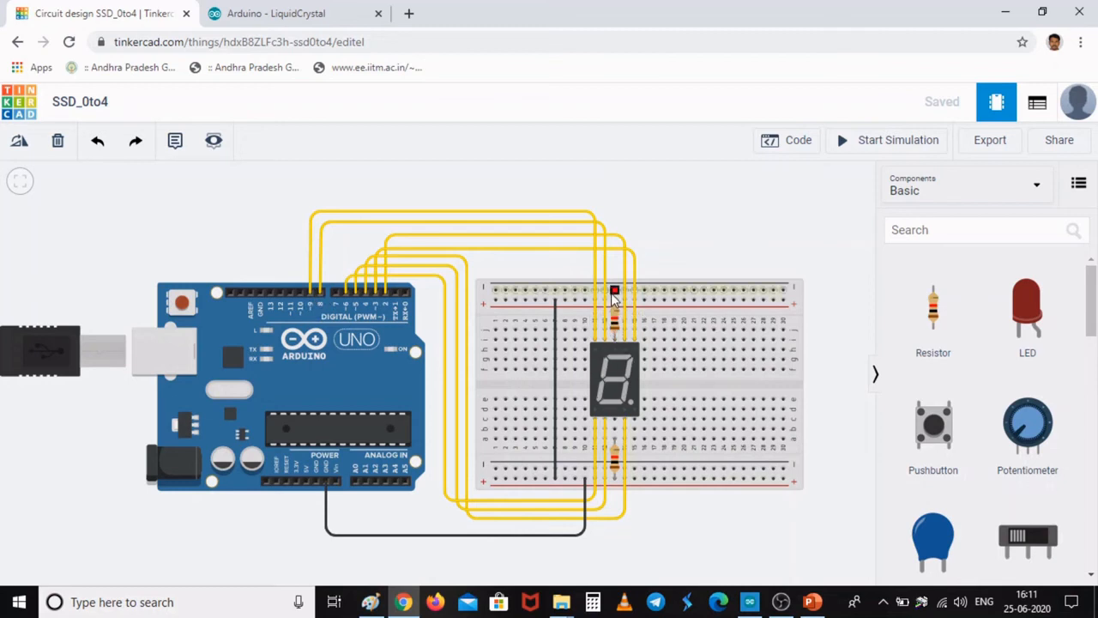
click(556, 479)
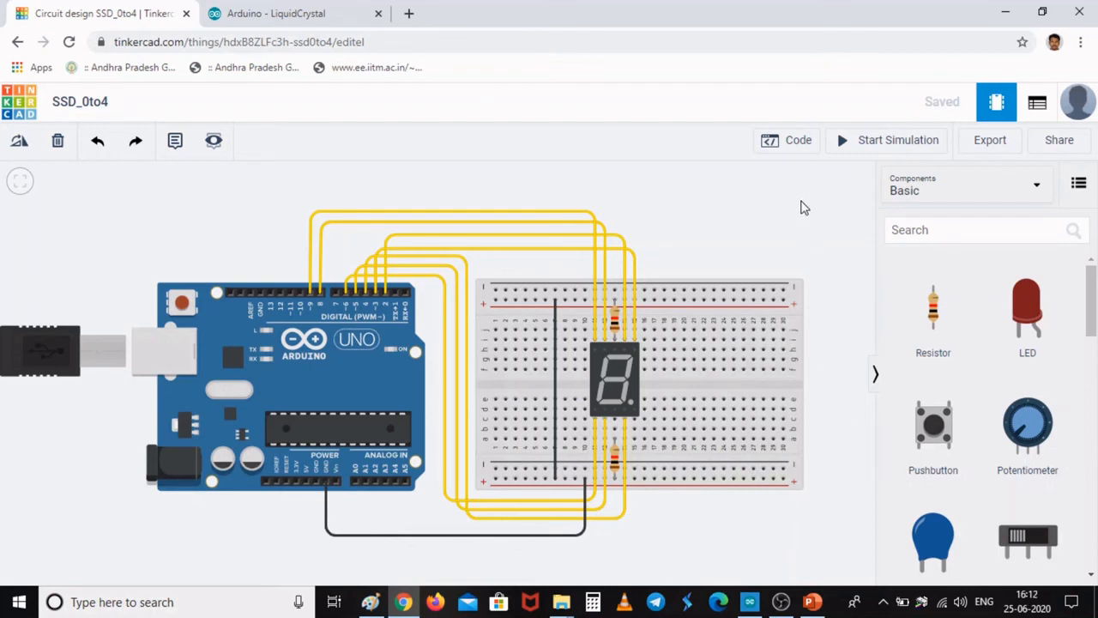
- Show the SSD_0to4 code and review the segment definitions, the digit blocks ZERO to FOUR and the loop function
click(798, 143)
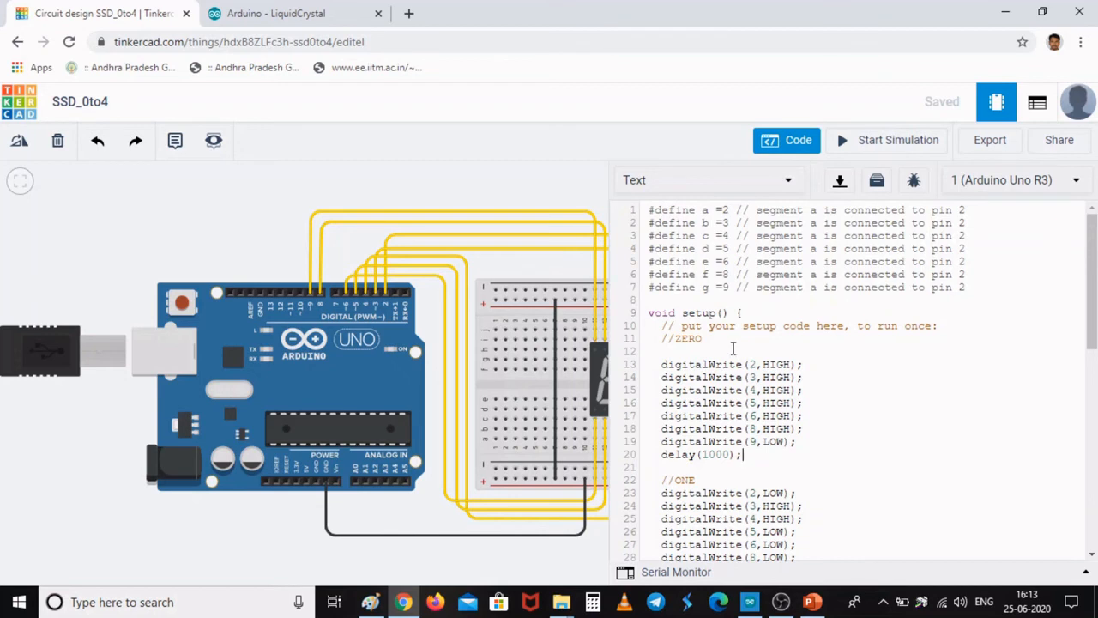
scroll(1071, 363, down, 5)
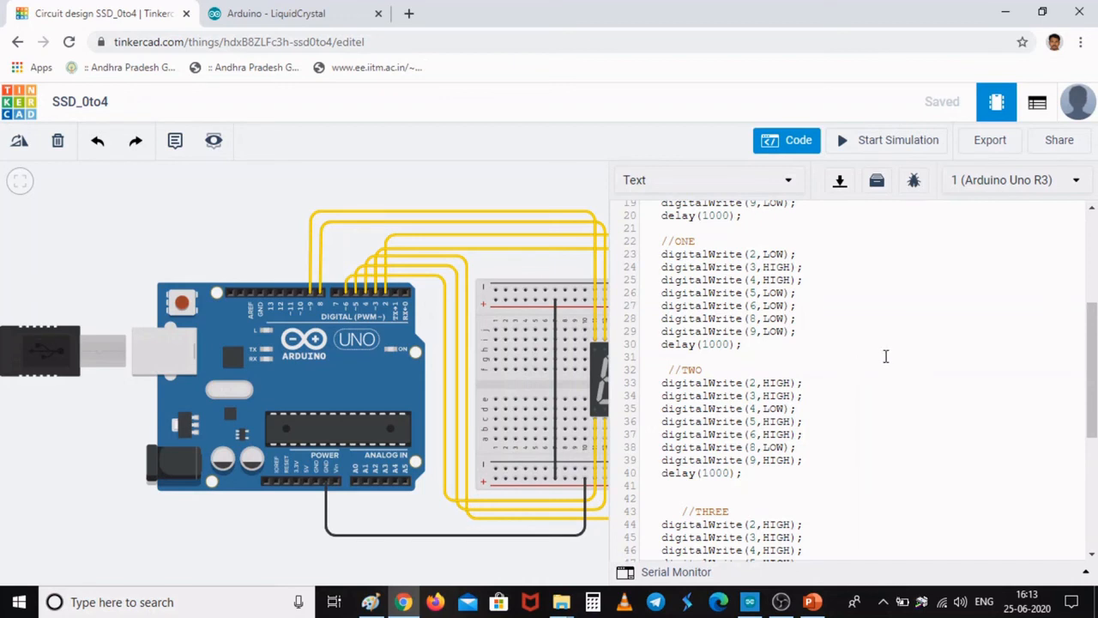
click(761, 474)
drag(1095, 358, 1094, 479)
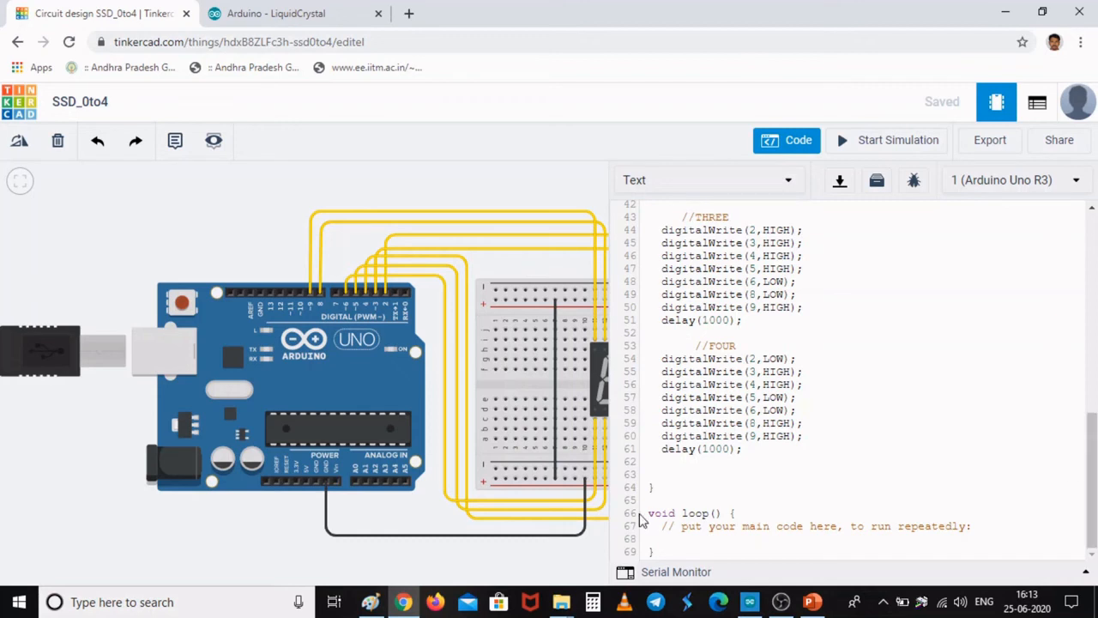
drag(645, 513, 659, 553)
click(844, 483)
- Run the SSD_0to4 simulation twice with the code editor hidden, stopping it after each count from 0 to 4
click(890, 142)
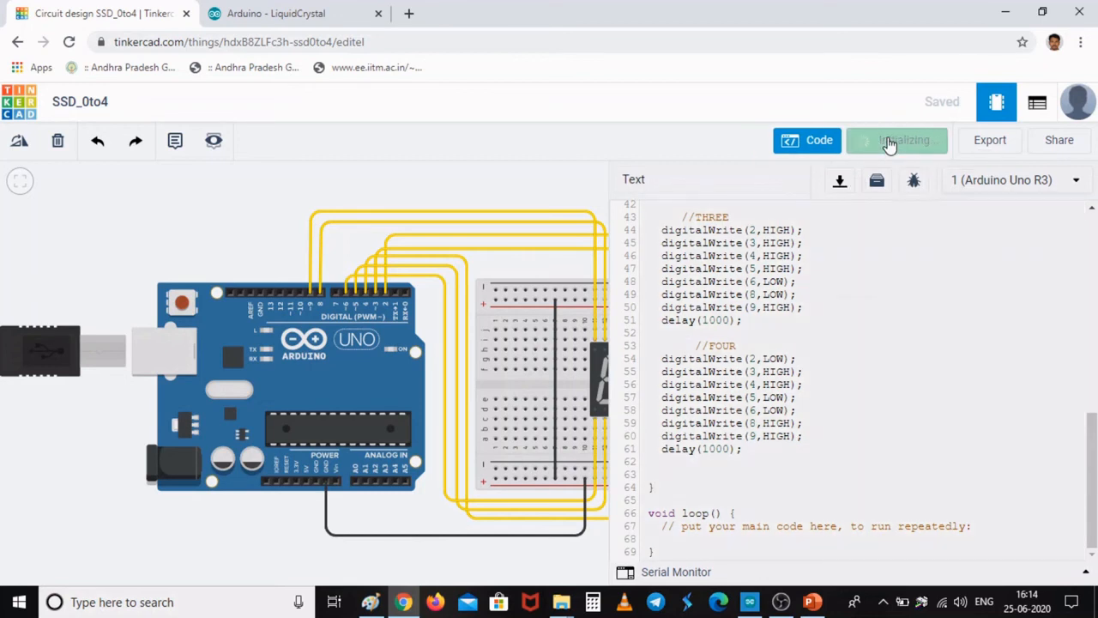
click(812, 142)
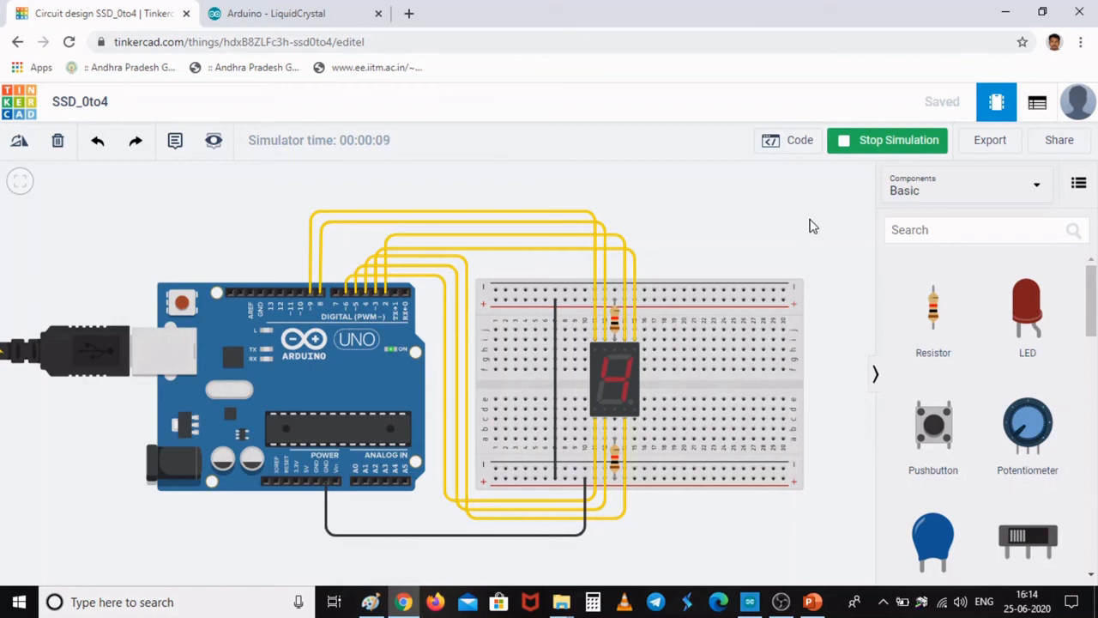
click(879, 148)
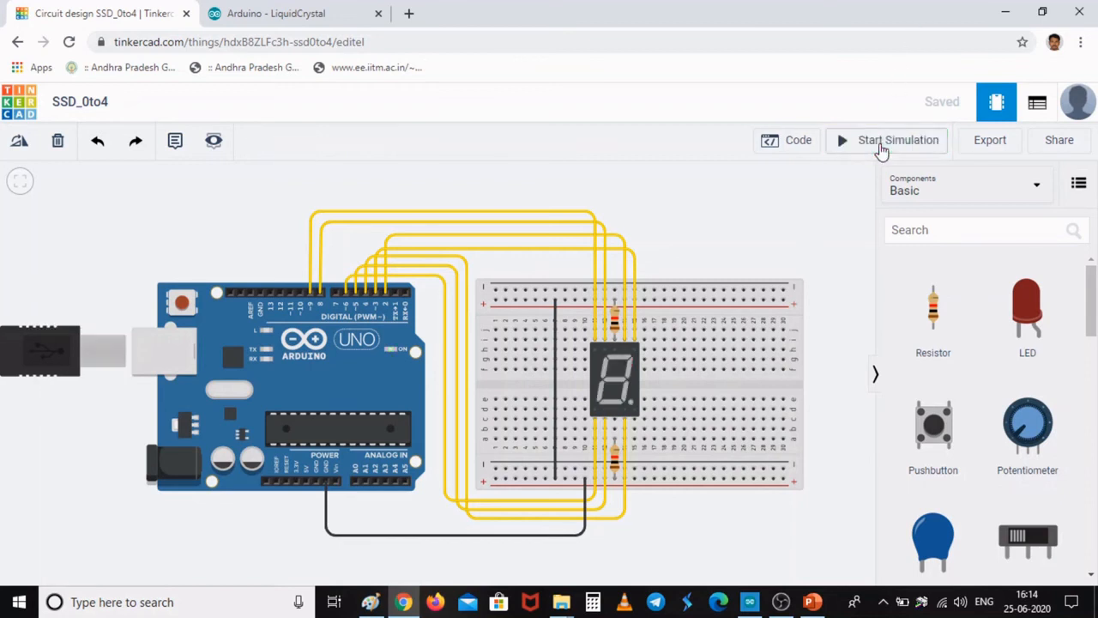
click(881, 148)
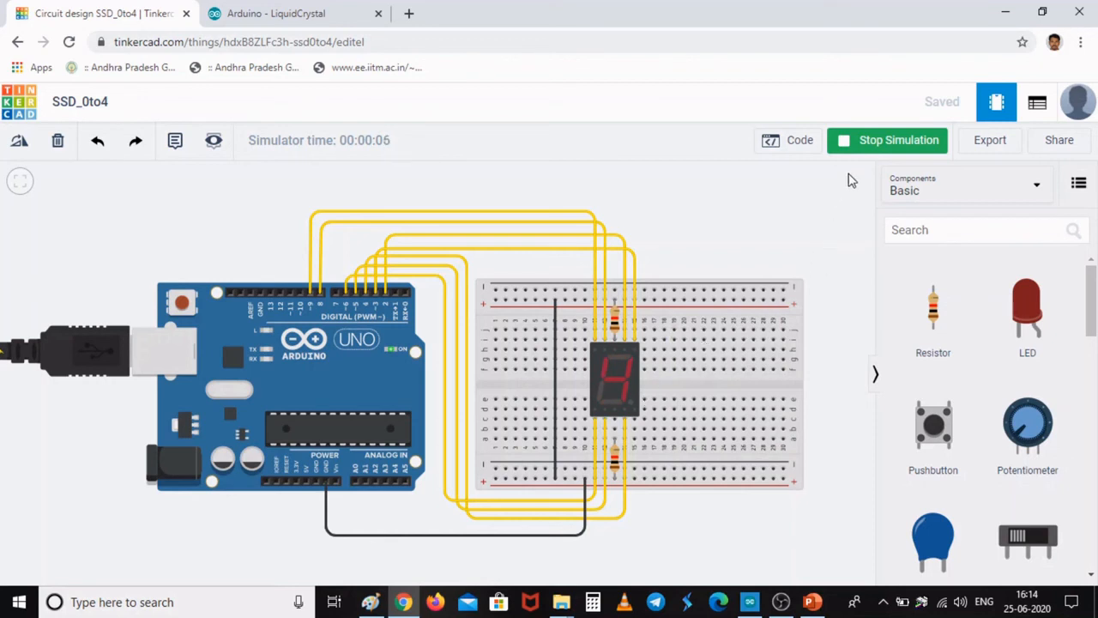
click(895, 143)
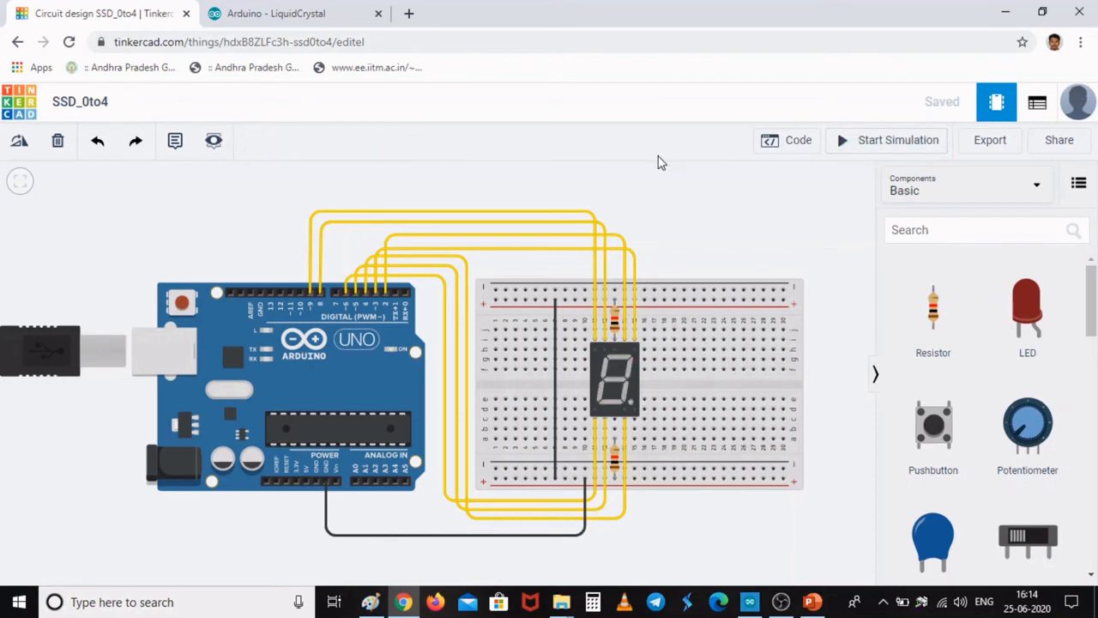
- Return to the circuits dashboard and open the Serial_monitor circuit for editing
click(18, 106)
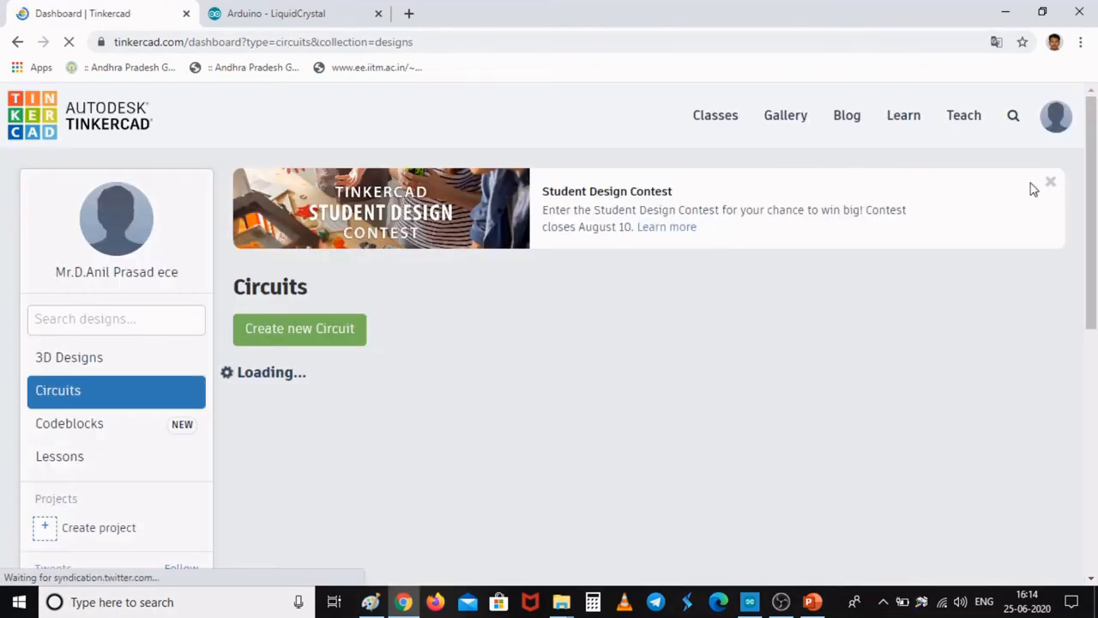
drag(1094, 199, 1095, 328)
click(924, 276)
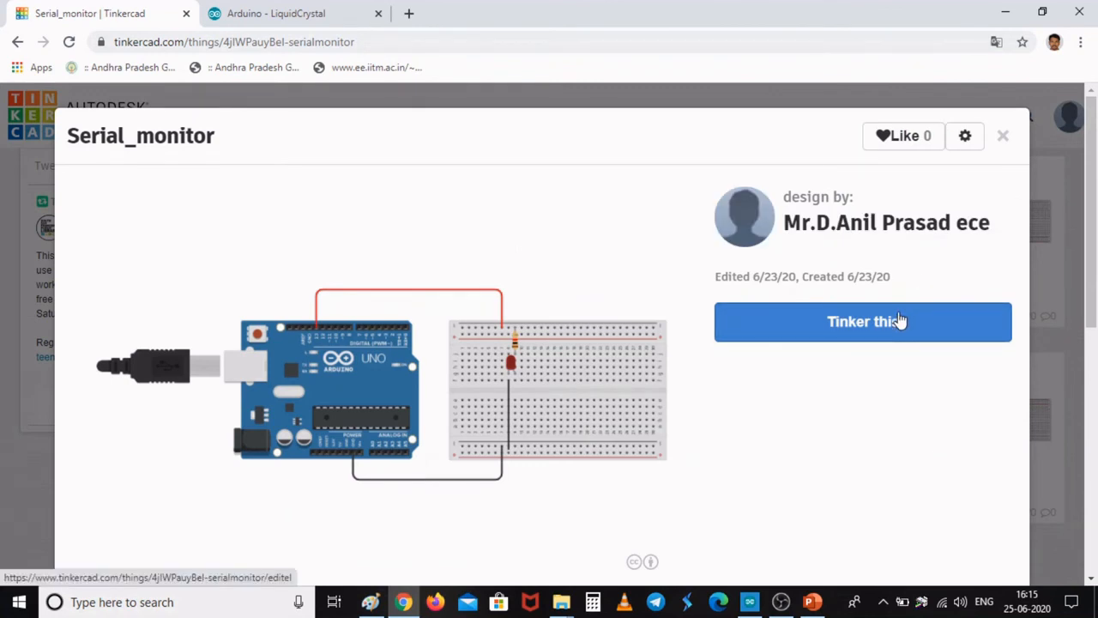
click(901, 319)
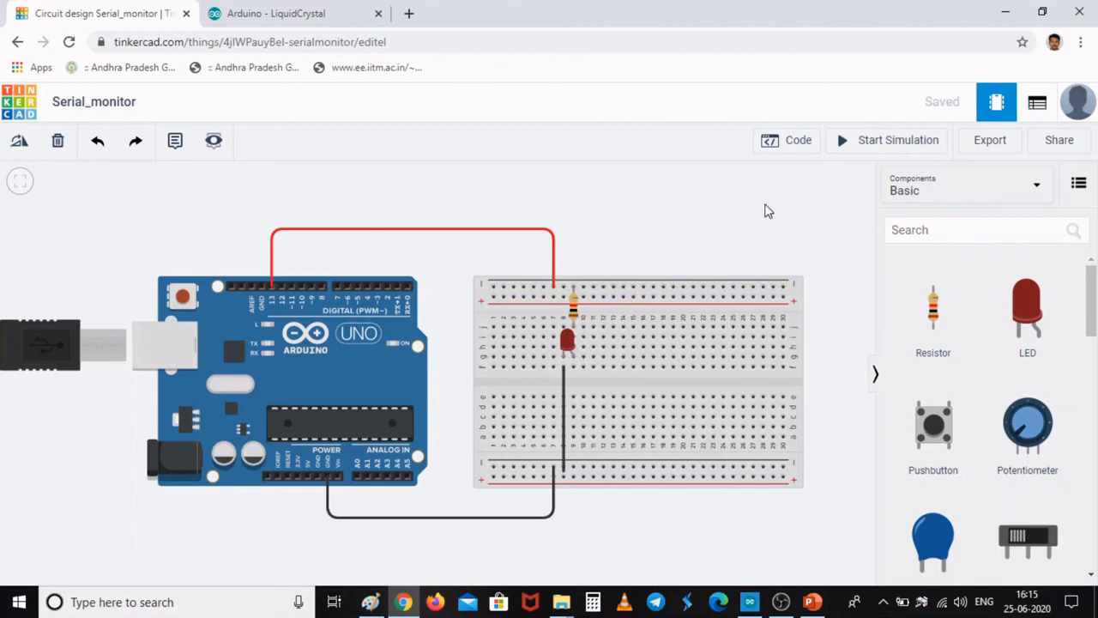
- Show the Serial_monitor code and highlight the Serial.begin(9600); line in setup
click(798, 144)
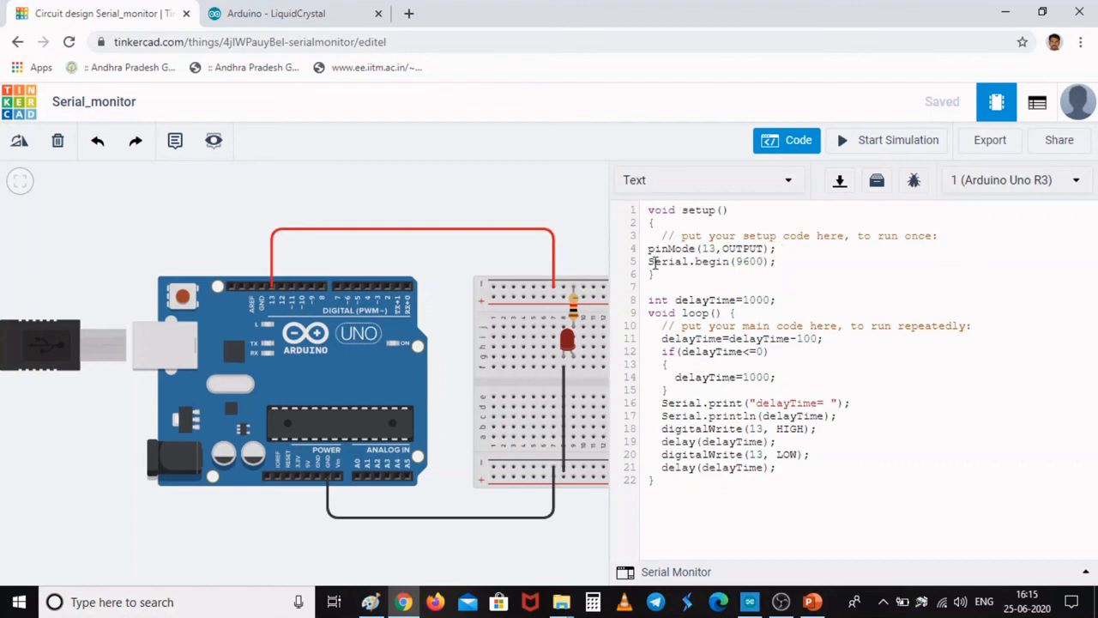
drag(648, 262, 782, 263)
click(782, 262)
drag(647, 262, 778, 260)
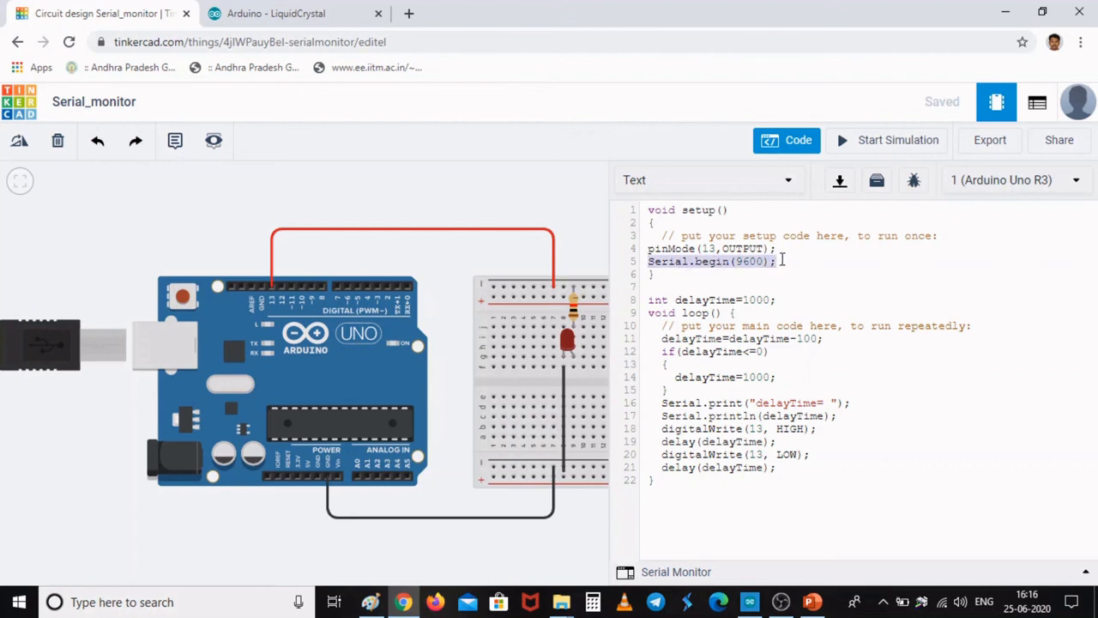
click(785, 259)
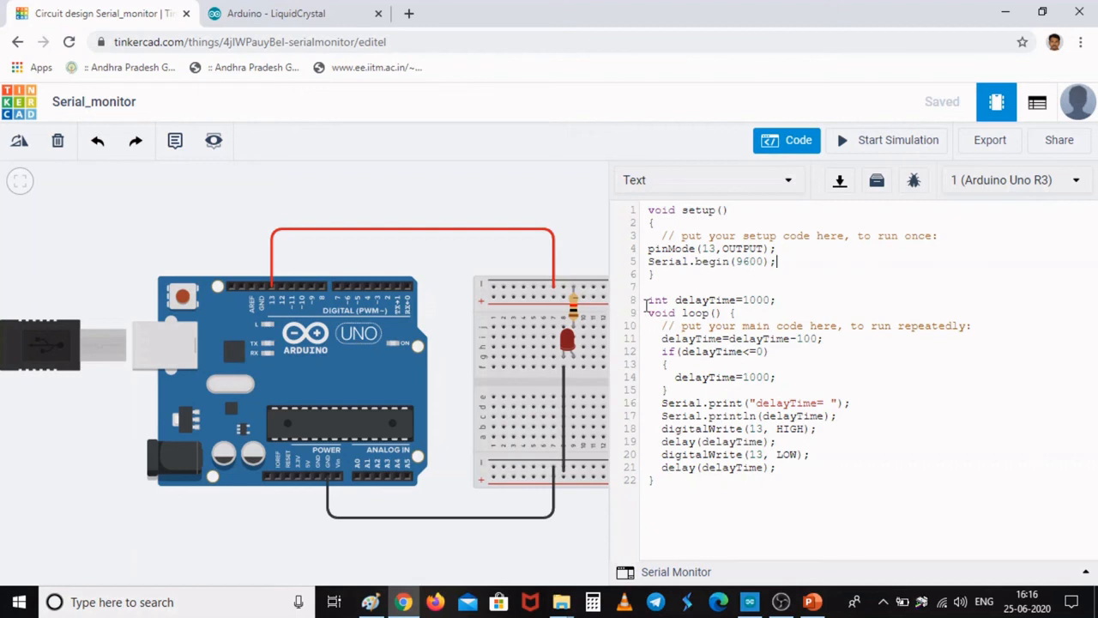
- Highlight the delayTime variable declaration and the Serial.print call, and review the rest of the loop code
drag(676, 301, 736, 296)
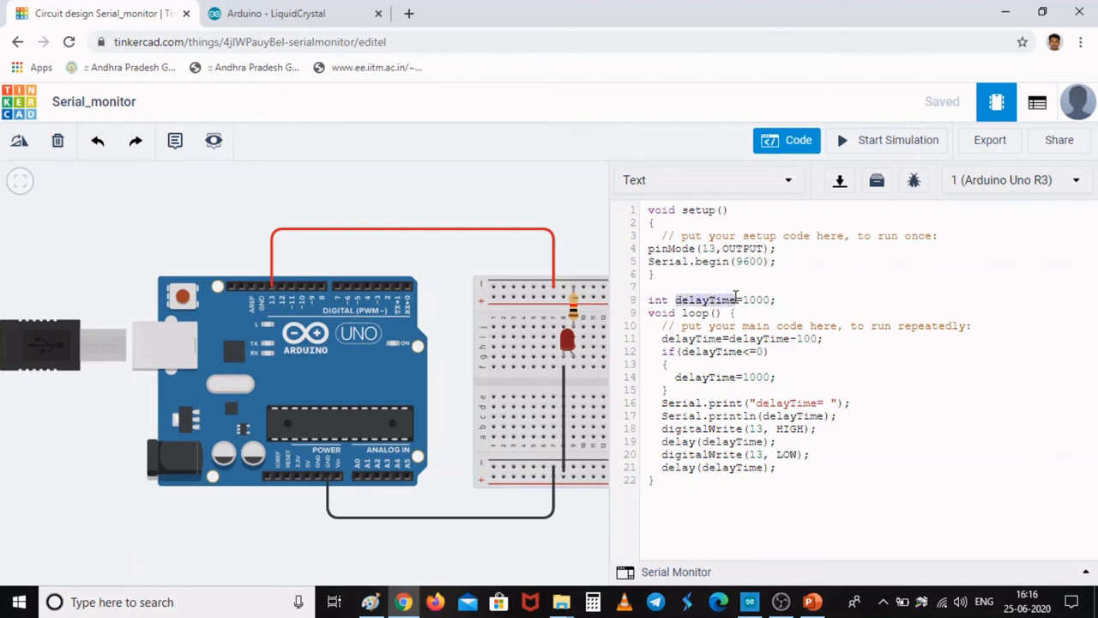
click(788, 297)
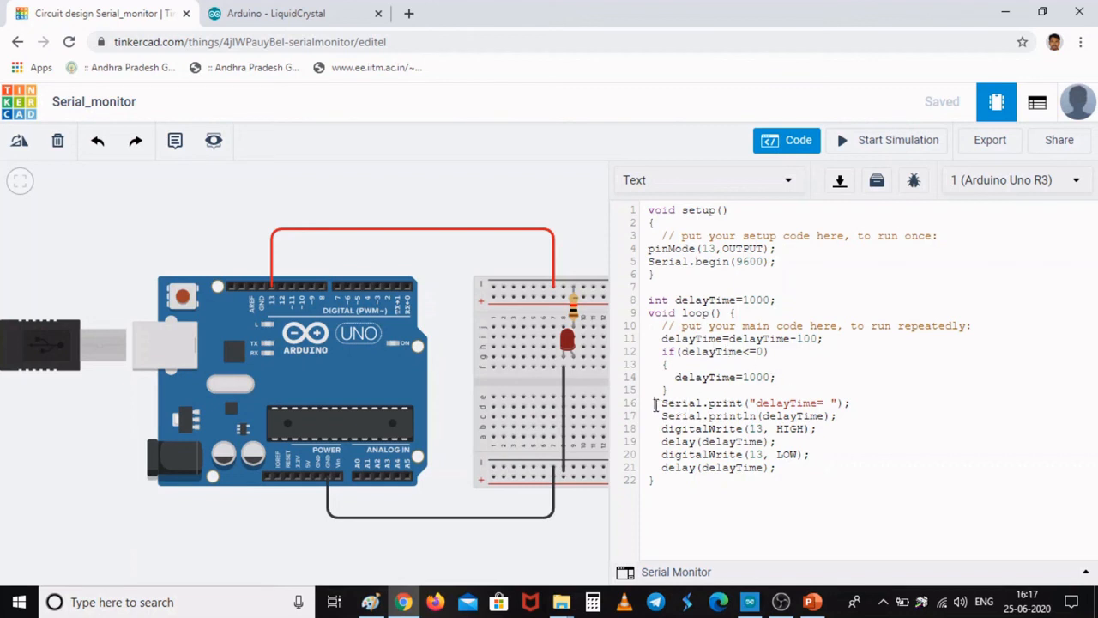
drag(655, 403, 746, 403)
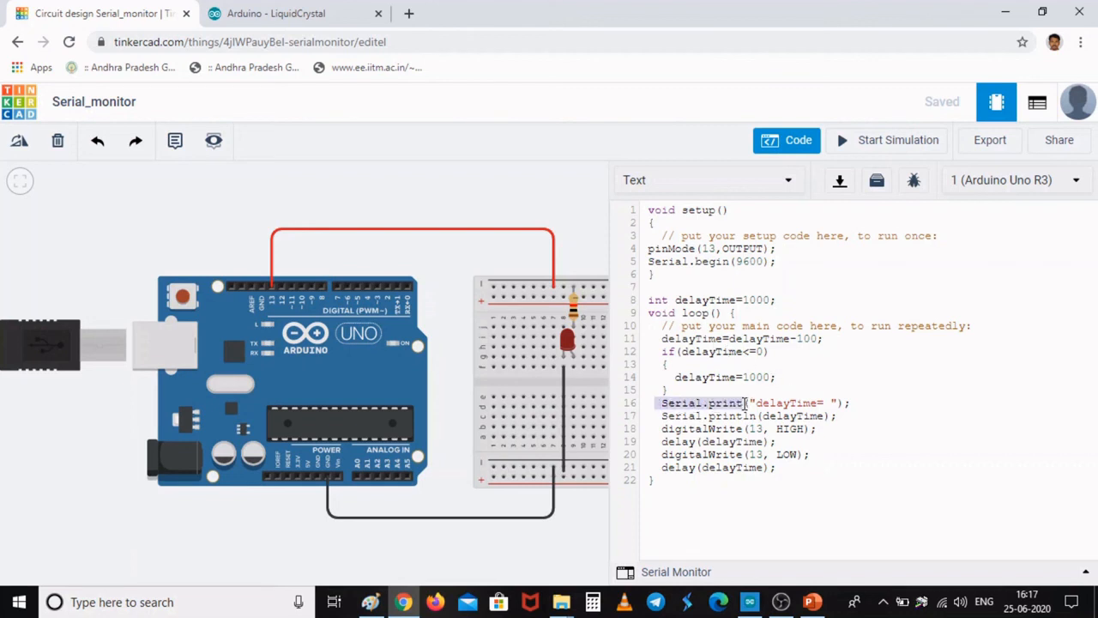
click(887, 404)
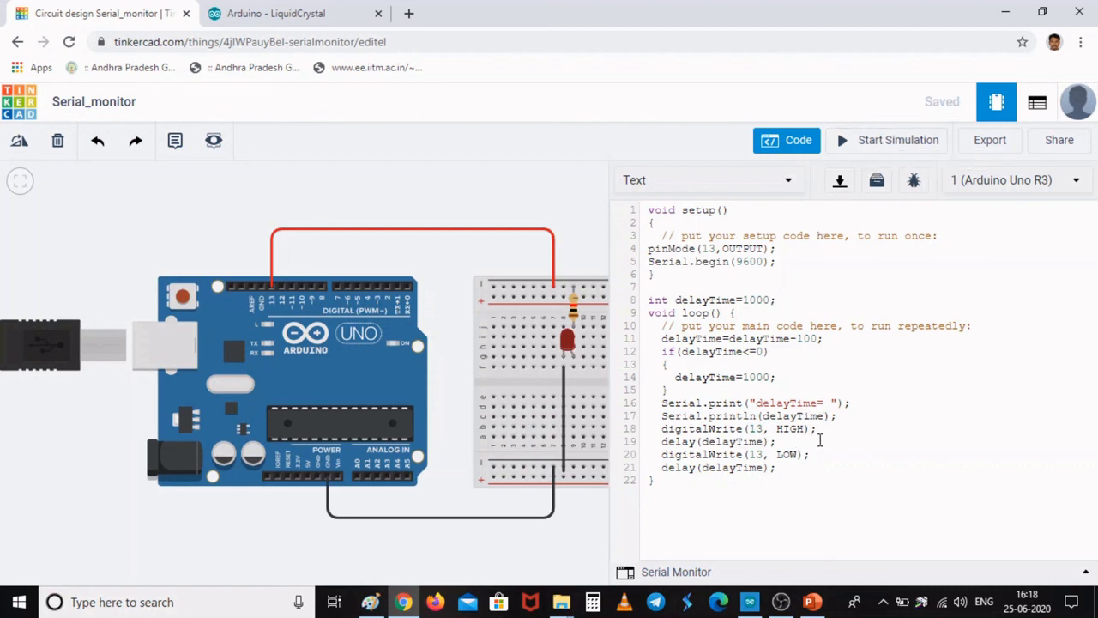
- Simulate the Serial_monitor circuit, watch the blinking LED and the delayTime output in the Serial Monitor, and stop the simulation
click(901, 142)
click(819, 142)
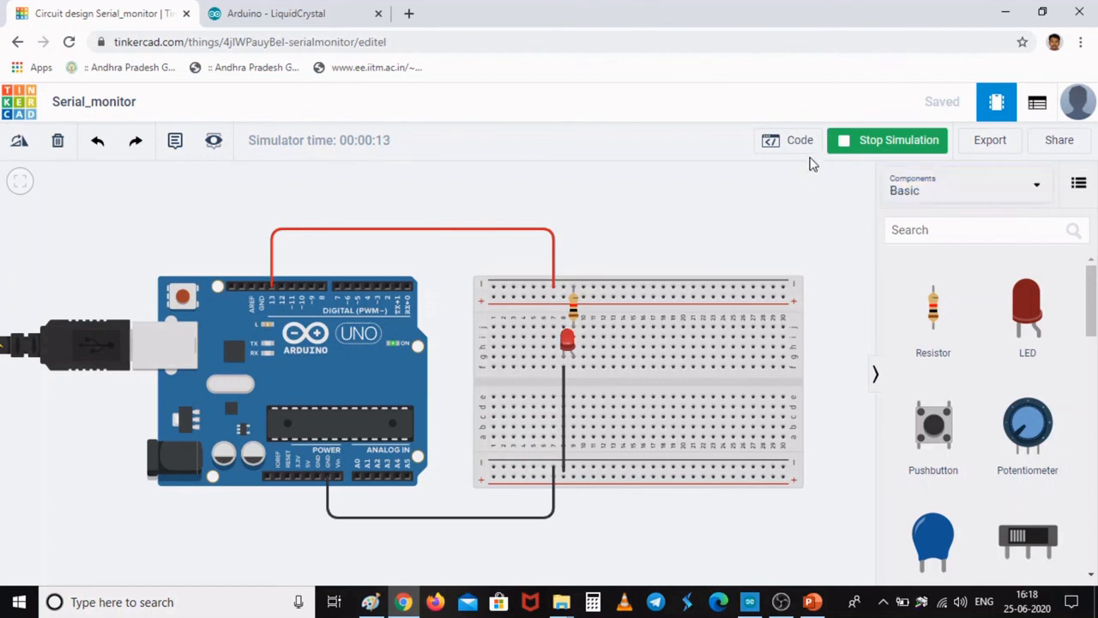
click(799, 144)
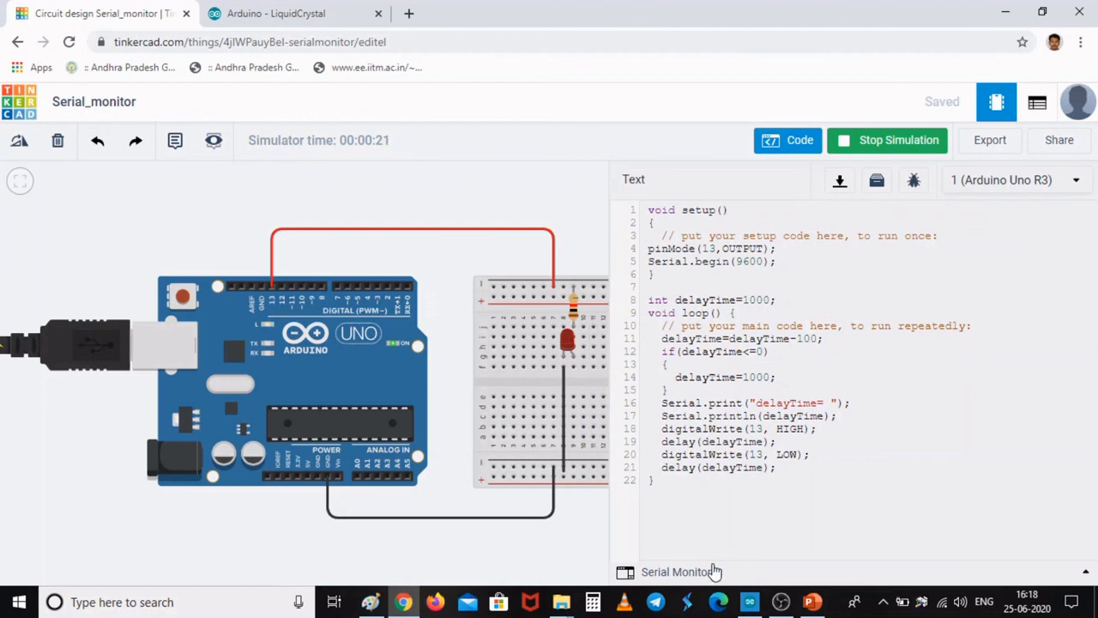
click(678, 571)
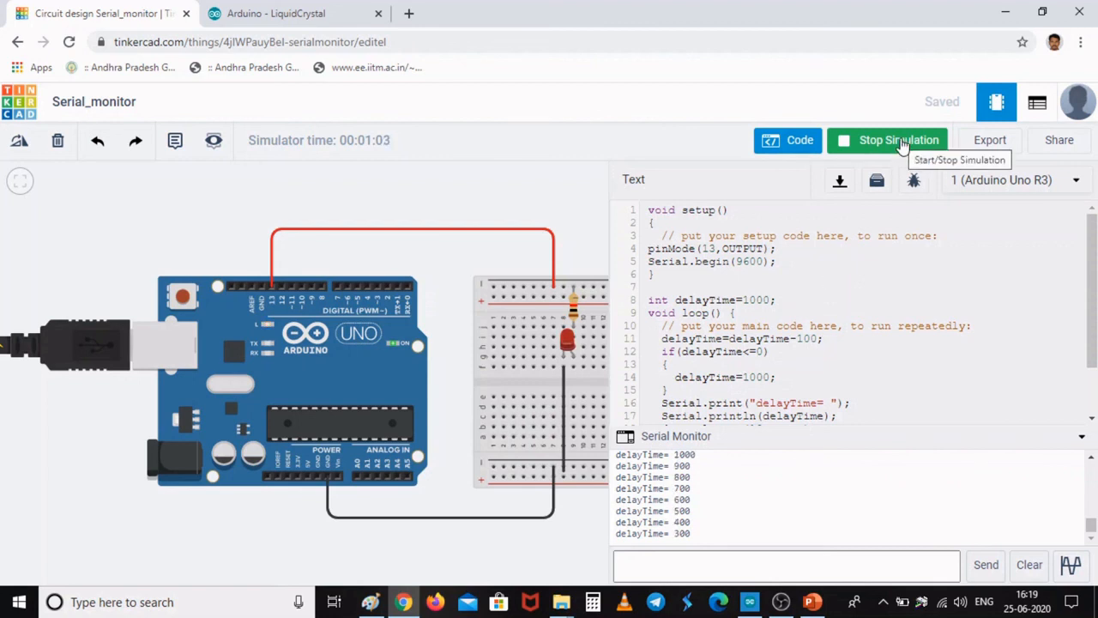
click(901, 142)
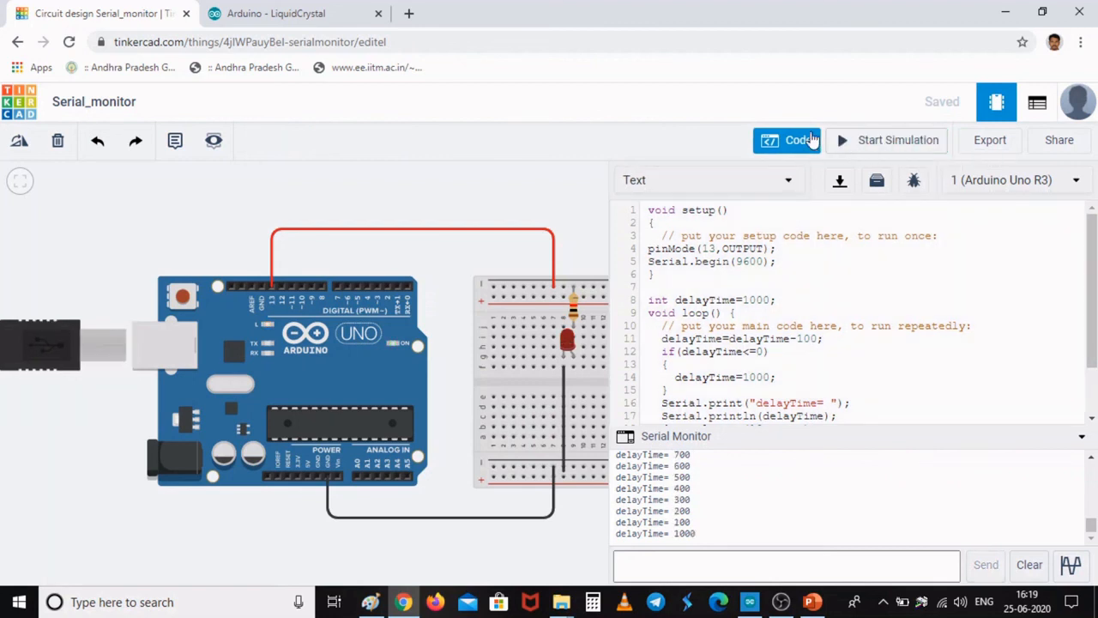
- Hide the Serial_monitor code editor and return to the circuits dashboard
click(794, 144)
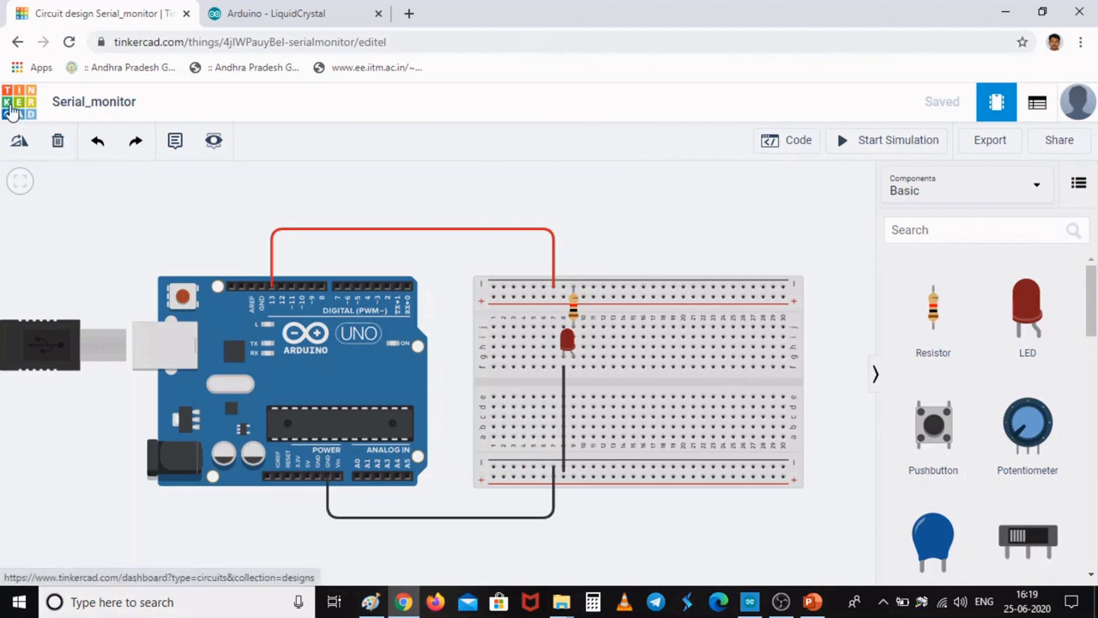
click(12, 104)
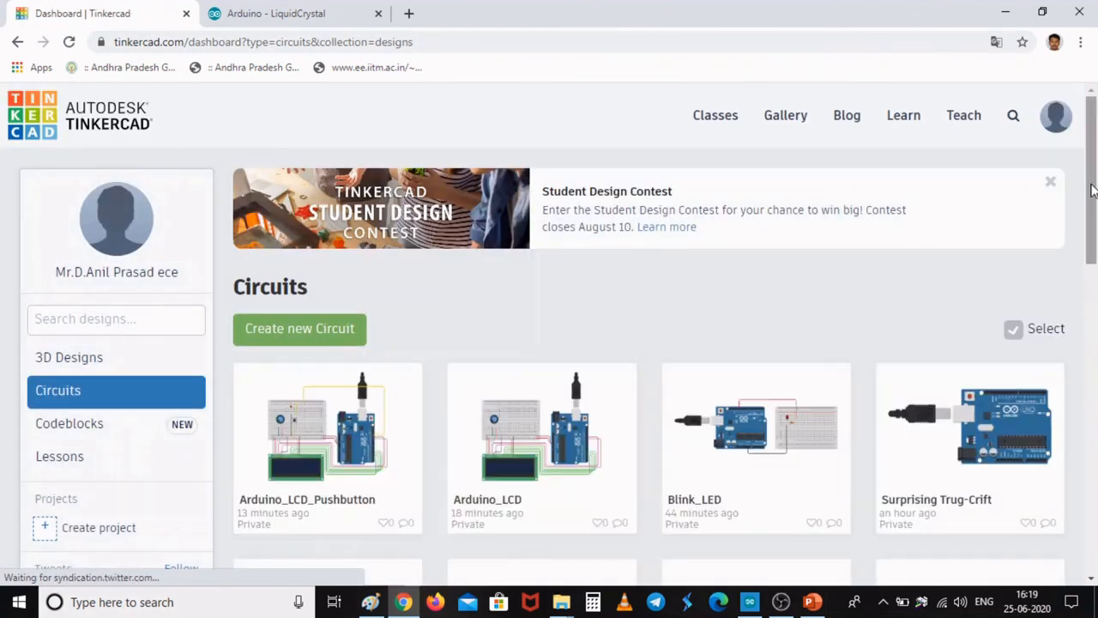
- Open the Measuring_Temp circuit for editing and inspect the component type of the sensor on the breadboard
drag(1088, 180, 1095, 319)
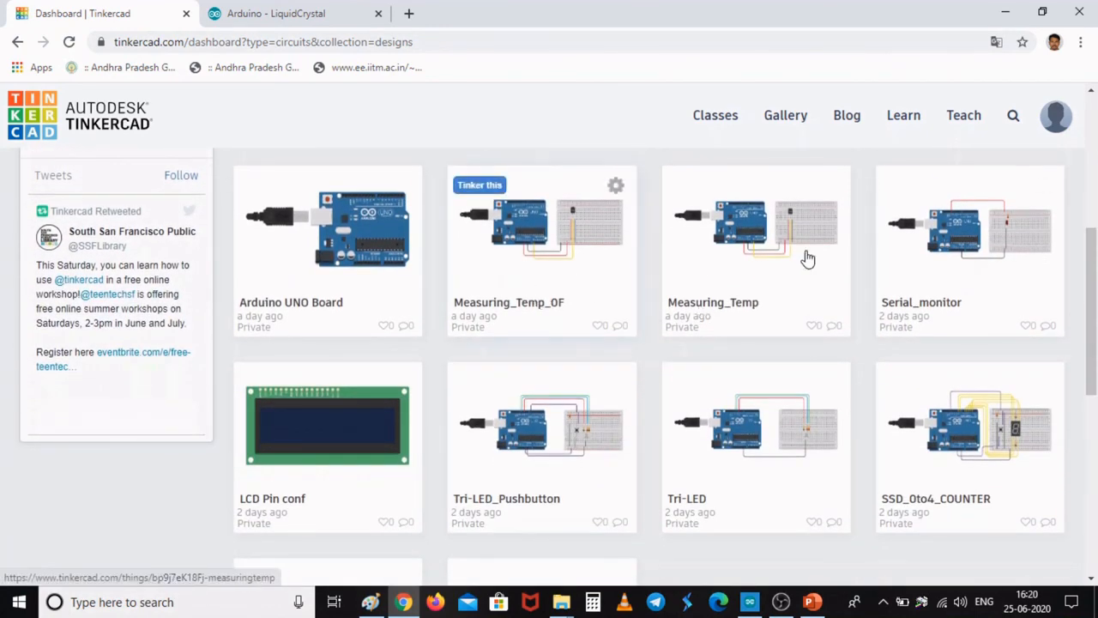
click(783, 261)
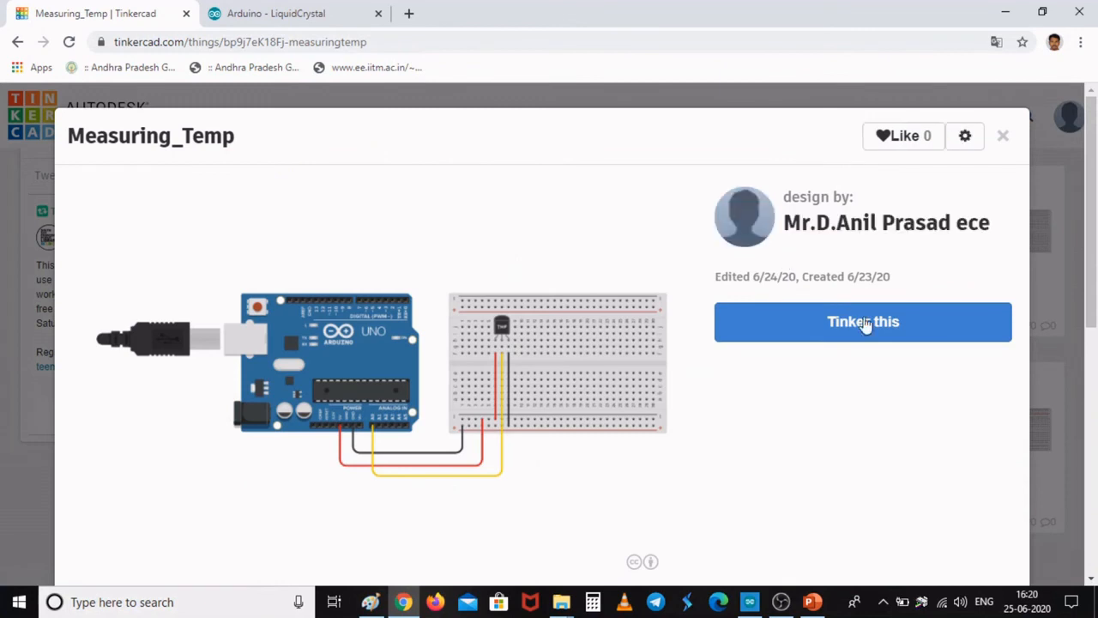
click(874, 327)
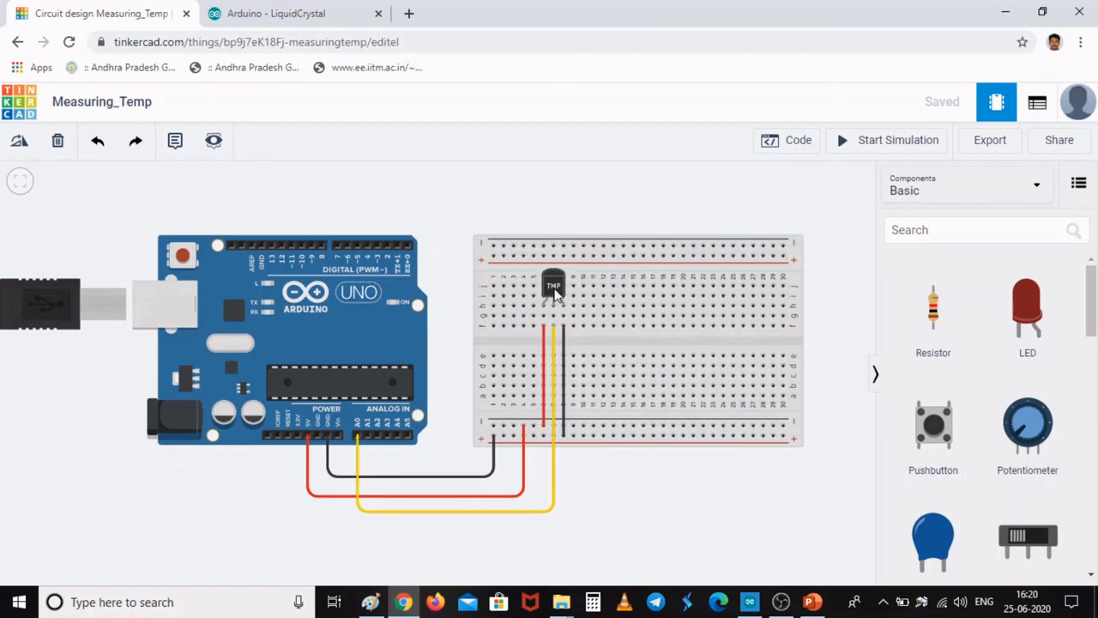
click(555, 293)
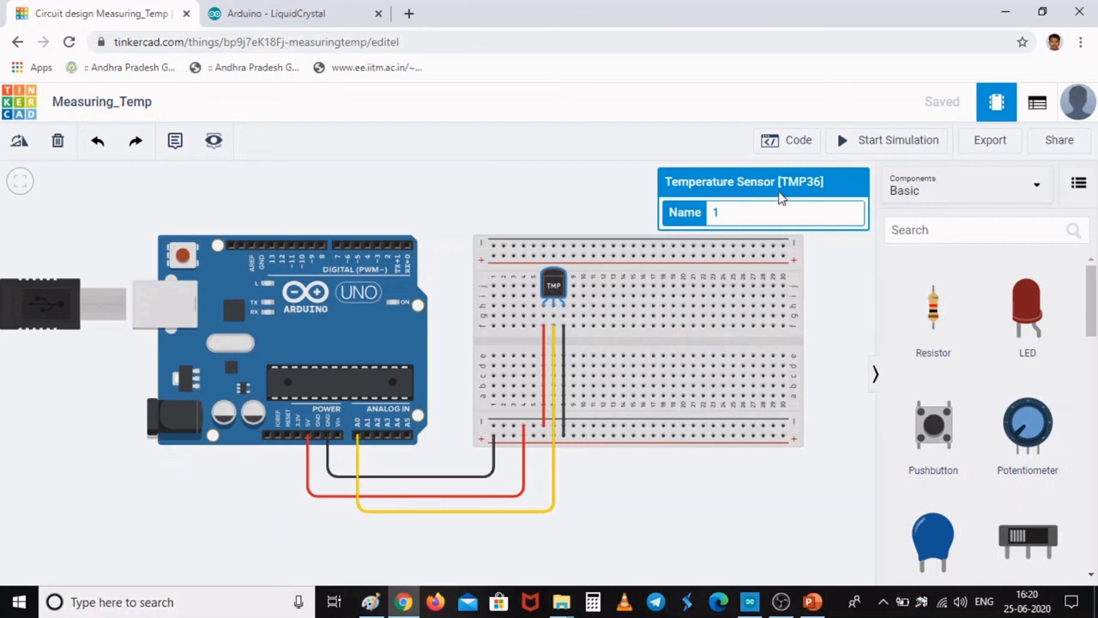
click(605, 210)
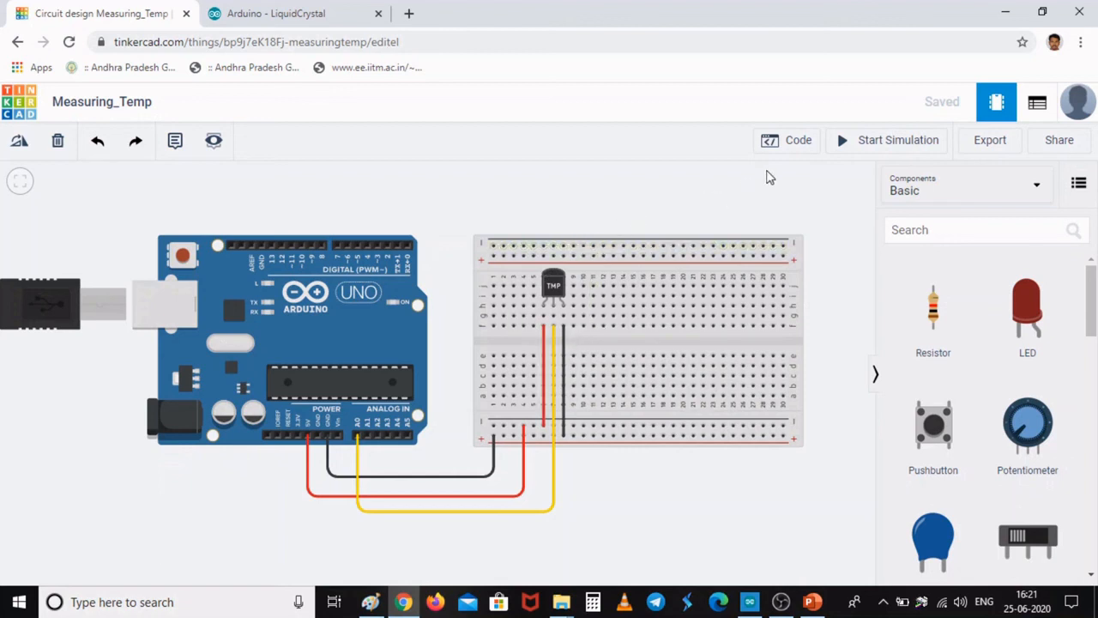
- Show the Measuring_Temp code and review its variable declarations, setup and loop, including the comments that run past the editor's width
click(798, 141)
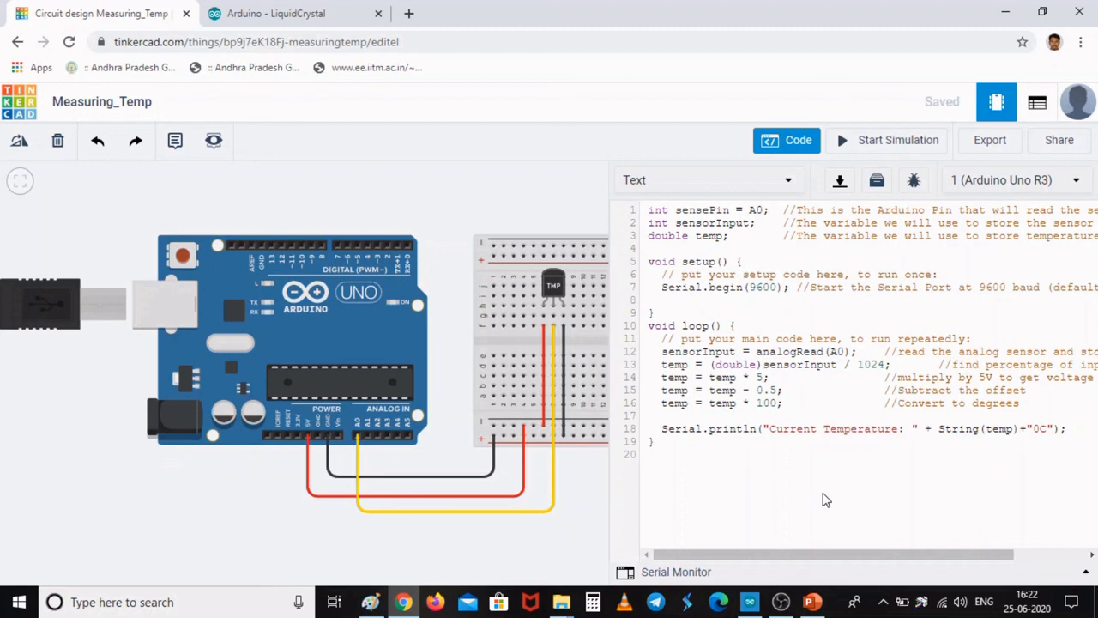
mouse_move(987, 555)
mouse_down()
mouse_move(963, 563)
mouse_move(1057, 560)
mouse_move(968, 559)
mouse_move(995, 562)
mouse_up()
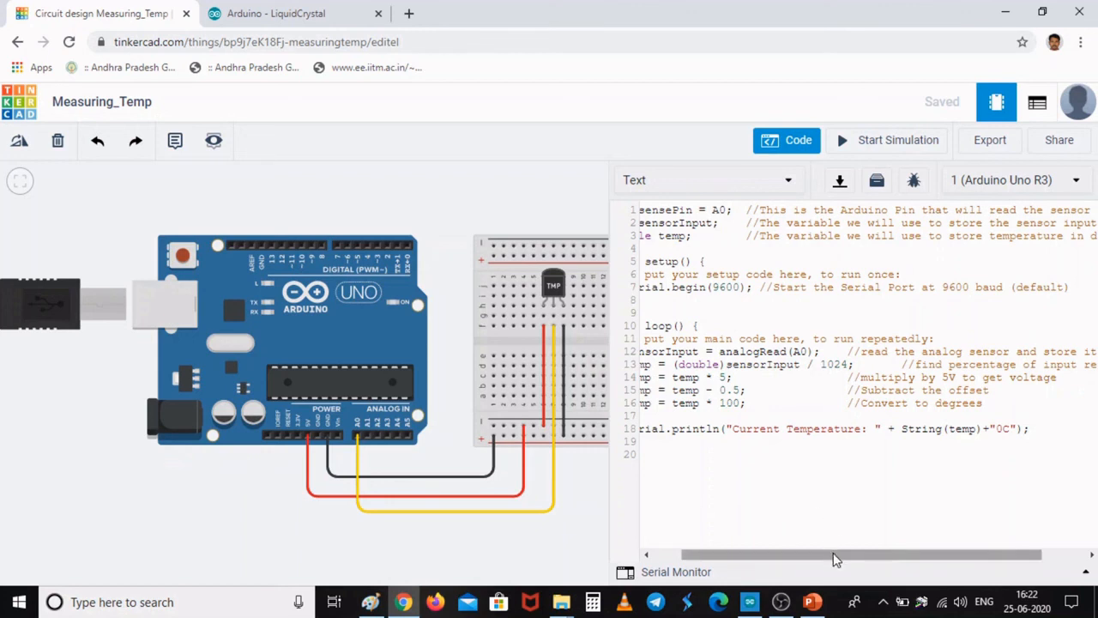
drag(833, 552, 800, 554)
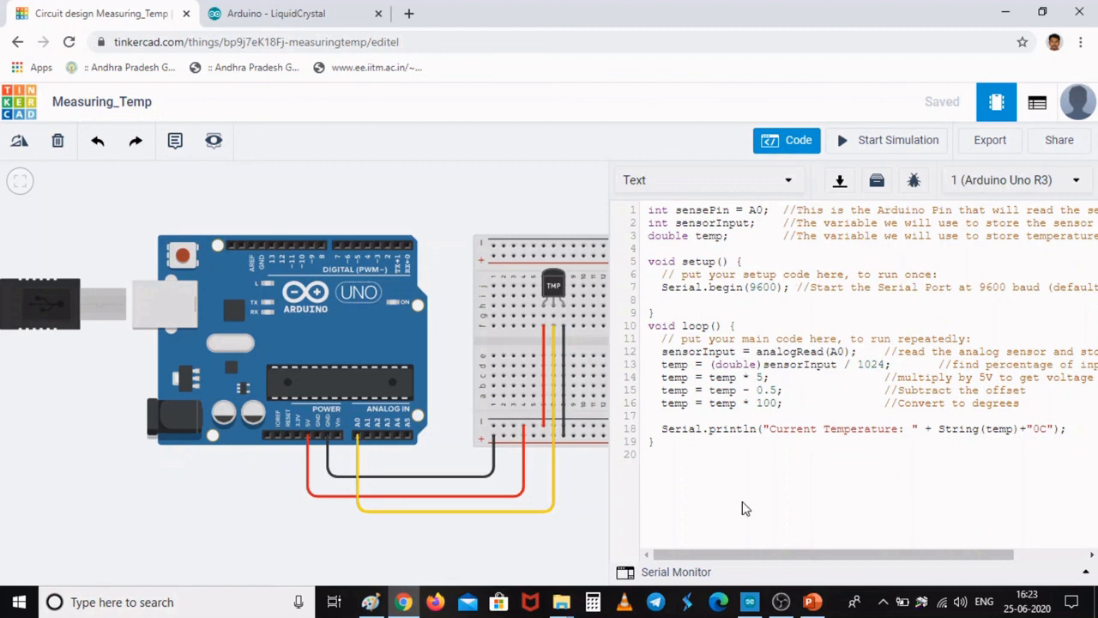
drag(746, 555, 678, 537)
- Highlight the loop lines from sensorInput = analogRead(A0); to temp = temp * 100;, and highlight the start of the Serial.println call
drag(790, 402, 655, 352)
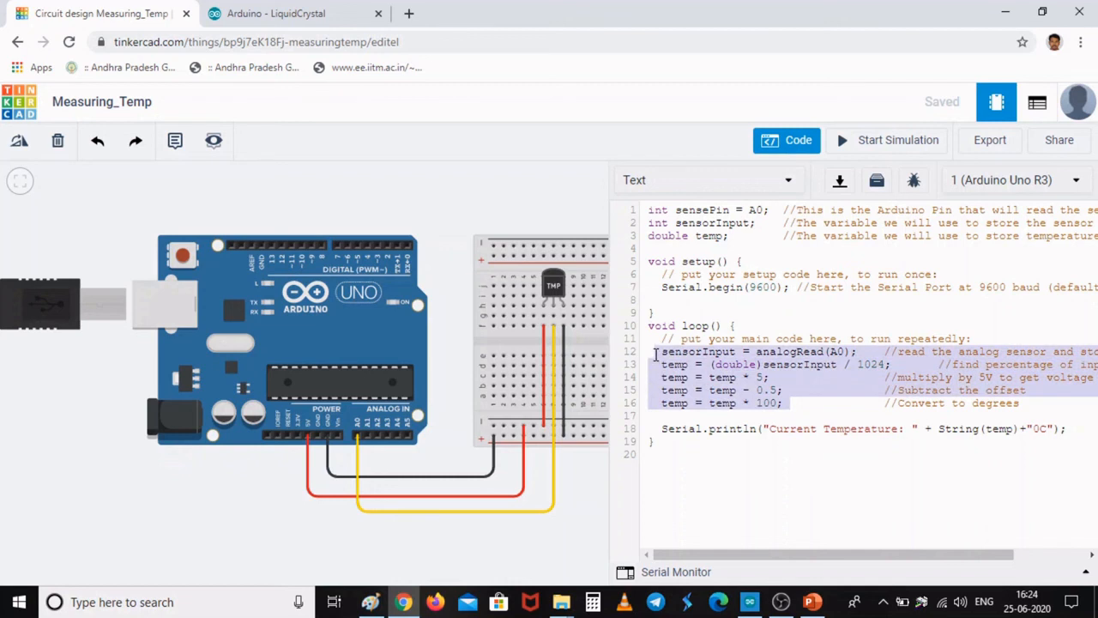
click(798, 418)
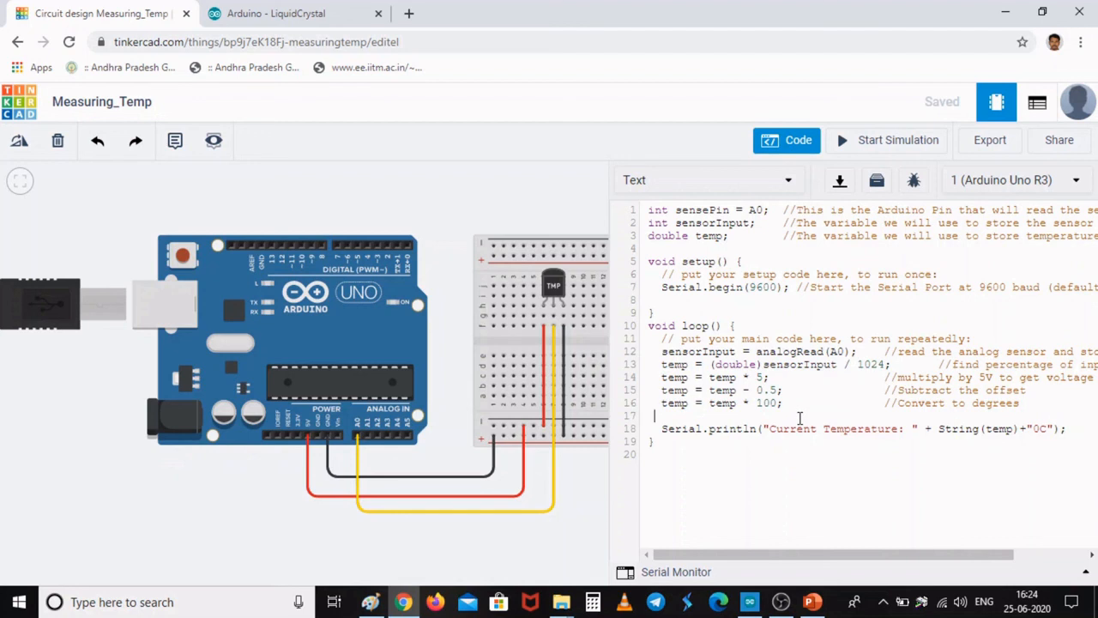
click(663, 429)
drag(663, 430, 770, 430)
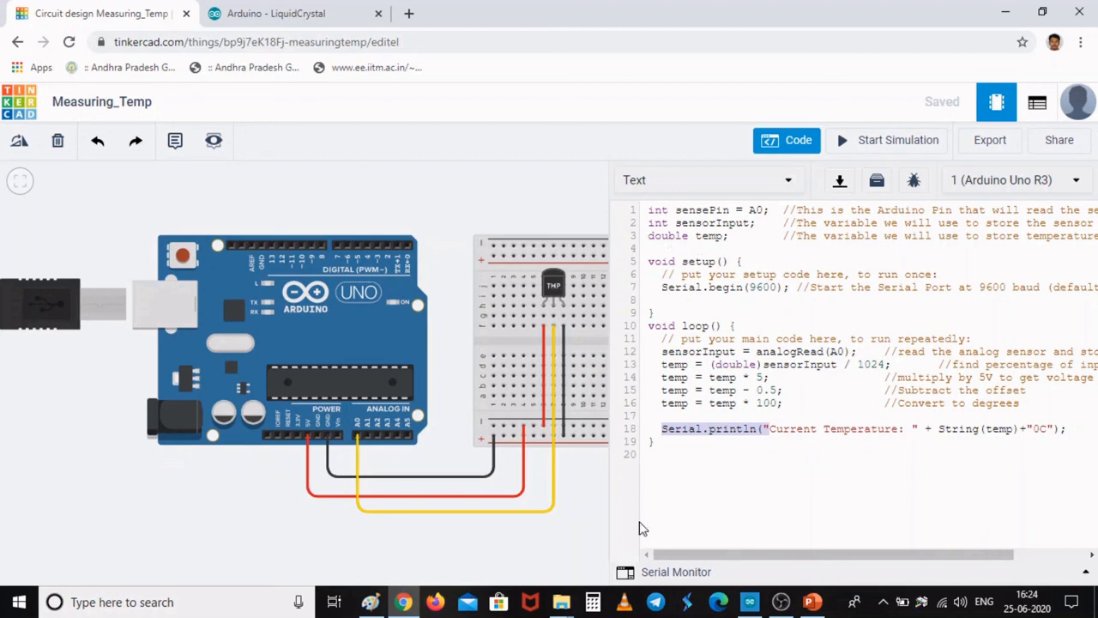
- Expand the Serial Monitor, simulate the Measuring_Temp circuit to watch the temperature output, and stop the simulation
click(665, 573)
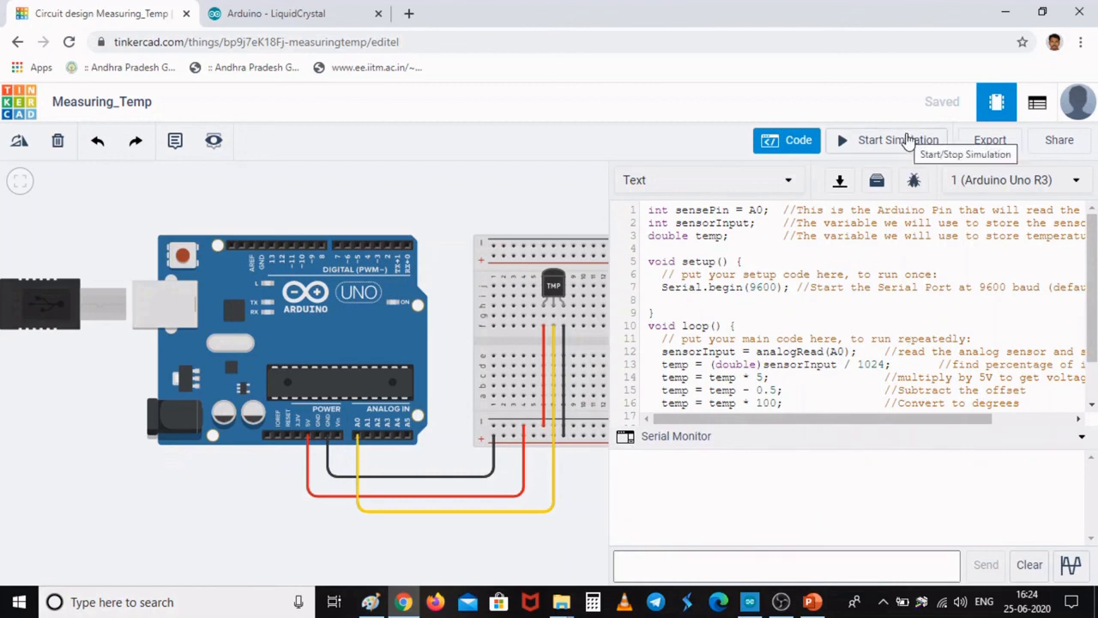
click(908, 140)
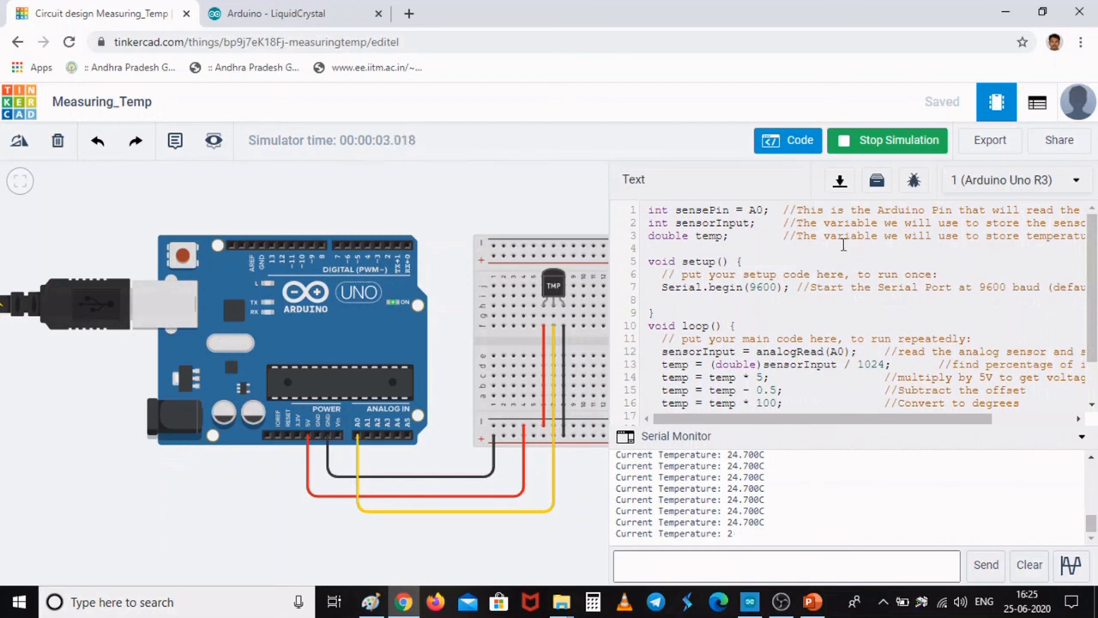
click(890, 144)
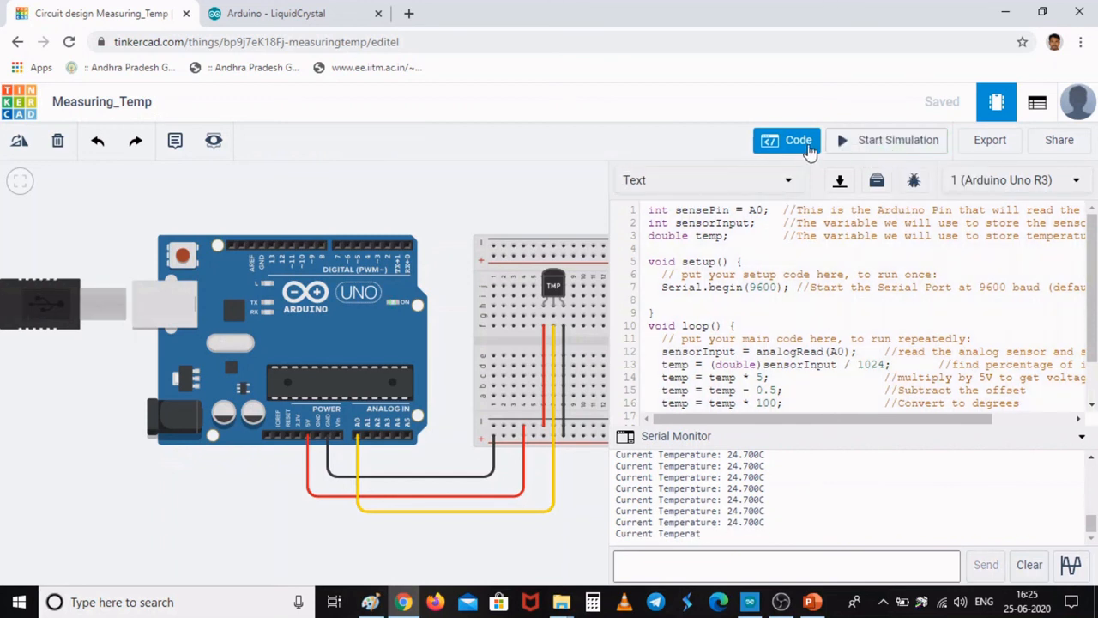
- Hide the Measuring_Temp code editor and return to the circuits dashboard
click(806, 146)
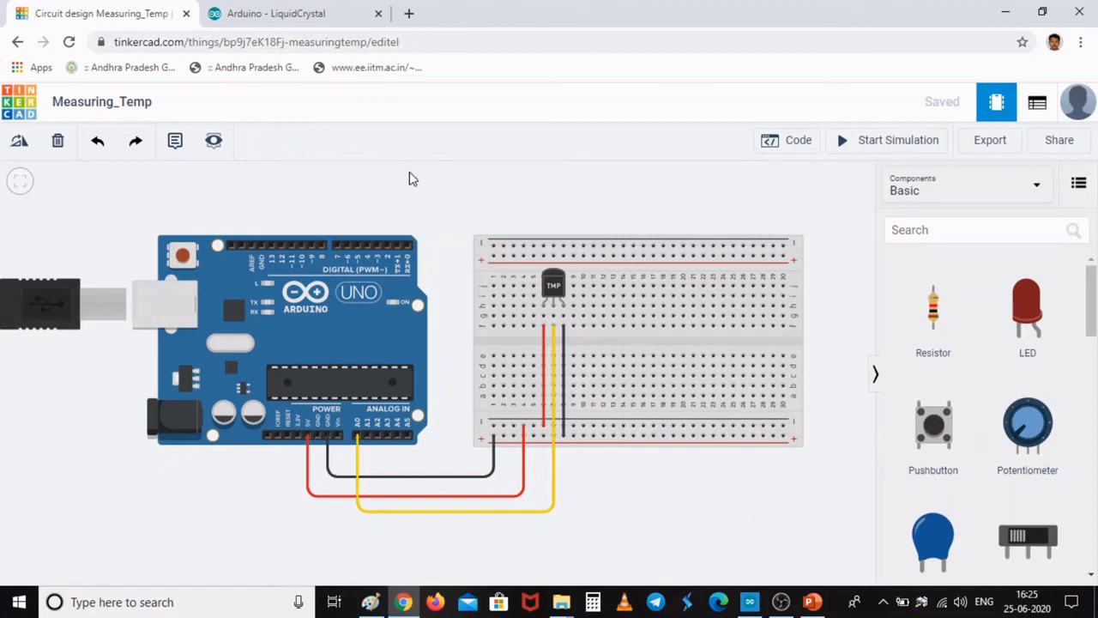
click(9, 98)
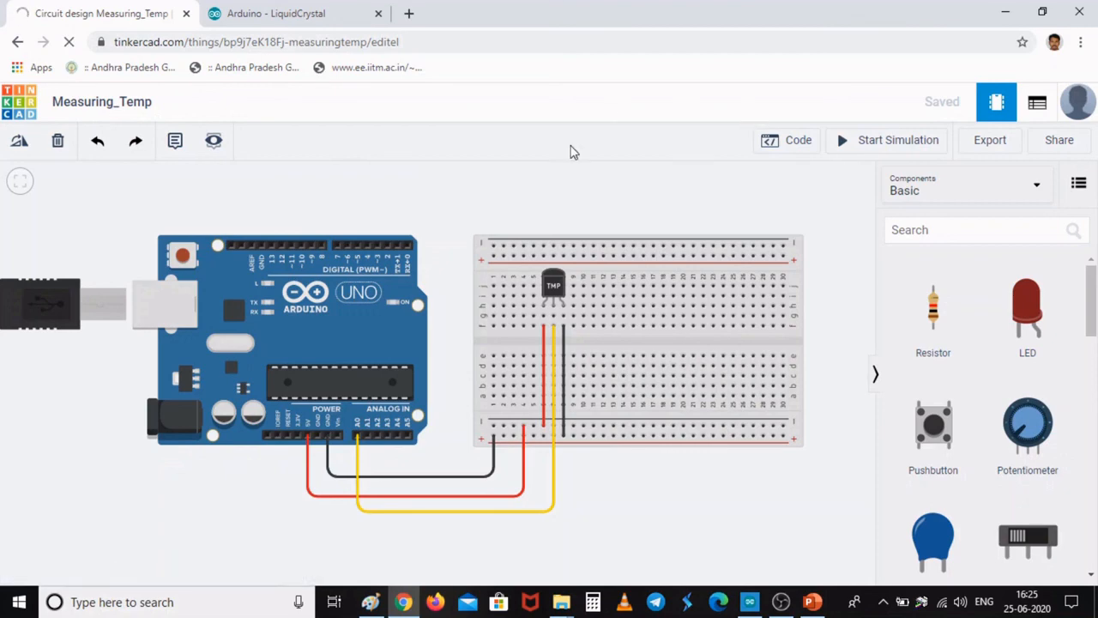